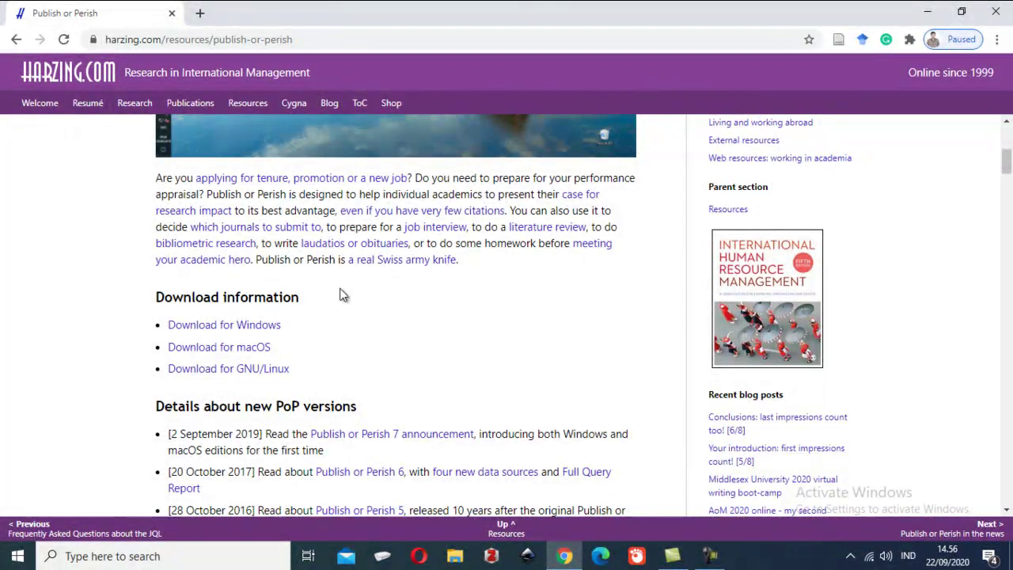
Look through the Publish or Perish page, including its download information and training resources
{"action": "scroll", "coordinate": [342, 294], "scroll_direction": "down", "scroll_amount": 2}
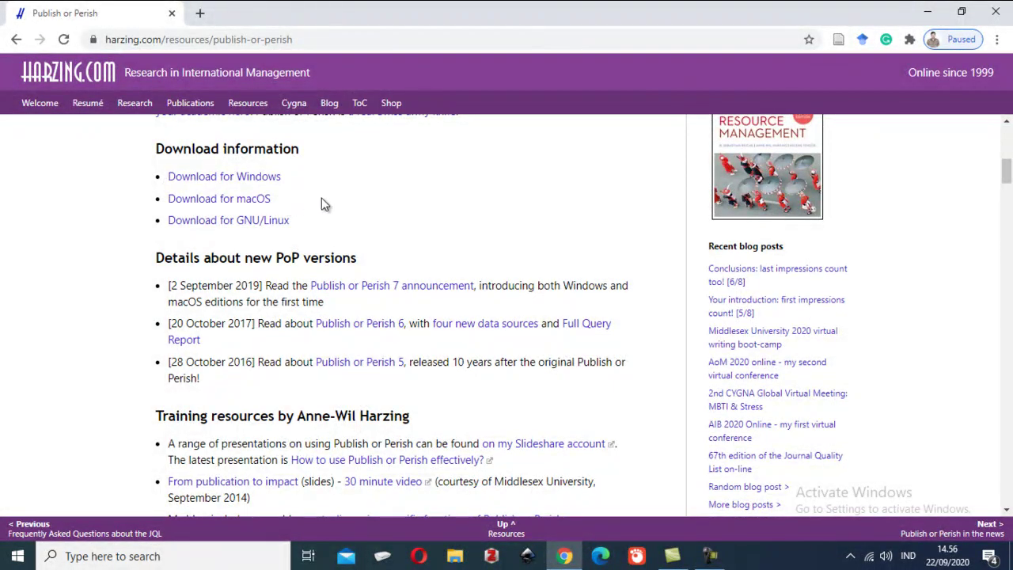
{"action": "scroll", "coordinate": [476, 246], "scroll_direction": "down", "scroll_amount": 10}
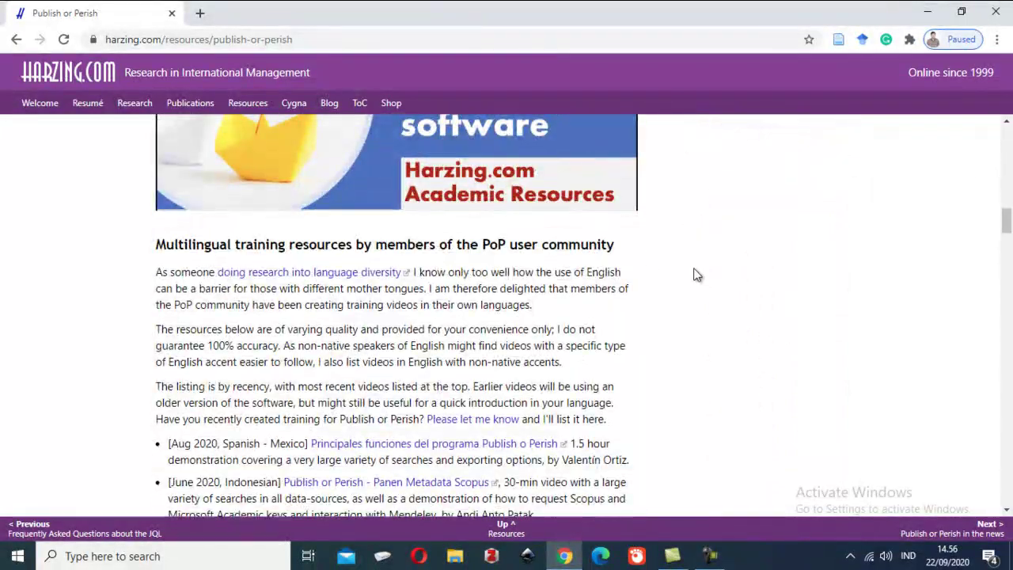
{"action": "scroll", "coordinate": [568, 315], "scroll_direction": "up", "scroll_amount": 15}
{"action": "scroll", "coordinate": [568, 314], "scroll_direction": "up", "scroll_amount": 2}
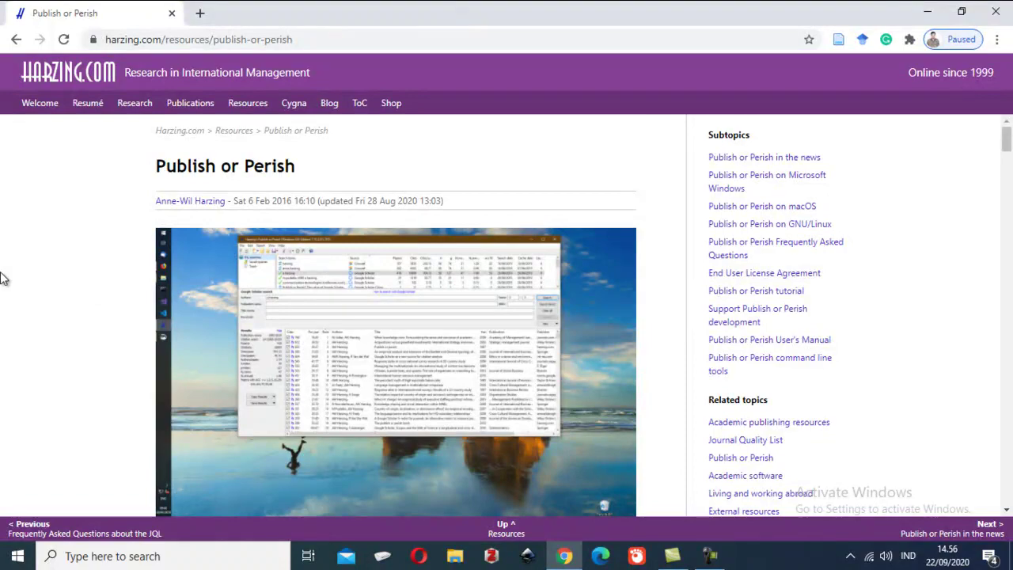
{"action": "scroll", "coordinate": [36, 331], "scroll_direction": "down", "scroll_amount": 4}
{"action": "scroll", "coordinate": [36, 334], "scroll_direction": "down", "scroll_amount": 2}
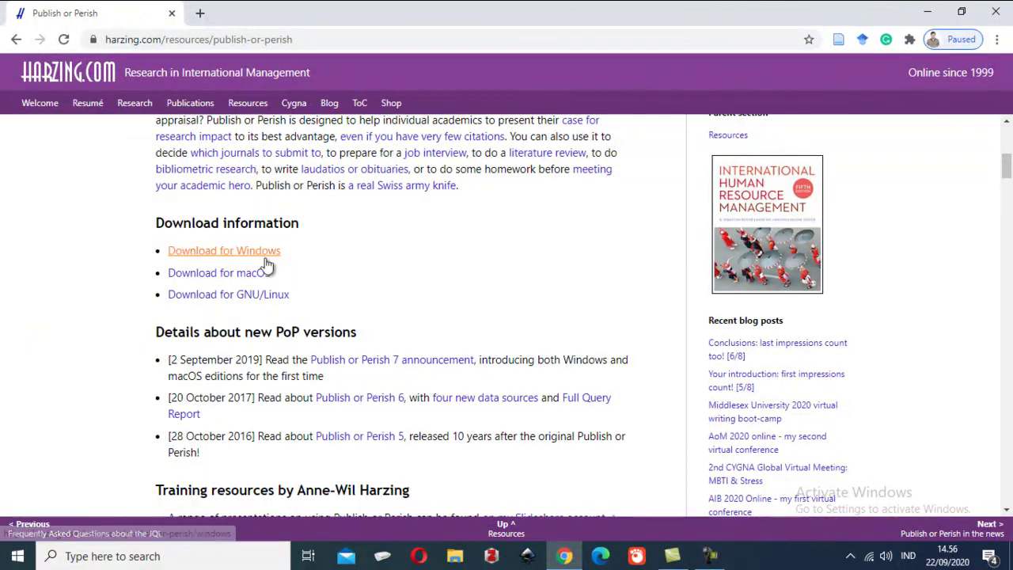
Find Publish or Perish 7 among the installed programs and launch it
{"action": "left_click", "coordinate": [106, 558]}
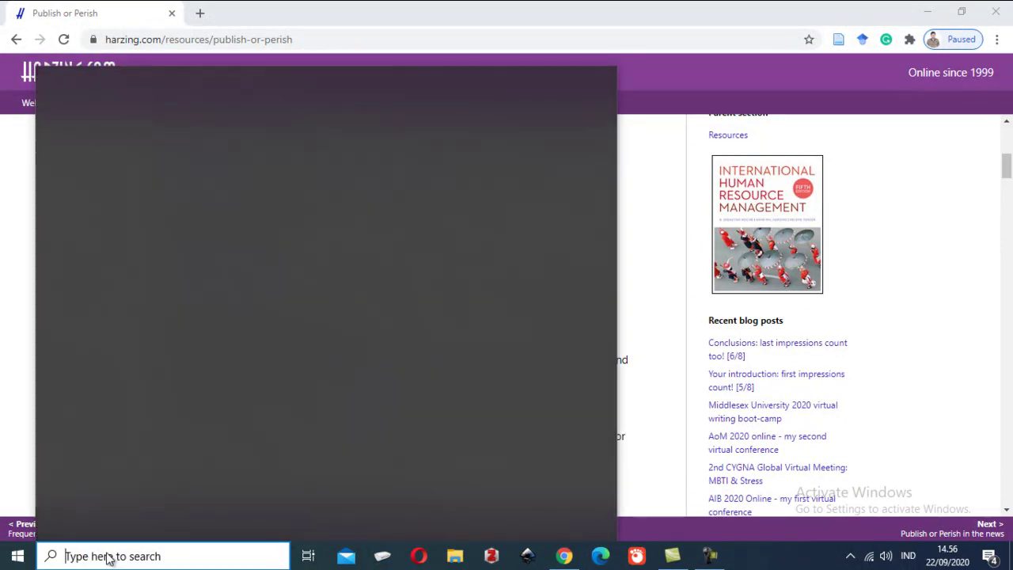
{"action": "type", "text": "pub"}
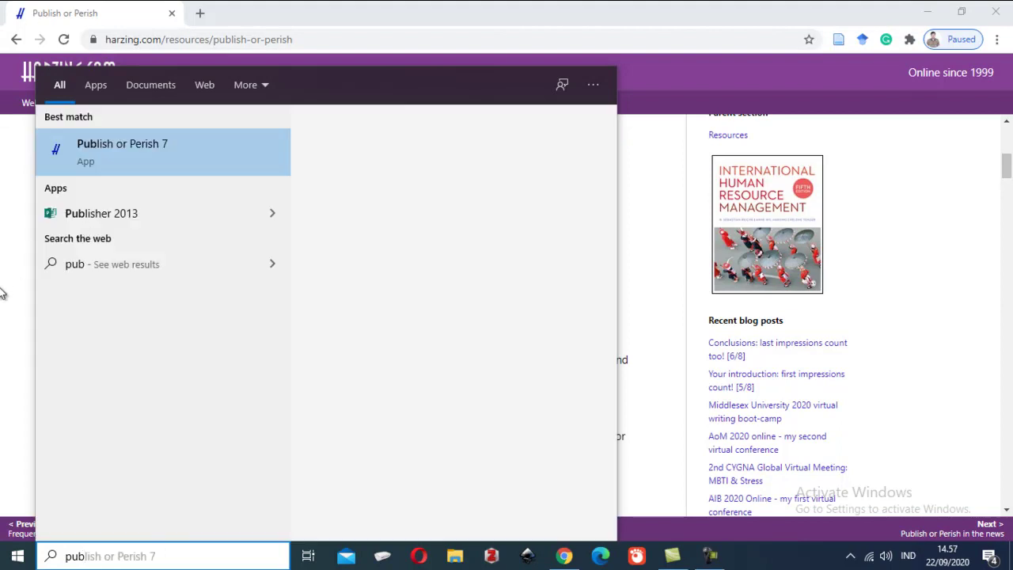
{"action": "left_click", "coordinate": [147, 146]}
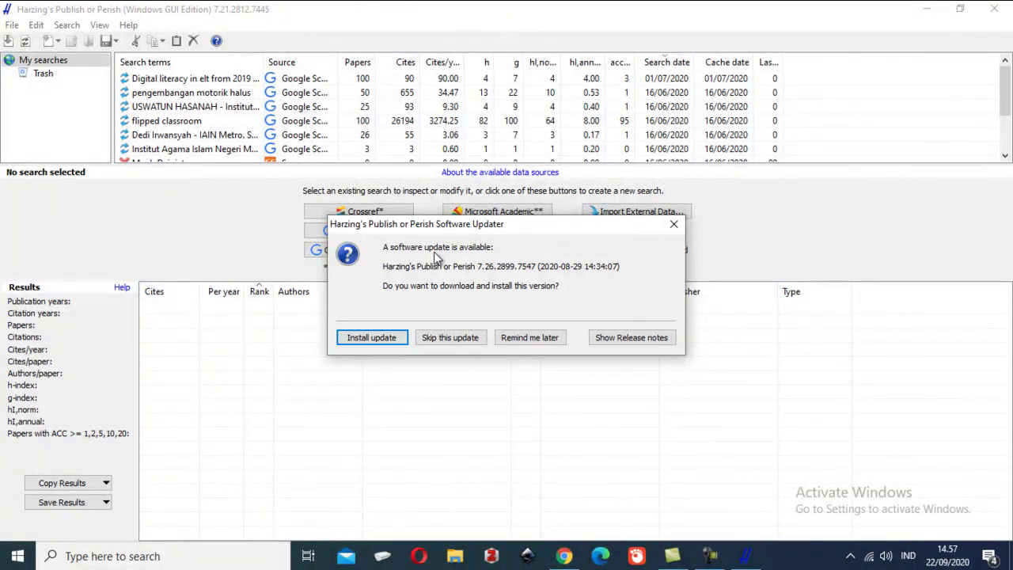
Install the offered update 7.26.2899.7547, allowing the running program to close and restart
{"action": "left_click", "coordinate": [378, 335]}
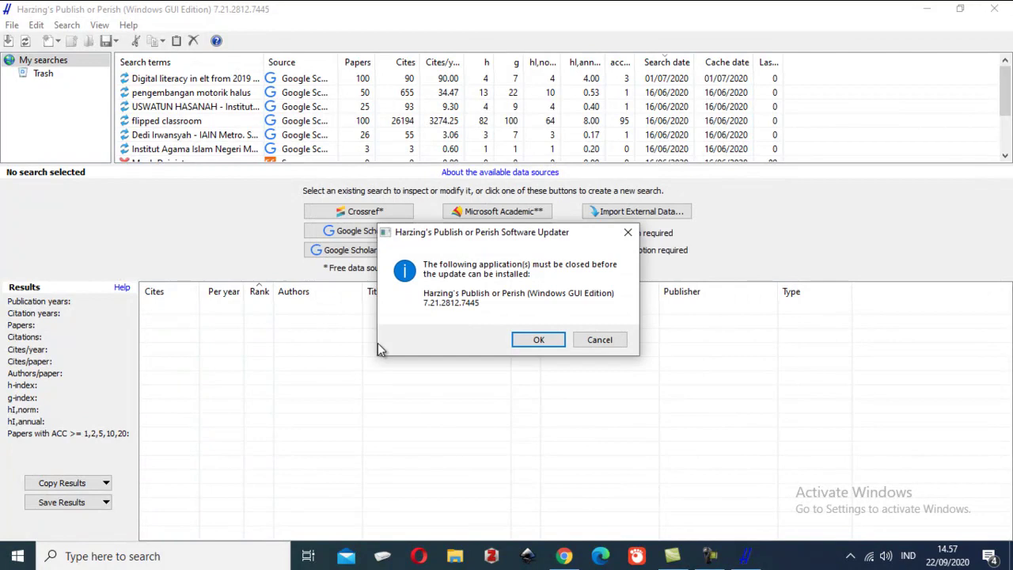
{"action": "left_click", "coordinate": [537, 341]}
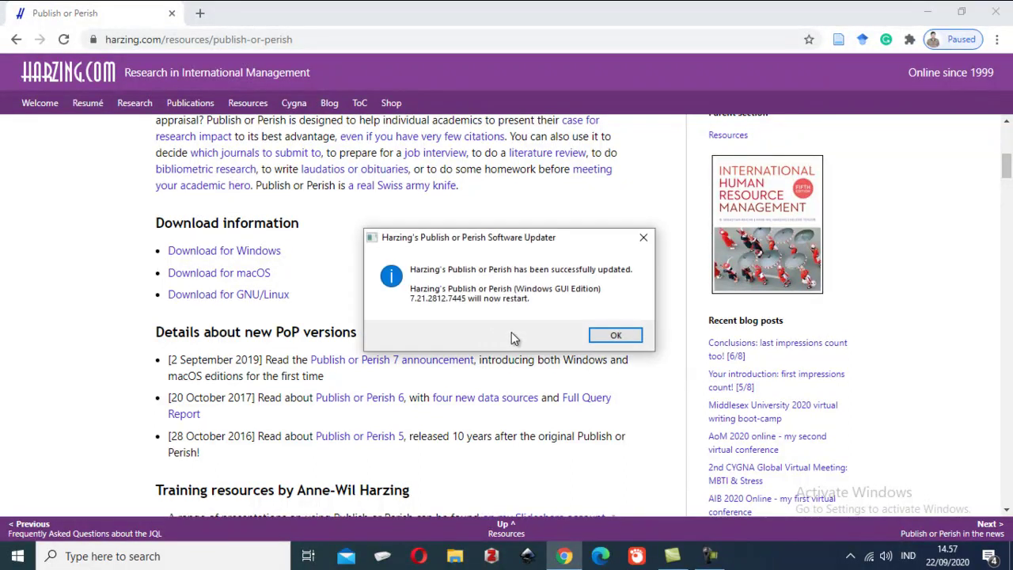
{"action": "left_click", "coordinate": [611, 339]}
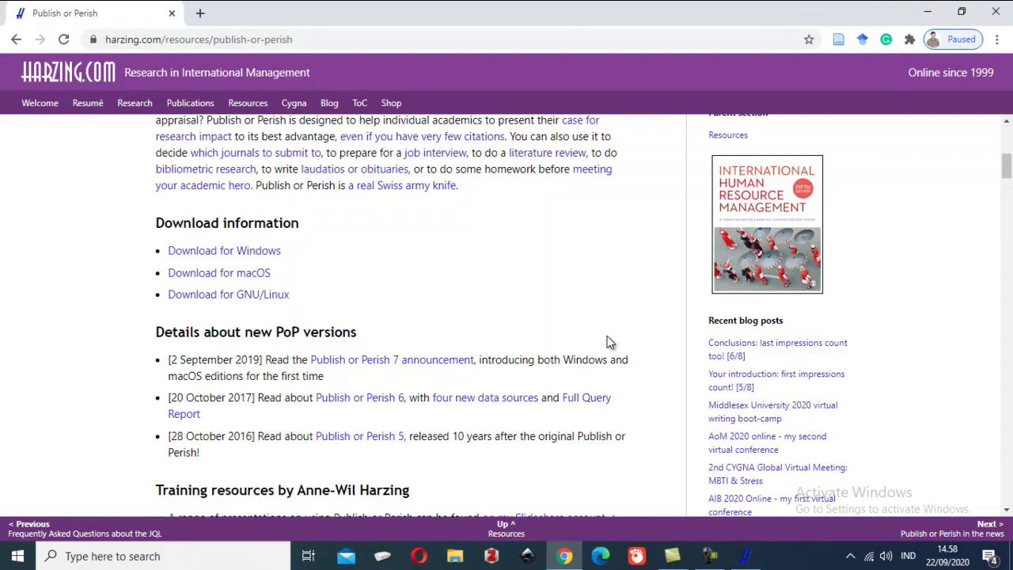
Switch to the restarted Publish or Perish program and create a new Google Scholar Profile search
{"action": "scroll", "coordinate": [608, 337], "scroll_direction": "up", "scroll_amount": 6}
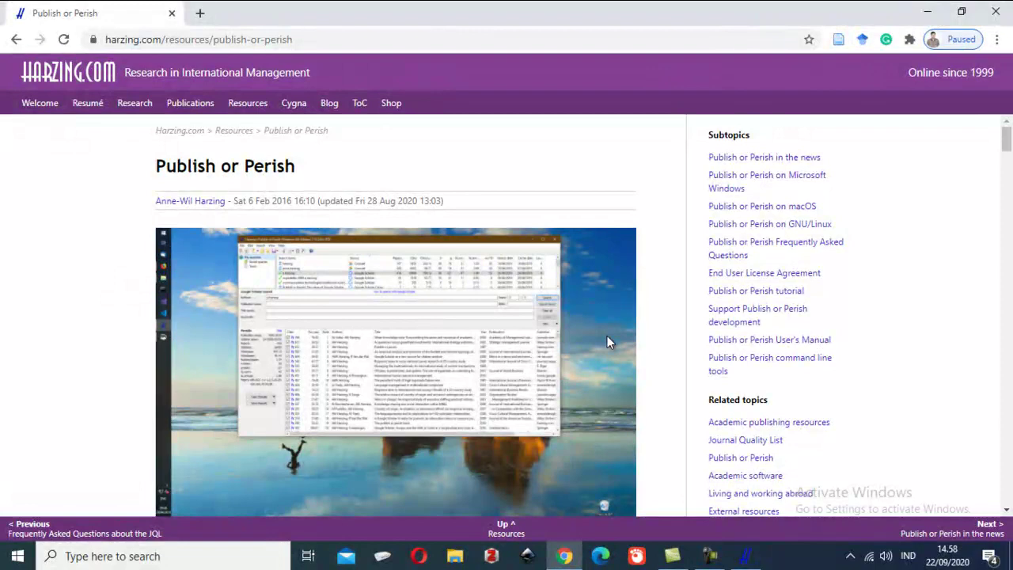
{"action": "left_click", "coordinate": [751, 559]}
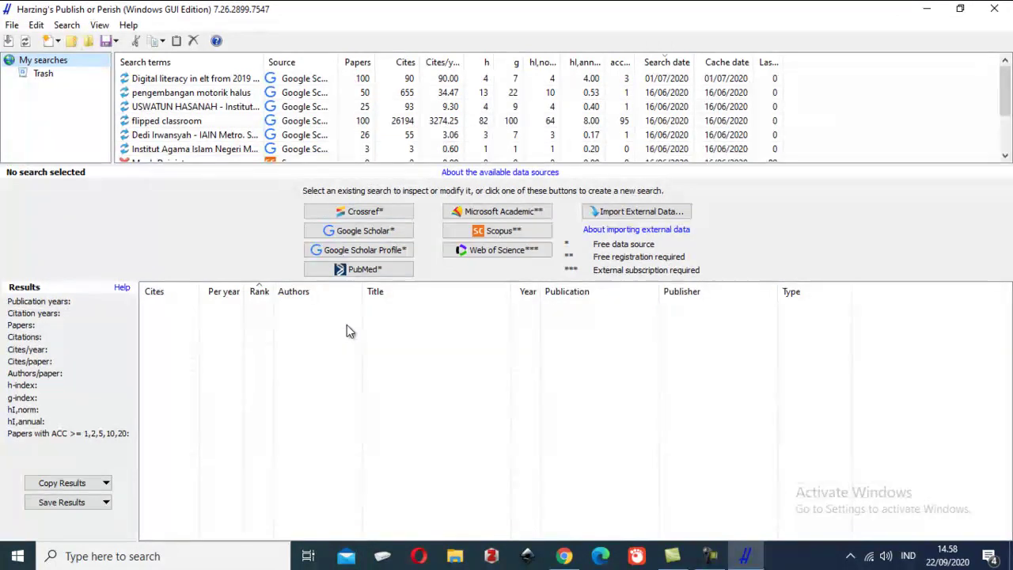
{"action": "left_click", "coordinate": [369, 253]}
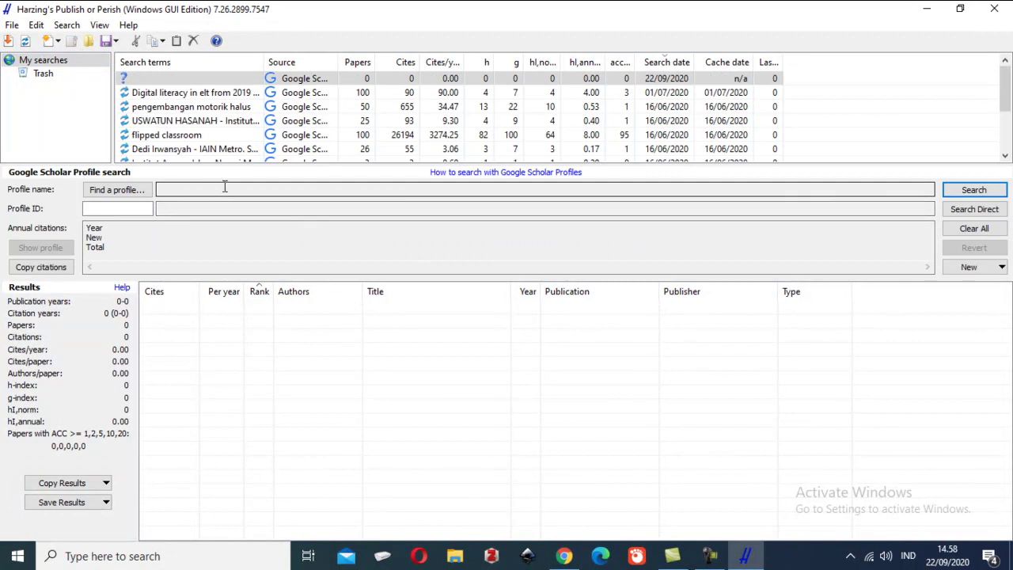
{"action": "left_click", "coordinate": [225, 186]}
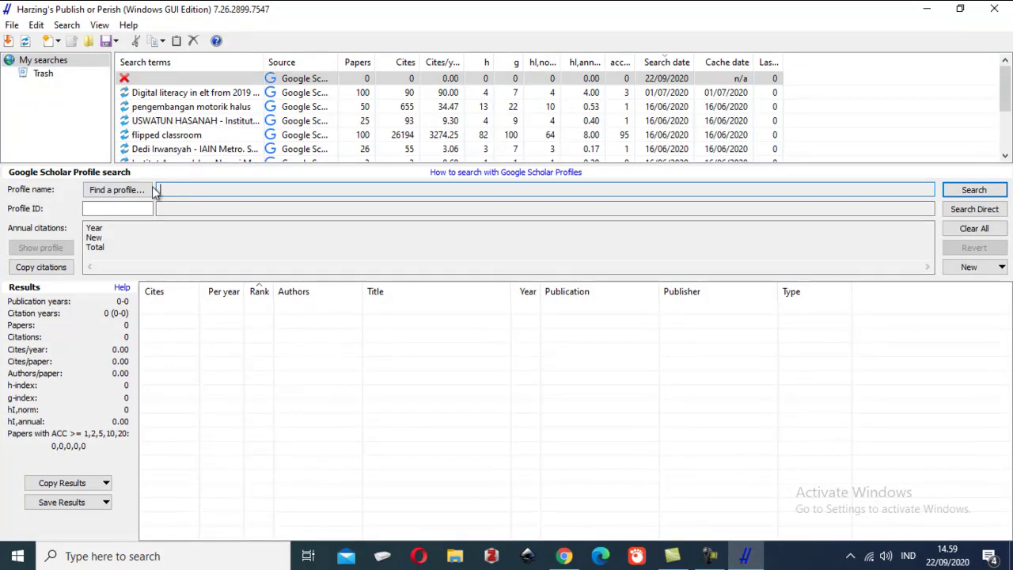
Look up a Google Scholar profile, replacing the previous search terms with the researcher's full name
{"action": "left_click", "coordinate": [116, 189]}
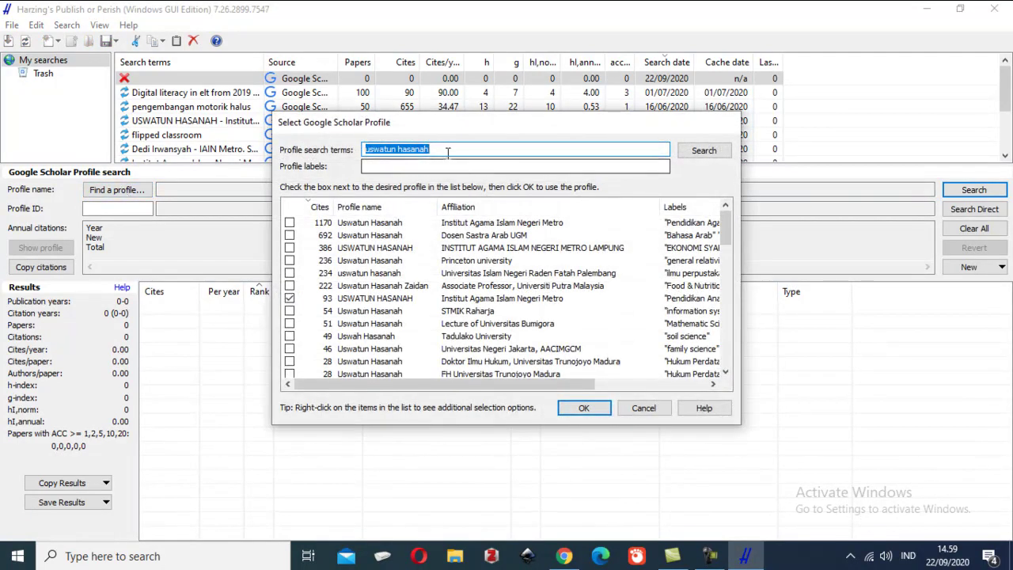
{"action": "key", "text": "BackSpace"}
{"action": "type", "text": "b"}
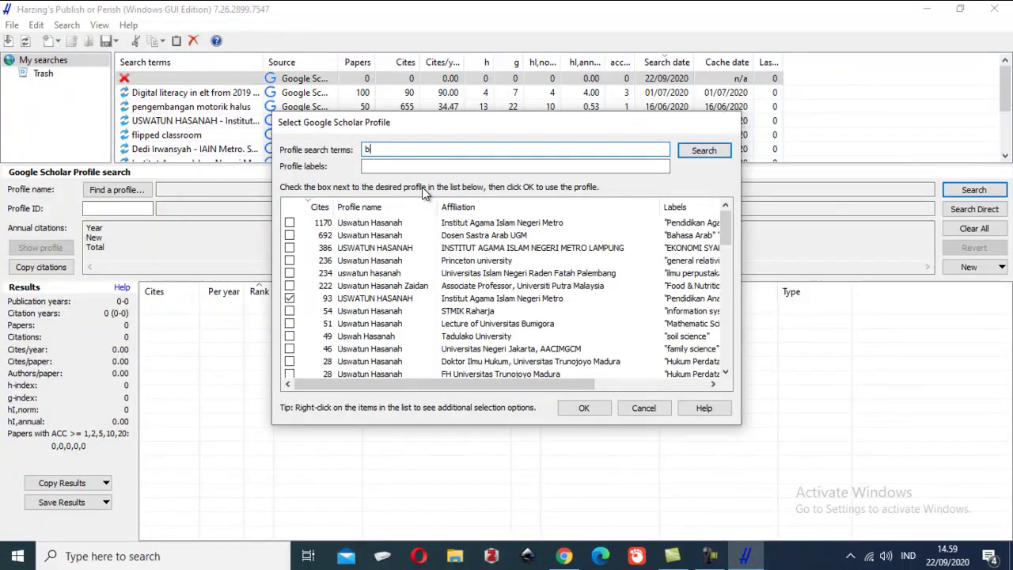
{"action": "type", "text": "ambang yudi cahyono"}
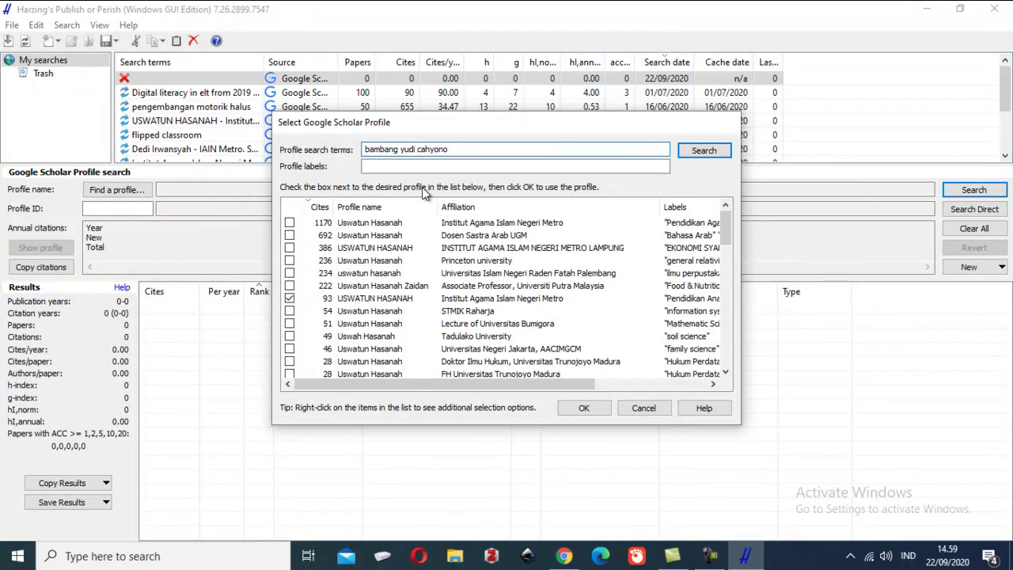
{"action": "left_click", "coordinate": [690, 159]}
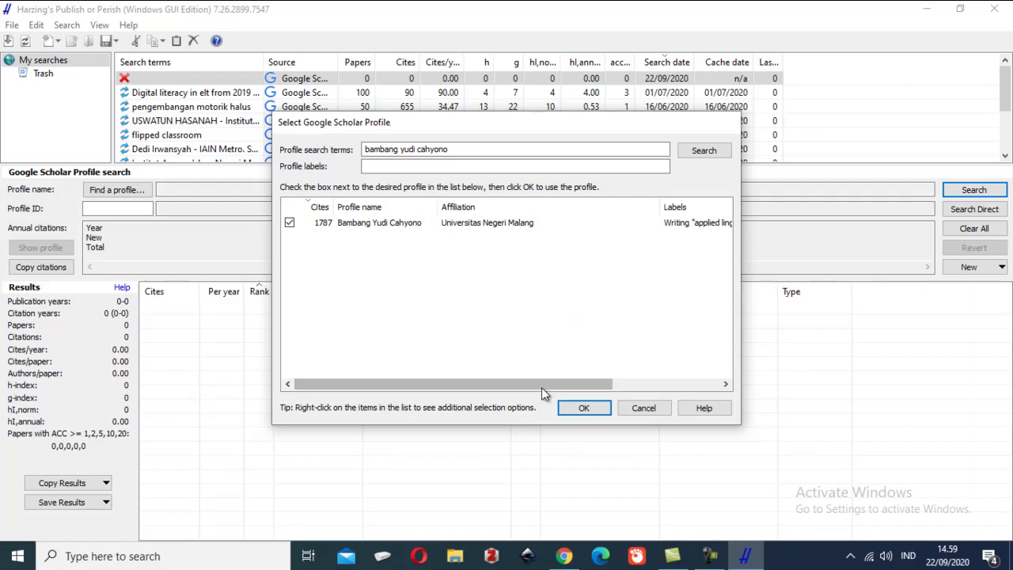
Check the found profile's affiliation and labels, and load the Universitas Negeri Malang researcher's publications
{"action": "left_click_drag", "start_coordinate": [546, 384], "coordinate": [633, 383]}
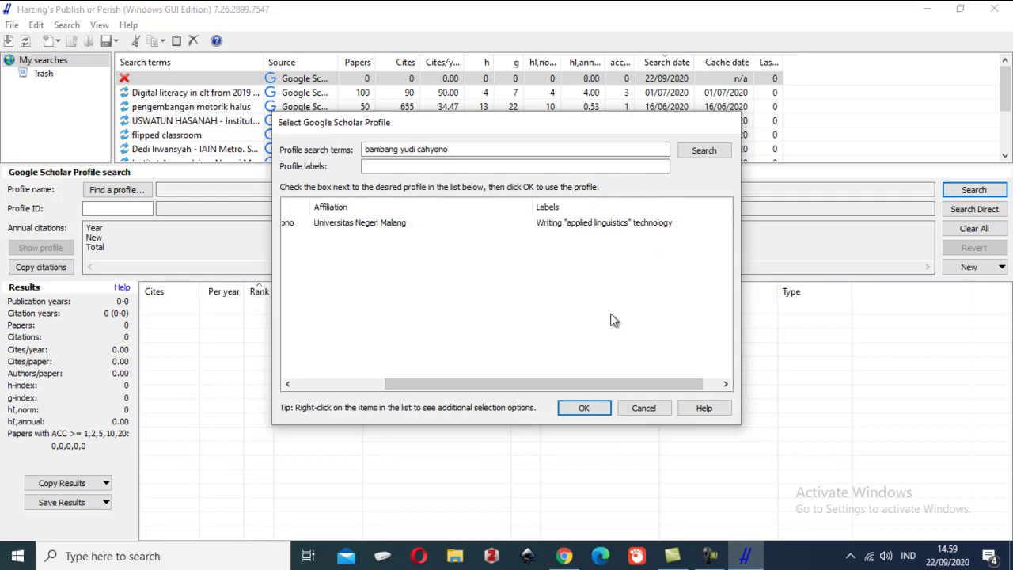
{"action": "left_click_drag", "start_coordinate": [586, 386], "coordinate": [462, 383]}
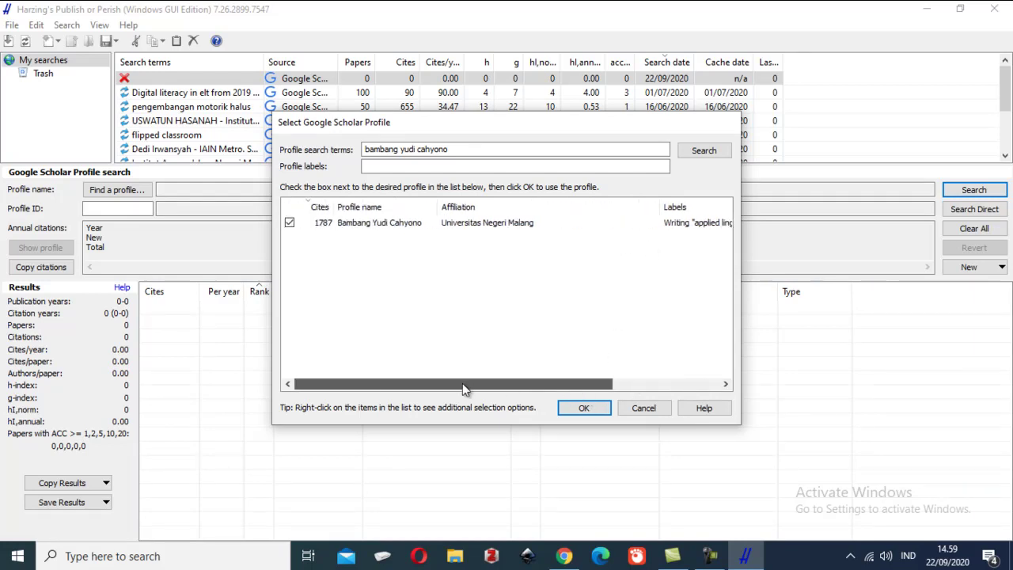
{"action": "left_click", "coordinate": [585, 409]}
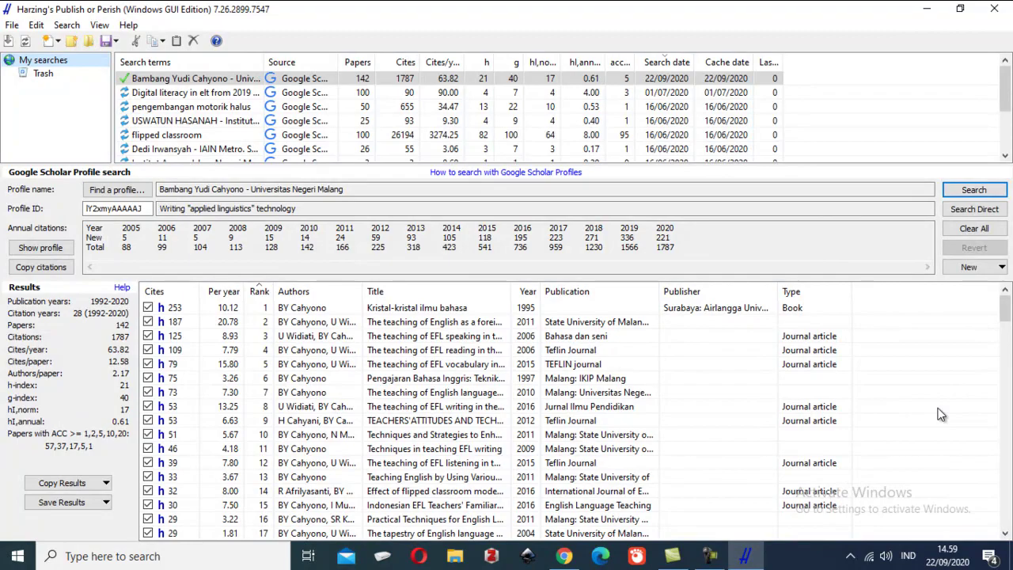
Look through the researcher's full publication list and the citation metrics
{"action": "scroll", "coordinate": [941, 414], "scroll_direction": "down", "scroll_amount": 20}
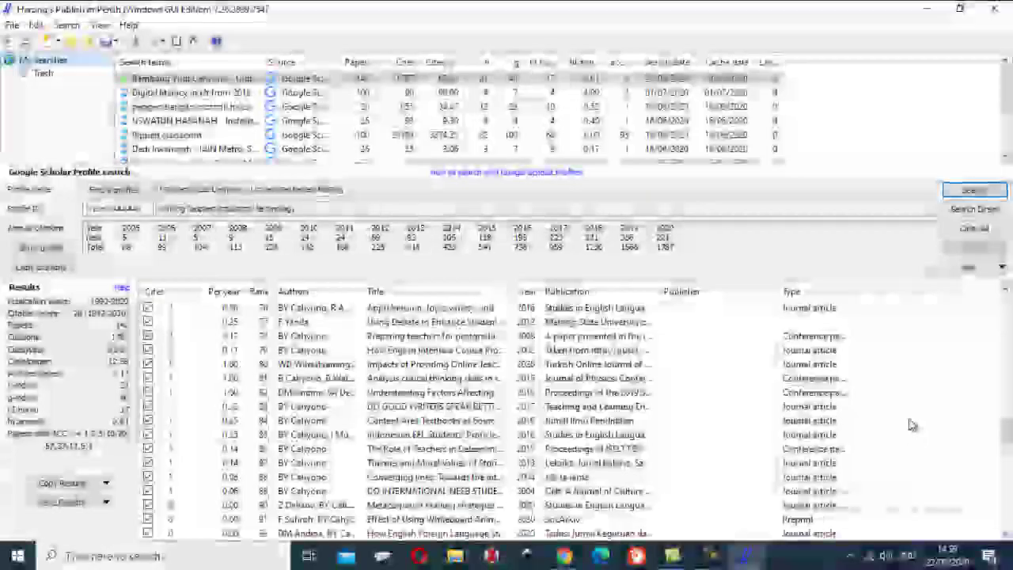
{"action": "scroll", "coordinate": [910, 425], "scroll_direction": "down", "scroll_amount": 10}
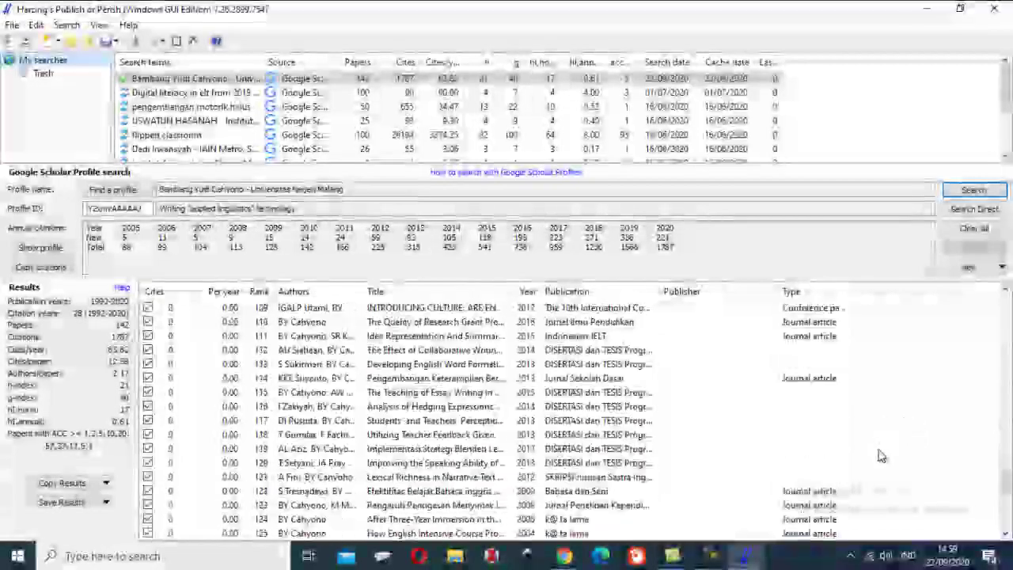
{"action": "scroll", "coordinate": [881, 456], "scroll_direction": "up", "scroll_amount": 20}
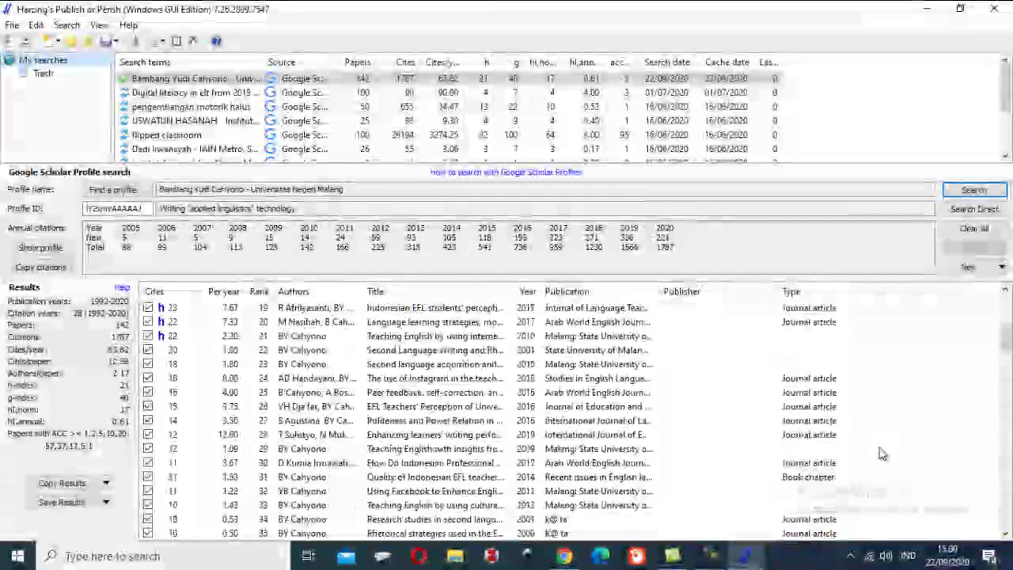
{"action": "scroll", "coordinate": [881, 454], "scroll_direction": "up", "scroll_amount": 6}
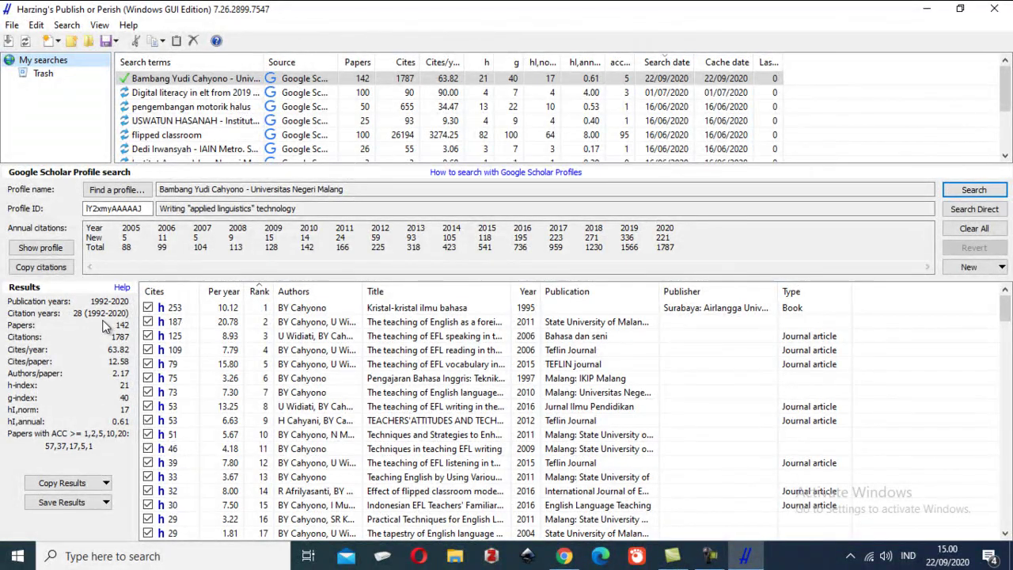
{"action": "scroll", "coordinate": [366, 377], "scroll_direction": "down", "scroll_amount": 6}
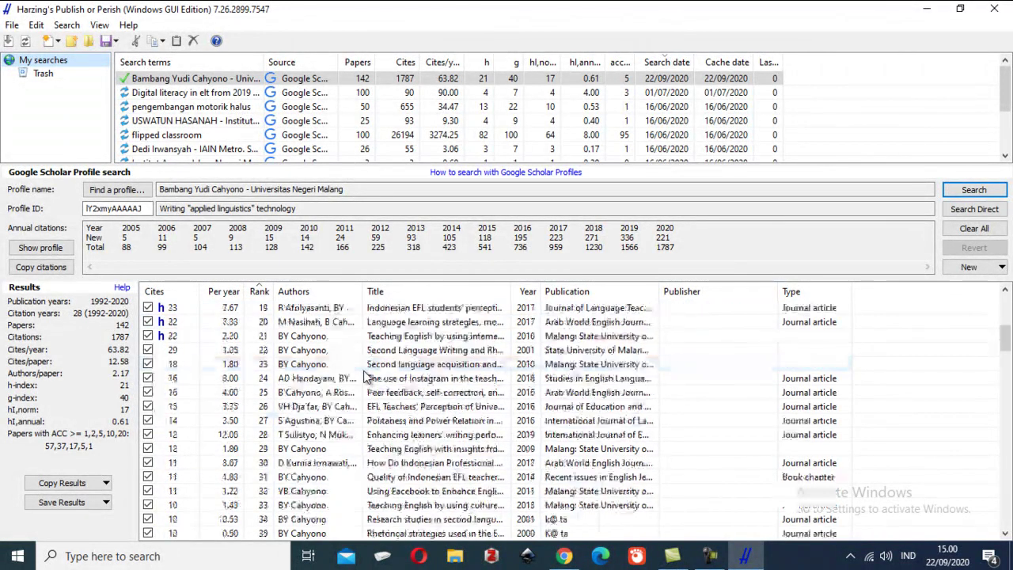
{"action": "scroll", "coordinate": [366, 377], "scroll_direction": "up", "scroll_amount": 6}
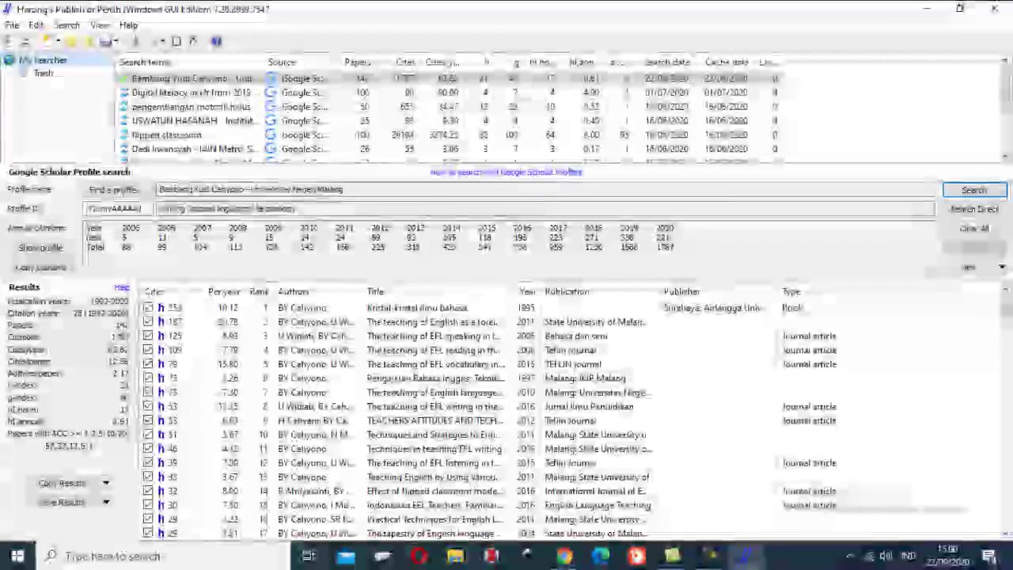
{"action": "left_click_drag", "start_coordinate": [1006, 312], "coordinate": [985, 529]}
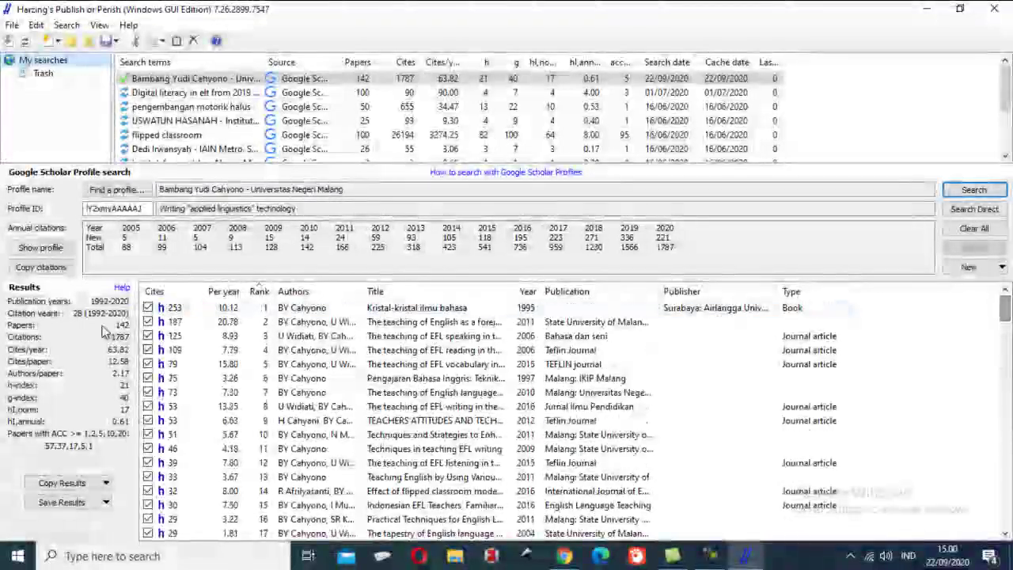
Export the results in RIS/RefManager format to Documents, replacing the existing .ris file named after the professor, and minimize the program
{"action": "left_click", "coordinate": [105, 502]}
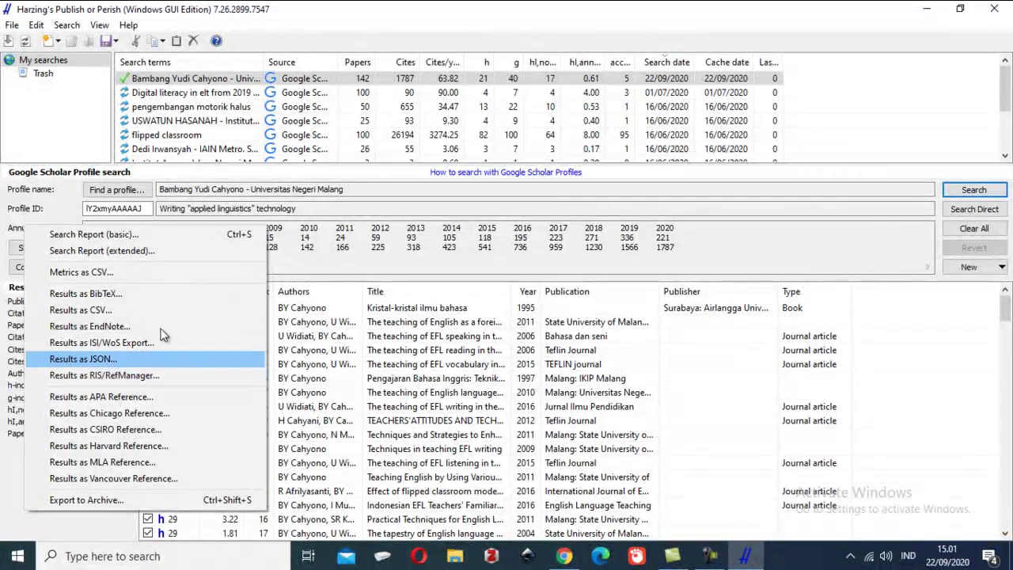
{"action": "left_click", "coordinate": [162, 383]}
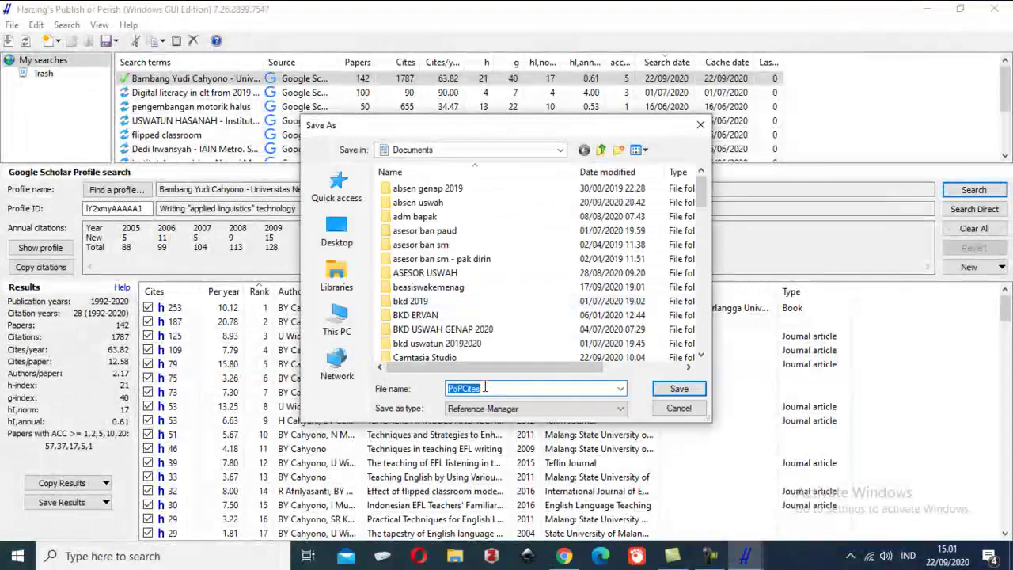
{"action": "type", "text": "P"}
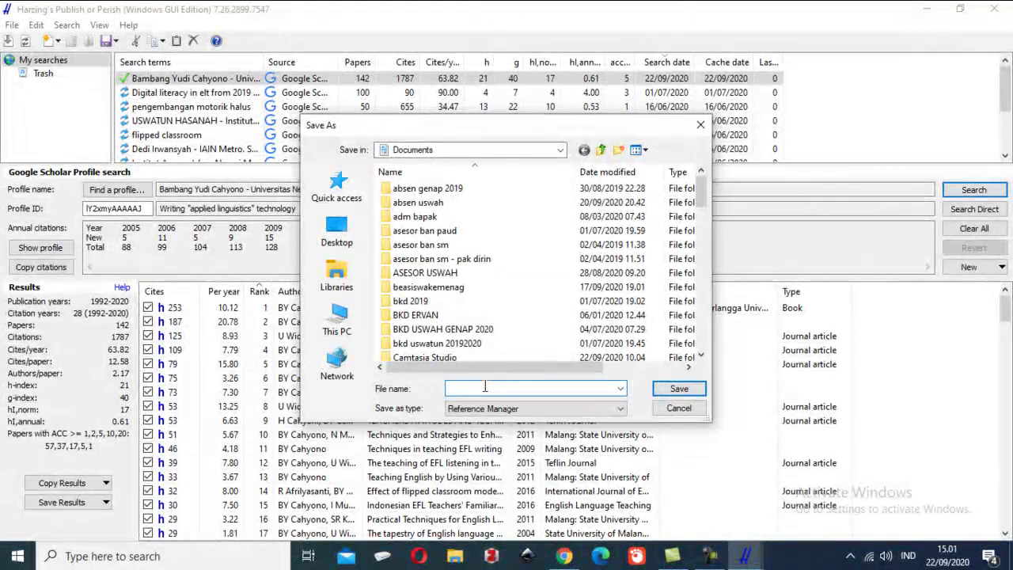
{"action": "type", "text": "rof yudi"}
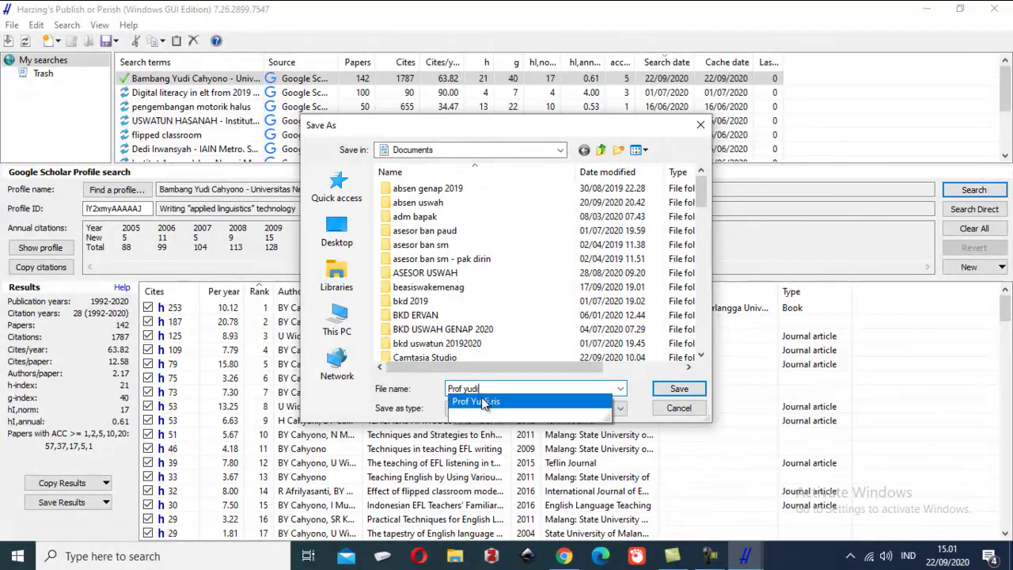
{"action": "left_click", "coordinate": [482, 402]}
{"action": "left_click", "coordinate": [697, 390]}
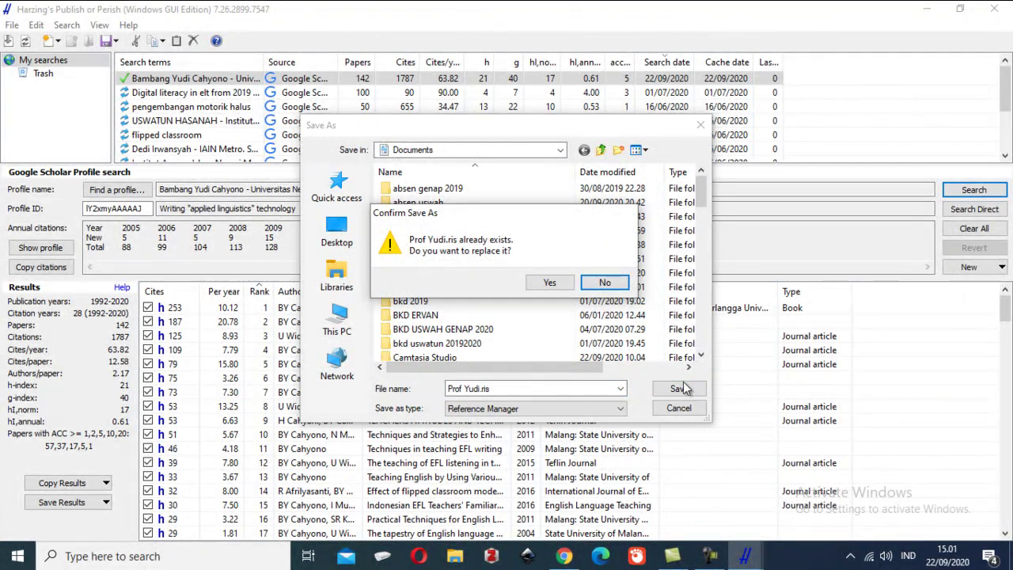
{"action": "left_click", "coordinate": [539, 290]}
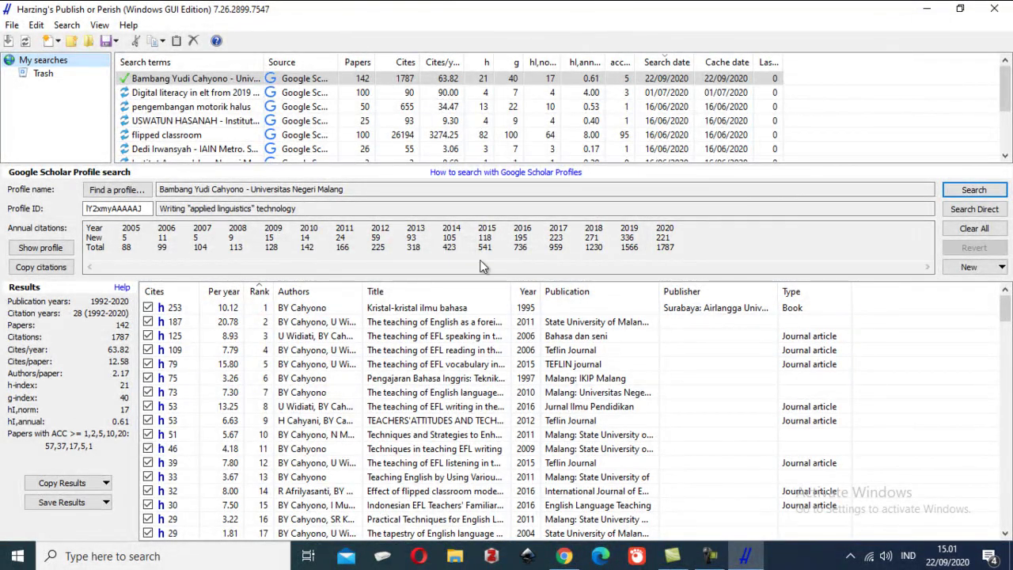
{"action": "left_click", "coordinate": [928, 8]}
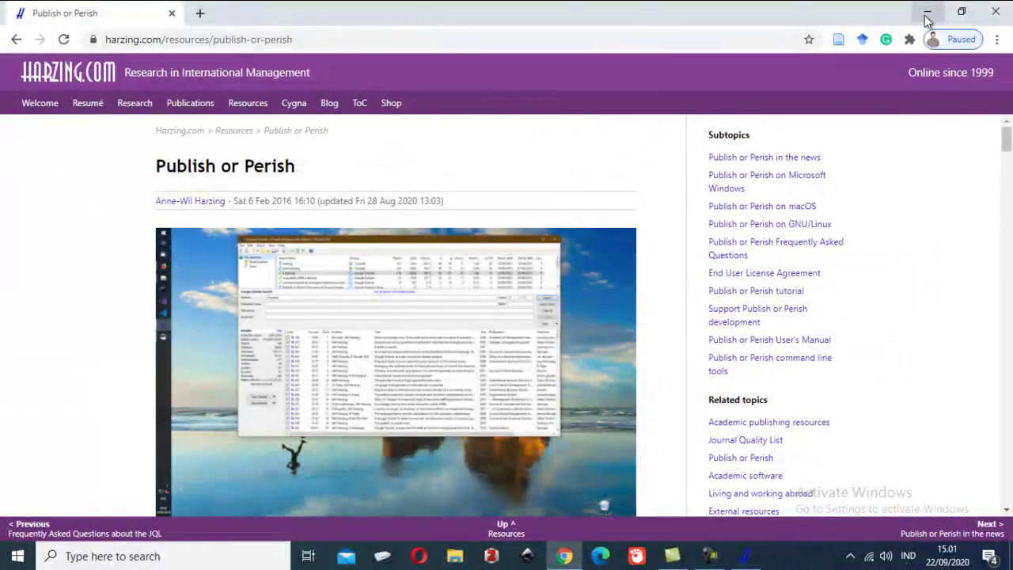
Minimize the browser, switch to Mendeley Desktop and maximize its window
{"action": "left_click", "coordinate": [927, 11]}
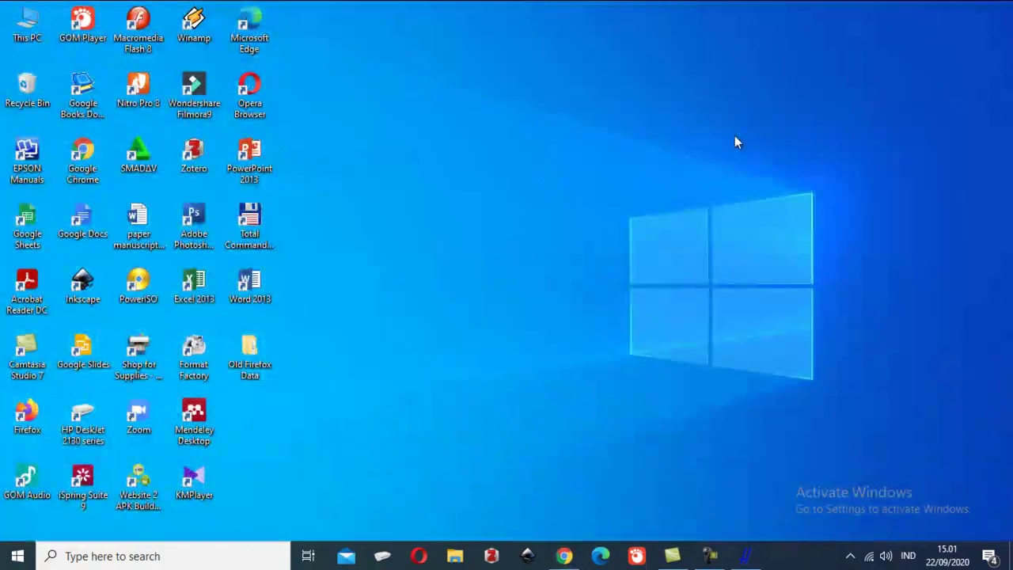
{"action": "double_click", "coordinate": [194, 413]}
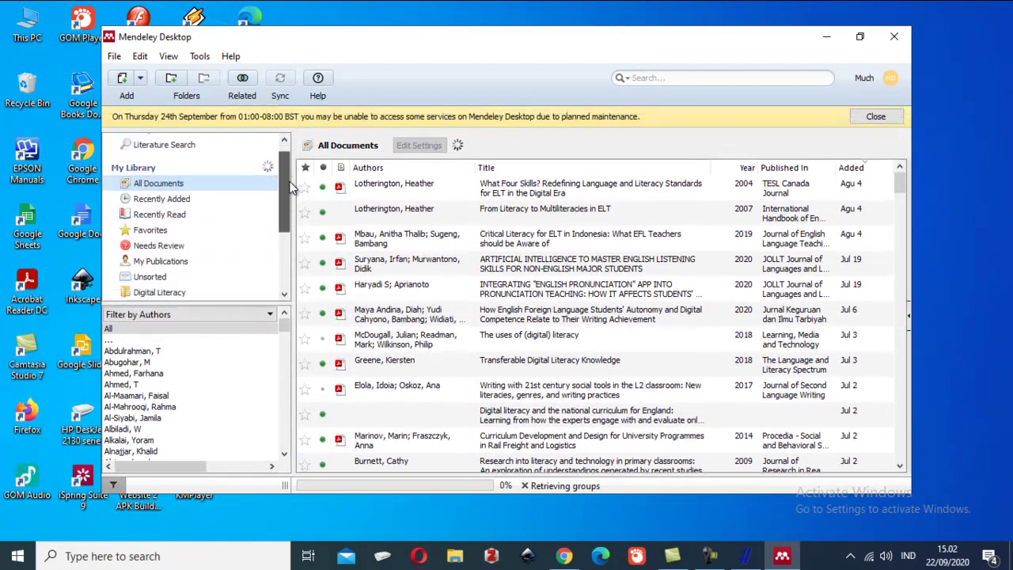
{"action": "left_click_drag", "start_coordinate": [284, 181], "coordinate": [282, 264]}
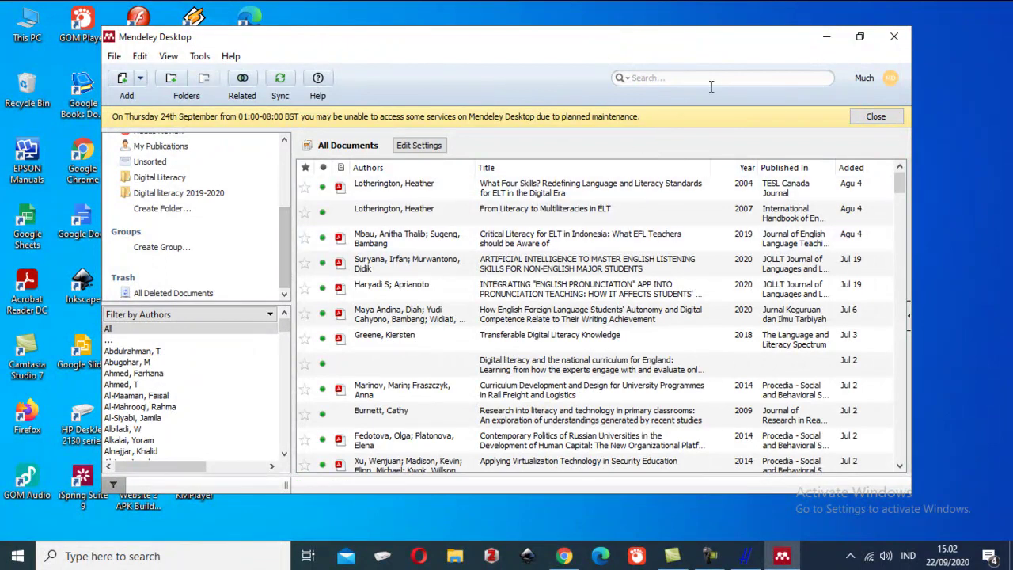
{"action": "left_click", "coordinate": [859, 36]}
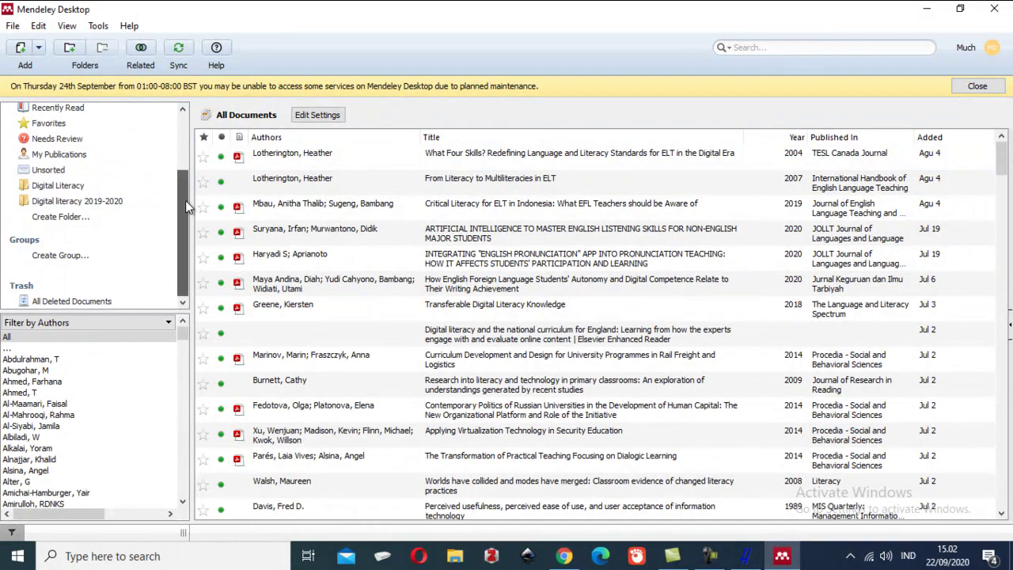
{"action": "left_click_drag", "start_coordinate": [186, 200], "coordinate": [190, 128]}
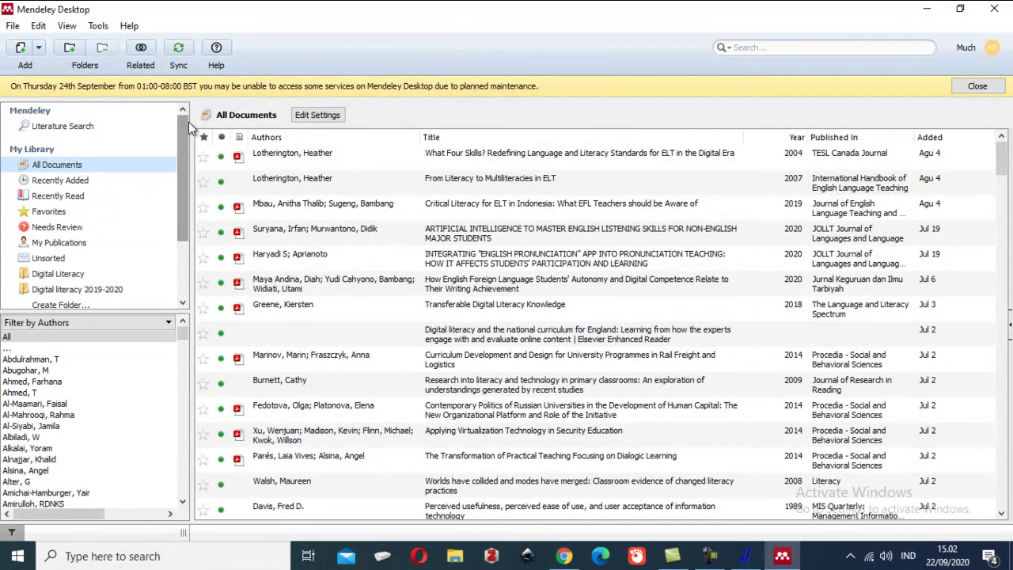
{"action": "left_click_drag", "start_coordinate": [189, 128], "coordinate": [212, 125]}
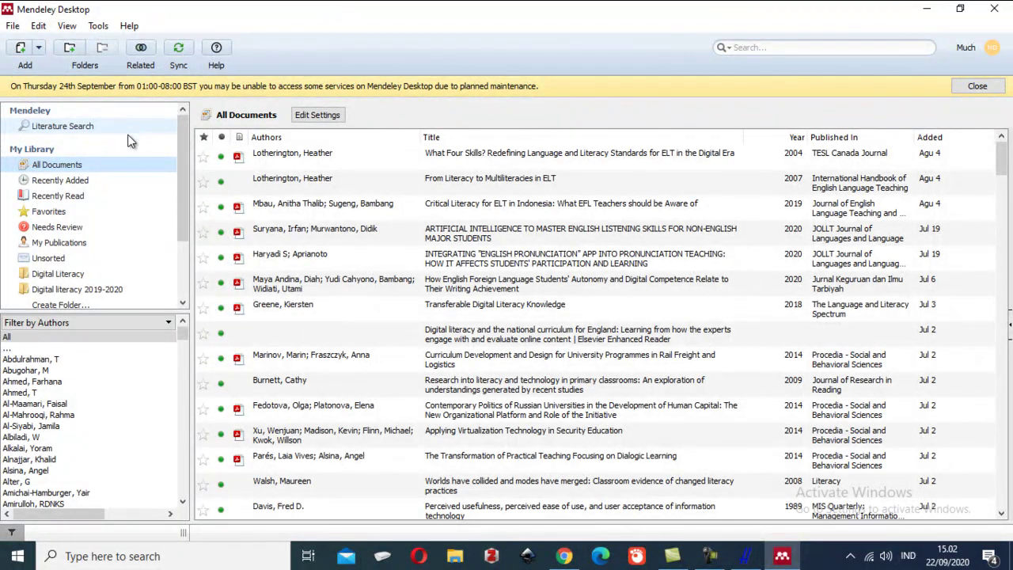
{"action": "scroll", "coordinate": [129, 135], "scroll_direction": "down", "scroll_amount": 2}
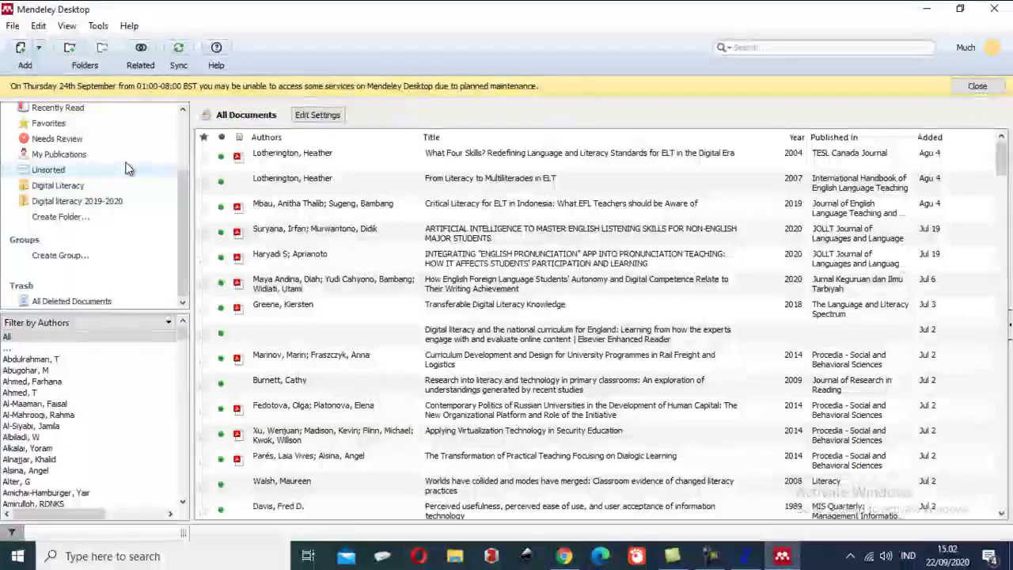
{"action": "scroll", "coordinate": [124, 165], "scroll_direction": "up", "scroll_amount": 2}
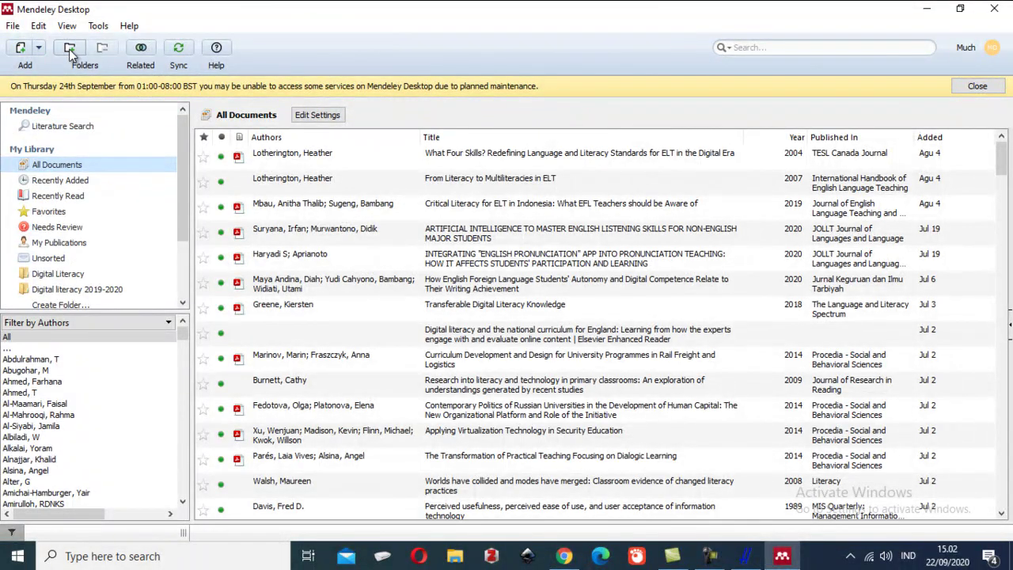
Import the exported .ris file named after the professor from Documents into the All Documents library
{"action": "left_click", "coordinate": [22, 49]}
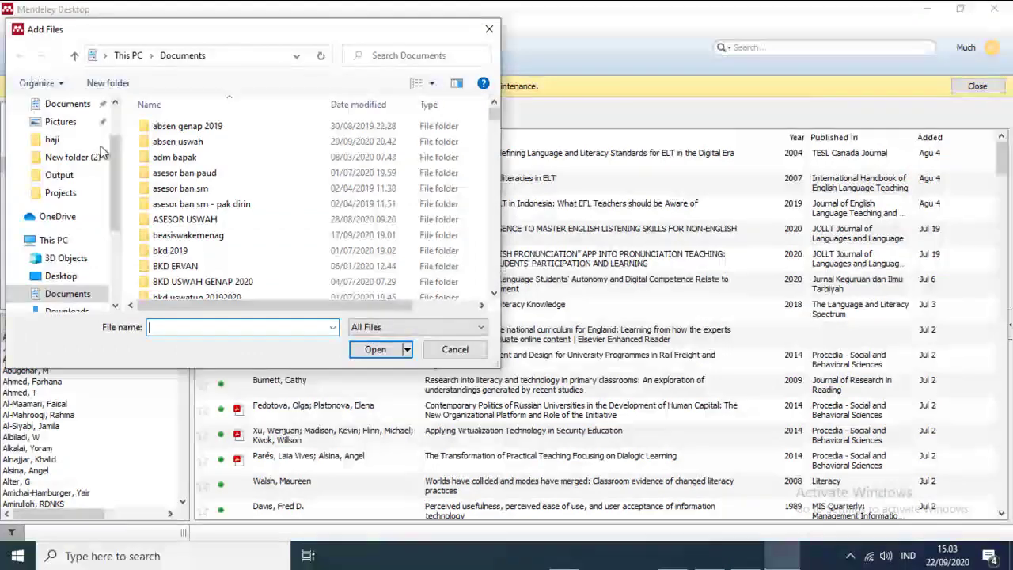
{"action": "scroll", "coordinate": [198, 198], "scroll_direction": "down", "scroll_amount": 5}
{"action": "scroll", "coordinate": [208, 230], "scroll_direction": "down", "scroll_amount": 10}
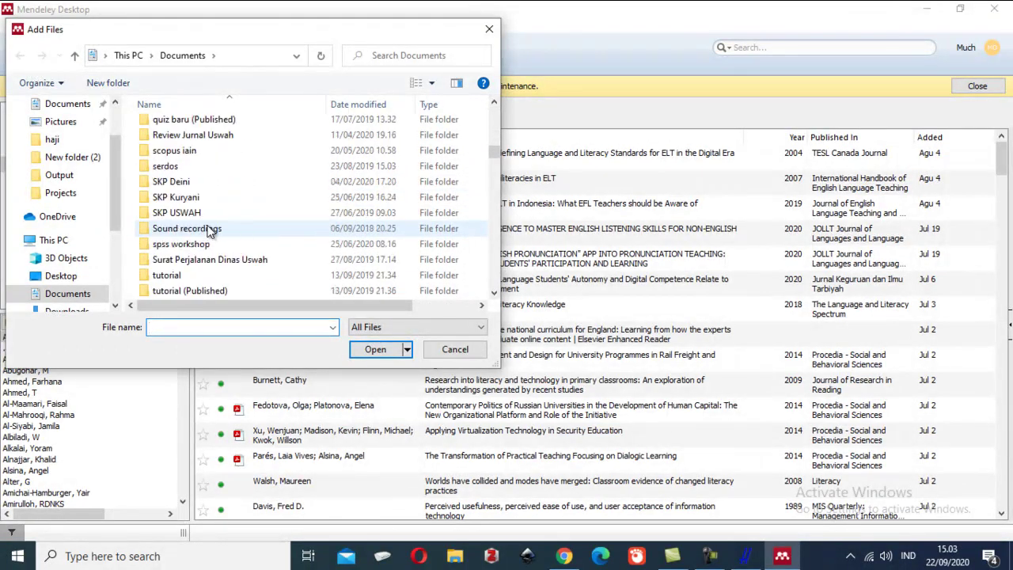
{"action": "scroll", "coordinate": [209, 229], "scroll_direction": "up", "scroll_amount": 4}
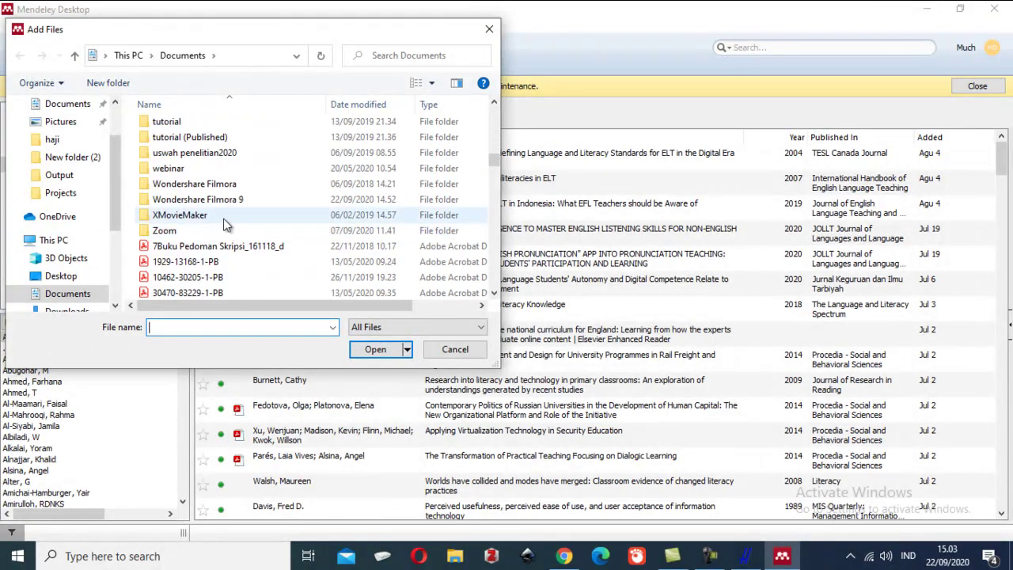
{"action": "left_click", "coordinate": [223, 215]}
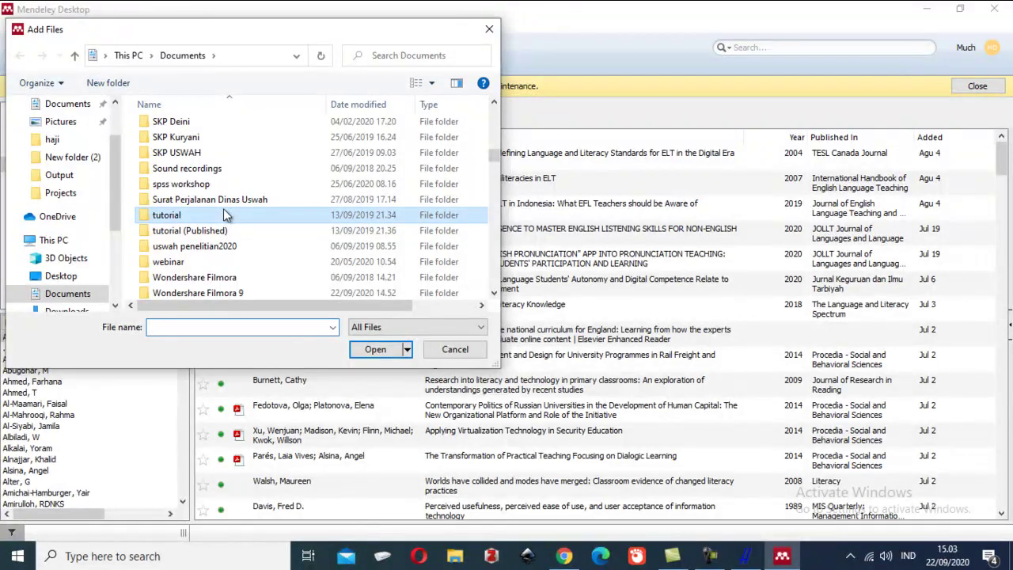
{"action": "key", "text": "p"}
{"action": "key", "text": "Down"}
{"action": "key", "text": "Down"}
{"action": "key", "text": "Down"}
{"action": "key", "text": "Down"}
{"action": "key", "text": "Down"}
{"action": "key", "text": "Down"}
{"action": "key", "text": "Down"}
{"action": "key", "text": "Down"}
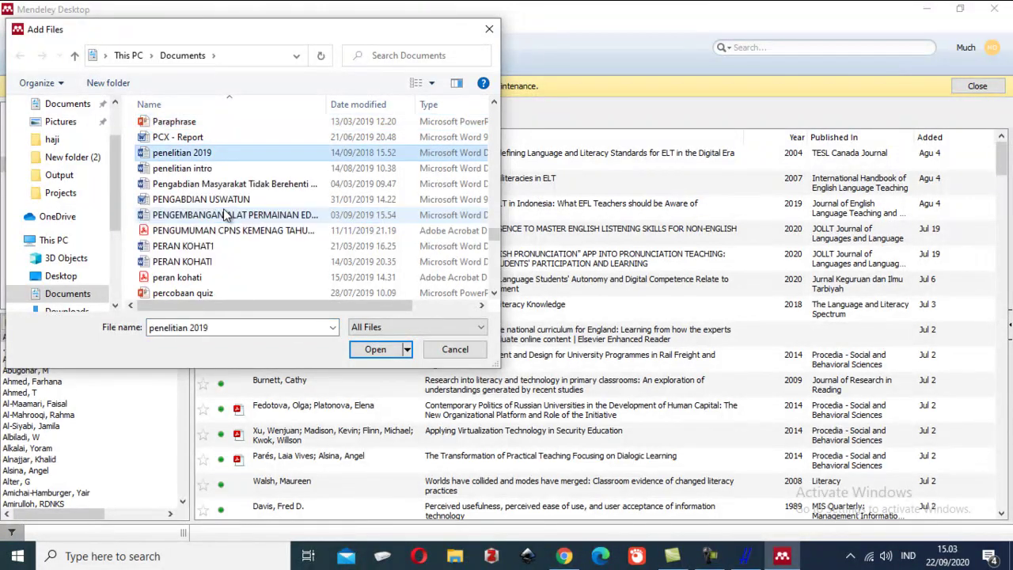
{"action": "key", "text": "Down"}
{"action": "key", "text": "Down"}
{"action": "key", "text": "Down"}
{"action": "key", "text": "Down"}
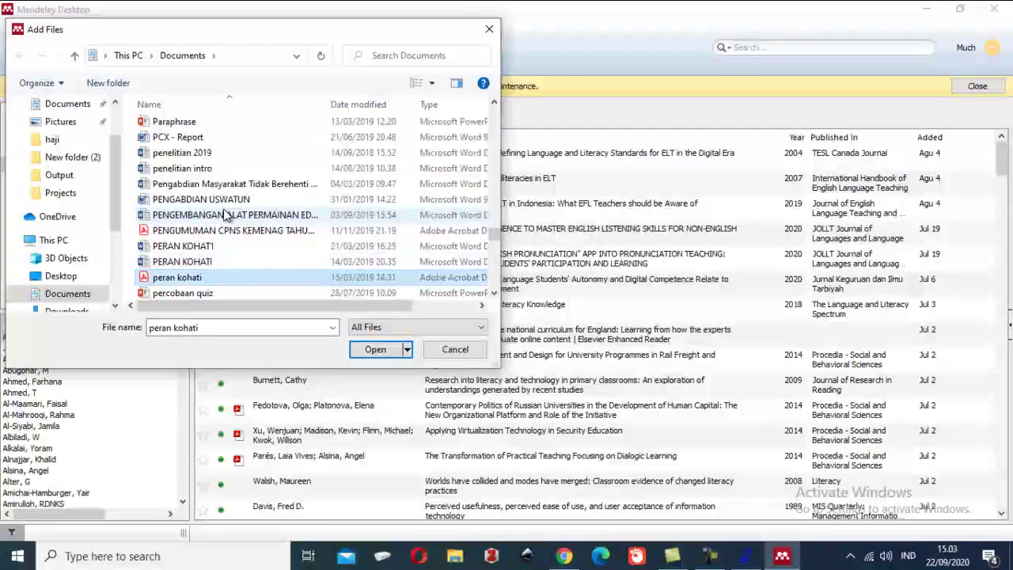
{"action": "key", "text": "Down"}
{"action": "key", "text": "Down"}
{"action": "key", "text": "Down"}
{"action": "key", "text": "Down"}
{"action": "key", "text": "Down"}
{"action": "key", "text": "Down"}
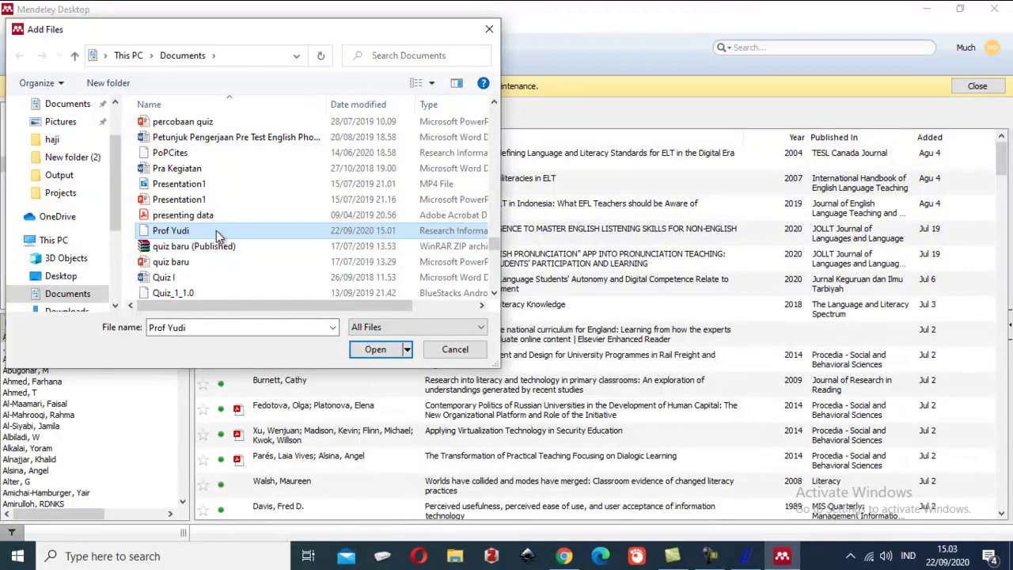
{"action": "left_click", "coordinate": [376, 349]}
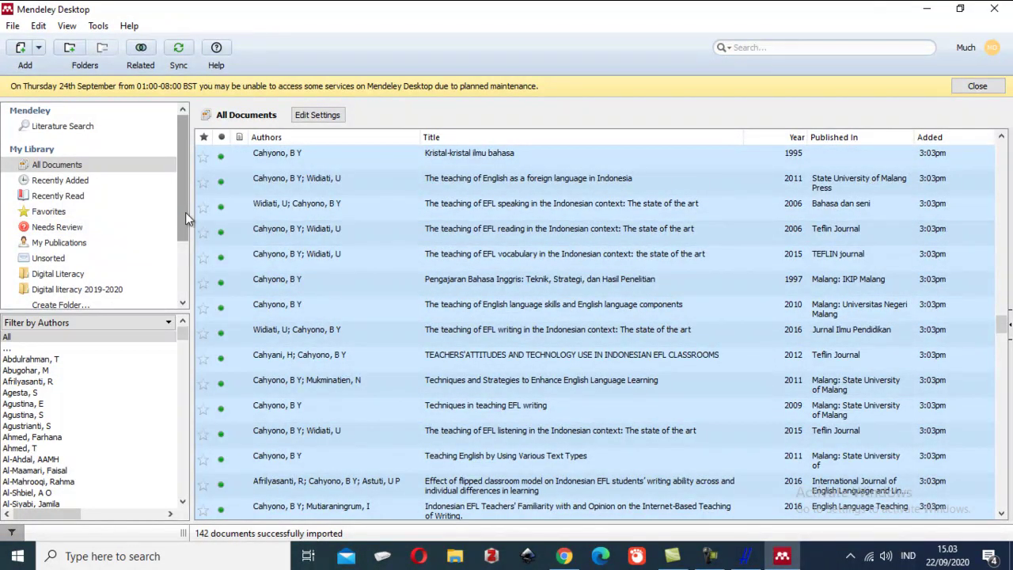
Look through the All Documents list to examine the newly imported publications among the existing references
{"action": "mouse_move", "coordinate": [186, 212]}
{"action": "left_mouse_down"}
{"action": "mouse_move", "coordinate": [176, 277]}
{"action": "mouse_move", "coordinate": [182, 216]}
{"action": "left_mouse_up"}
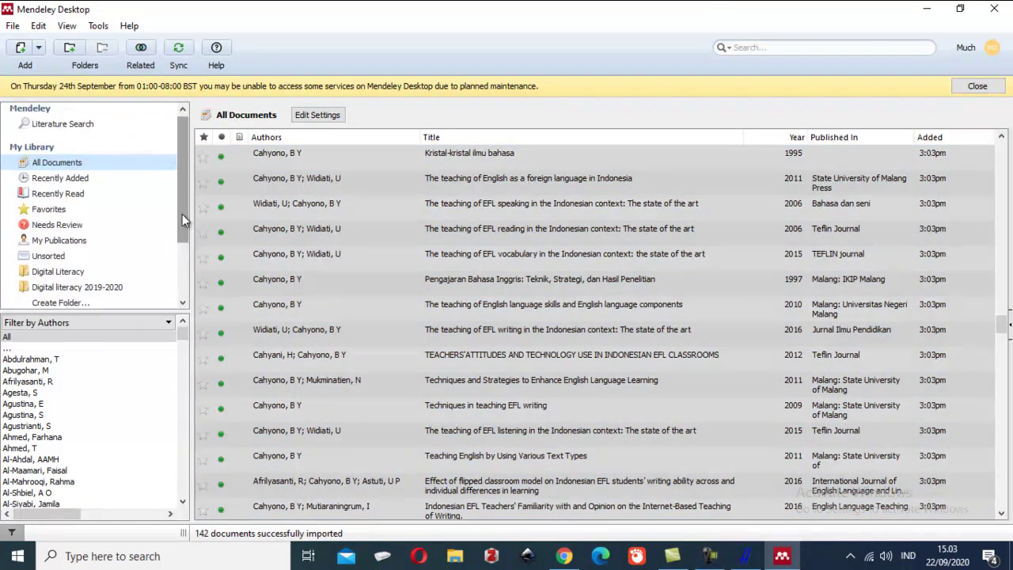
{"action": "left_click_drag", "start_coordinate": [1003, 330], "coordinate": [1002, 150]}
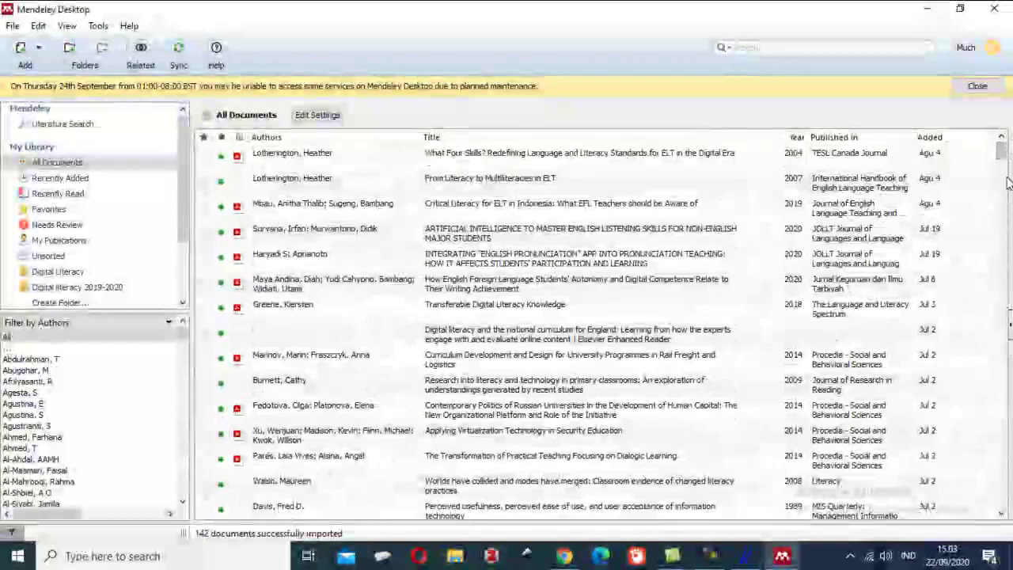
{"action": "scroll", "coordinate": [599, 258], "scroll_direction": "down", "scroll_amount": 5}
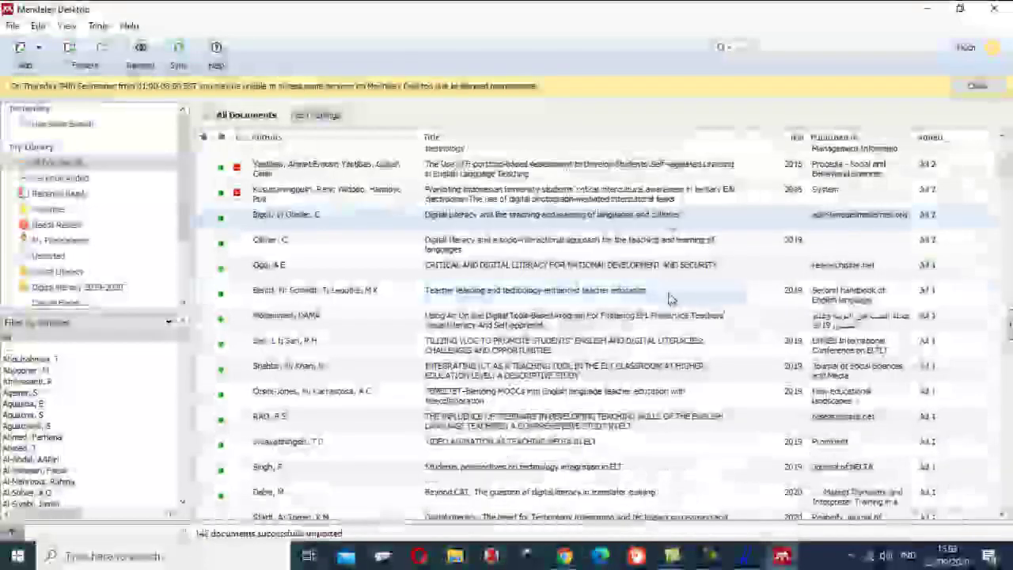
{"action": "scroll", "coordinate": [673, 333], "scroll_direction": "down", "scroll_amount": 5}
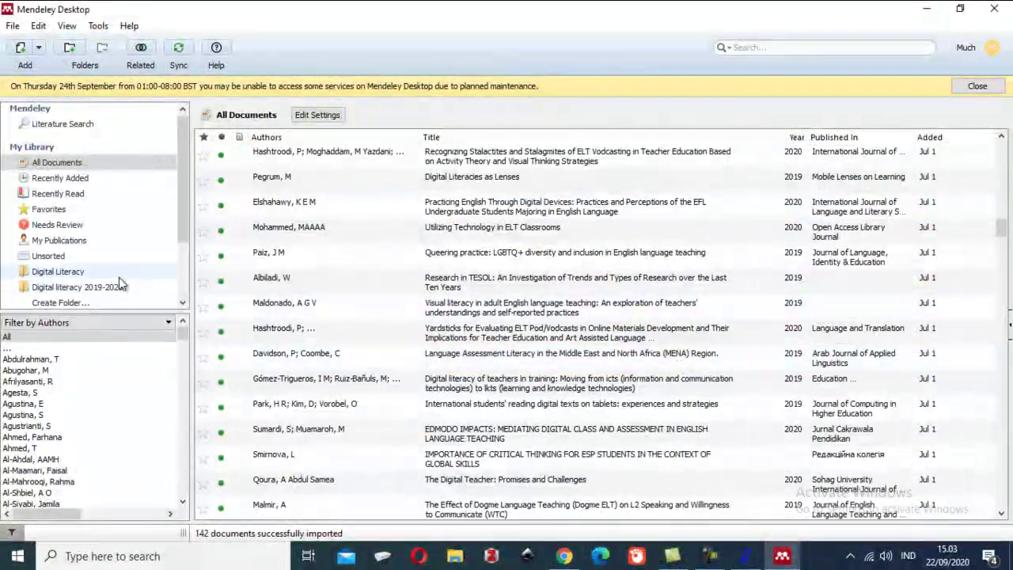
{"action": "left_click_drag", "start_coordinate": [182, 181], "coordinate": [181, 154]}
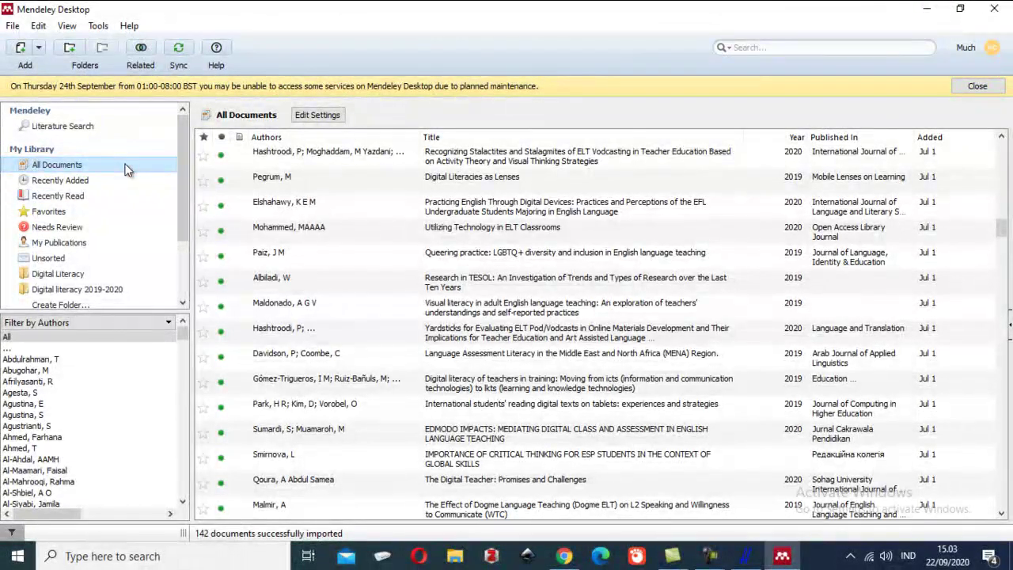
{"action": "scroll", "coordinate": [362, 301], "scroll_direction": "down", "scroll_amount": 15}
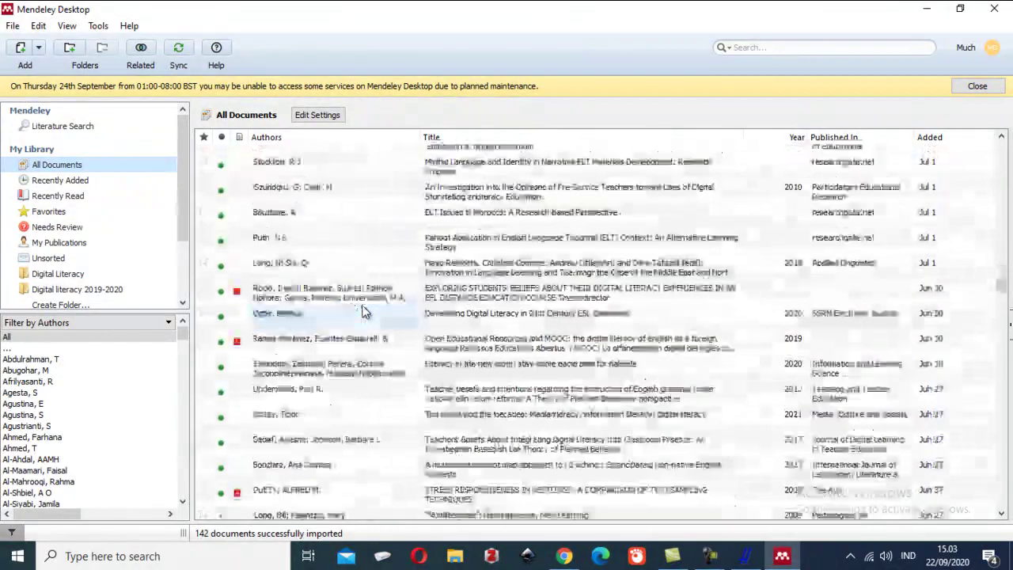
{"action": "scroll", "coordinate": [362, 311], "scroll_direction": "down", "scroll_amount": 15}
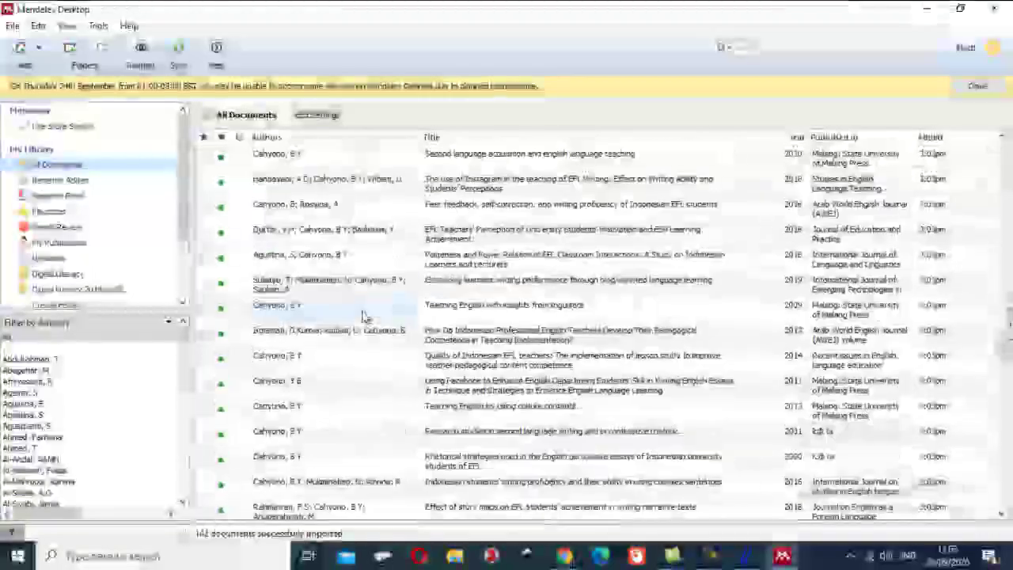
{"action": "scroll", "coordinate": [361, 317], "scroll_direction": "down", "scroll_amount": 15}
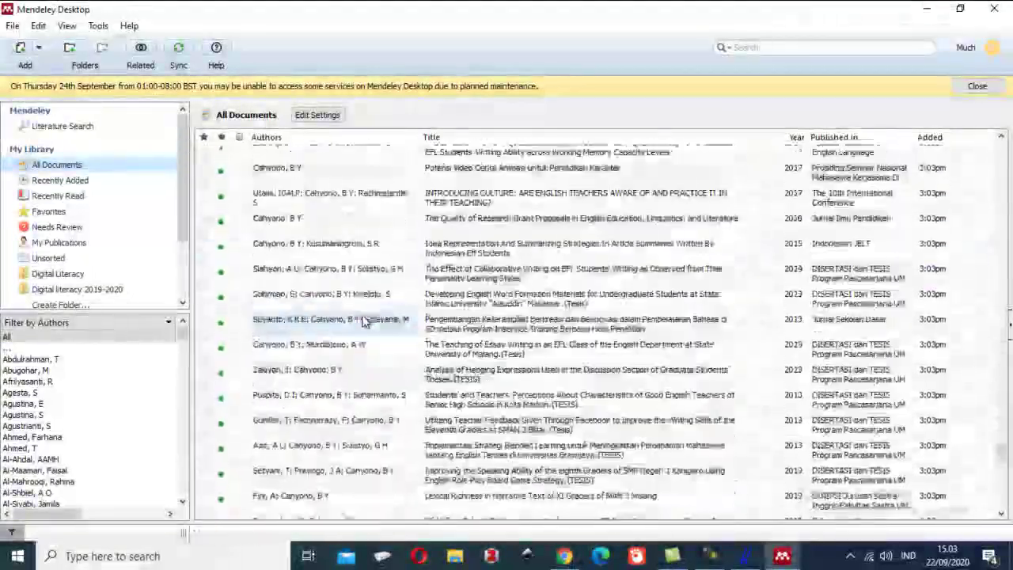
{"action": "scroll", "coordinate": [362, 318], "scroll_direction": "down", "scroll_amount": 6}
{"action": "scroll", "coordinate": [362, 321], "scroll_direction": "up", "scroll_amount": 5}
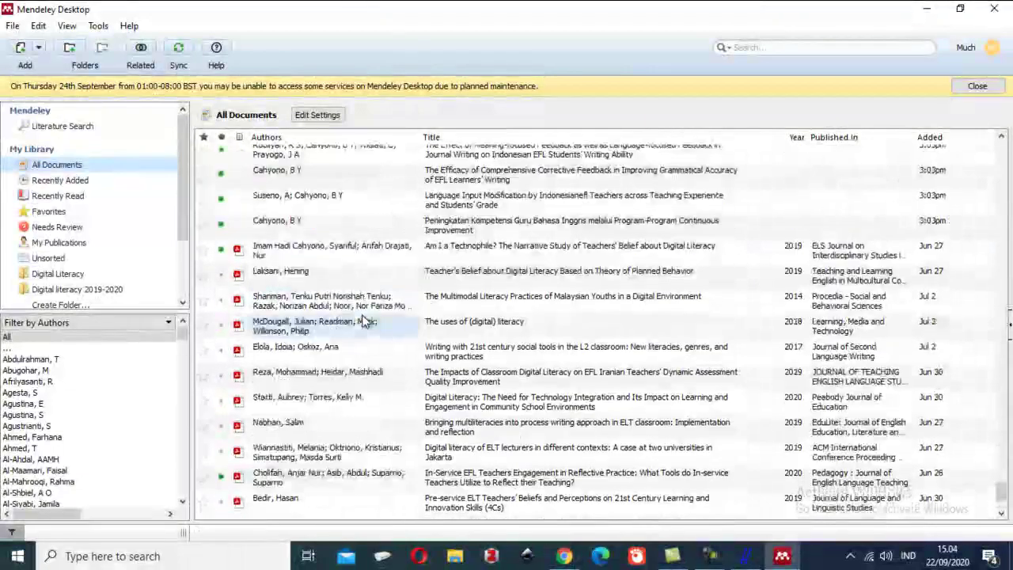
{"action": "scroll", "coordinate": [362, 320], "scroll_direction": "up", "scroll_amount": 10}
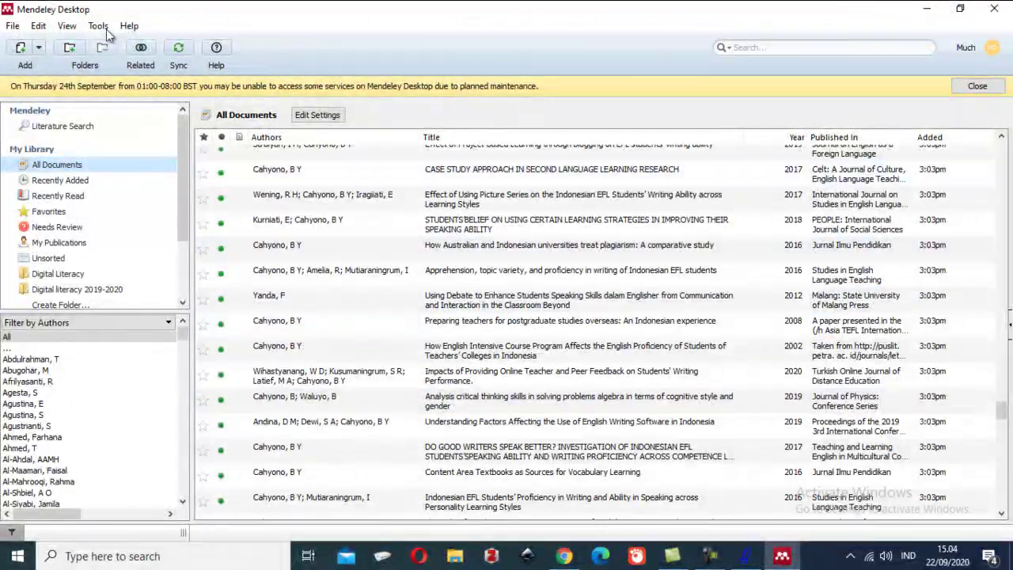
Create a new library folder below Digital literacy 2019-2020 and name it after the professor
{"action": "left_click", "coordinate": [69, 50]}
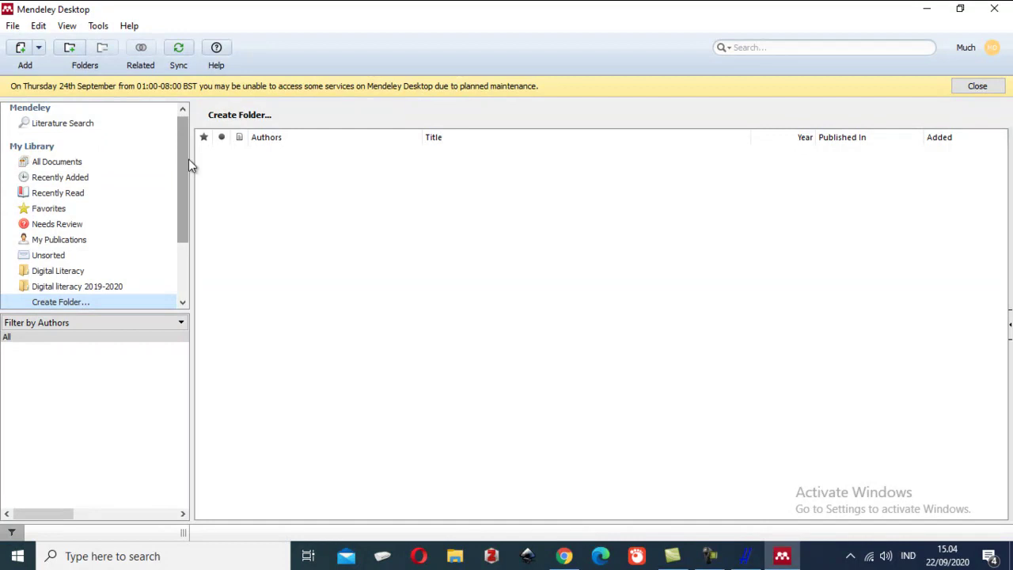
{"action": "left_click_drag", "start_coordinate": [189, 159], "coordinate": [188, 211]}
{"action": "left_click", "coordinate": [58, 231]}
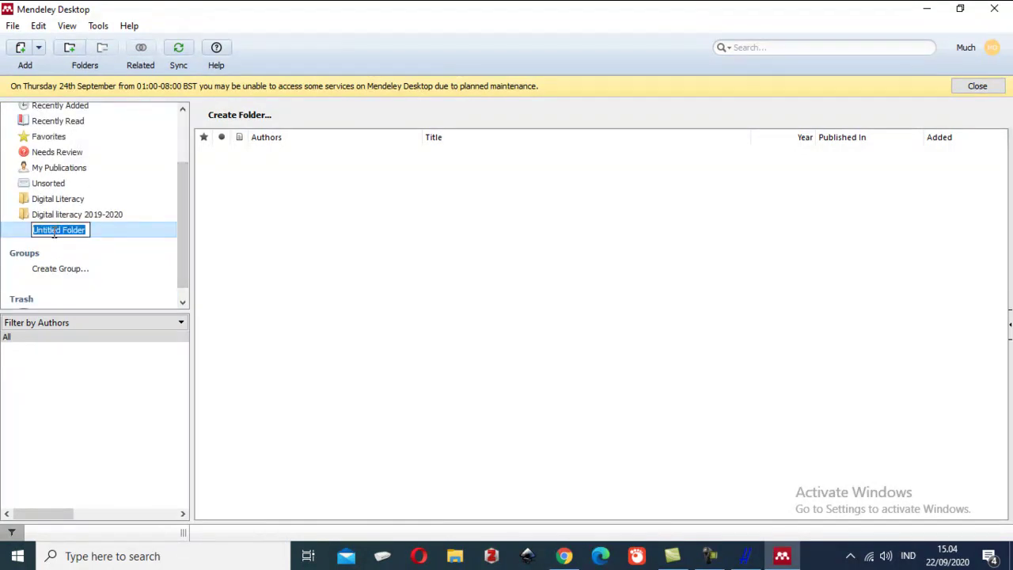
{"action": "type", "text": "prof yudi"}
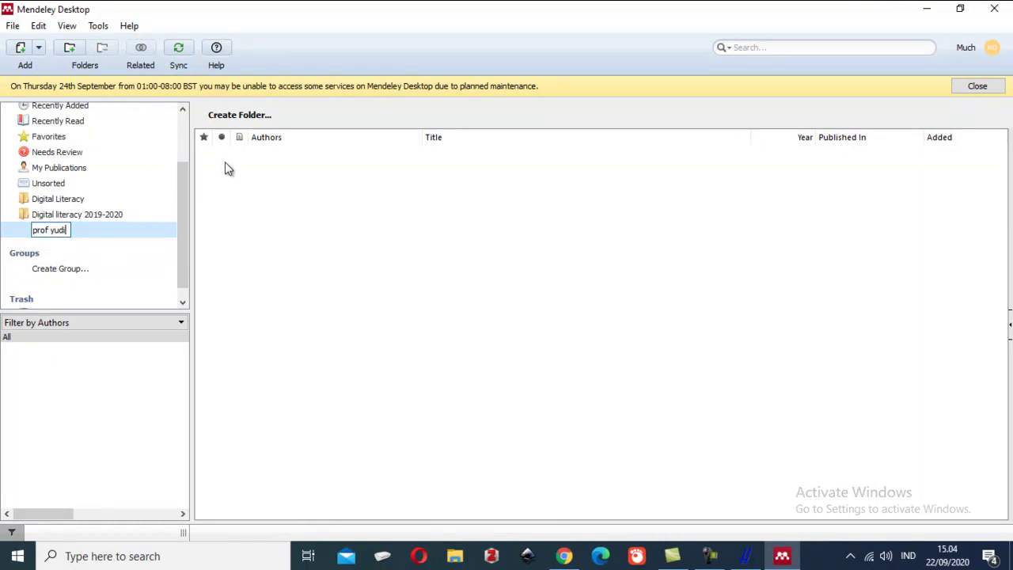
{"action": "key", "text": "Return"}
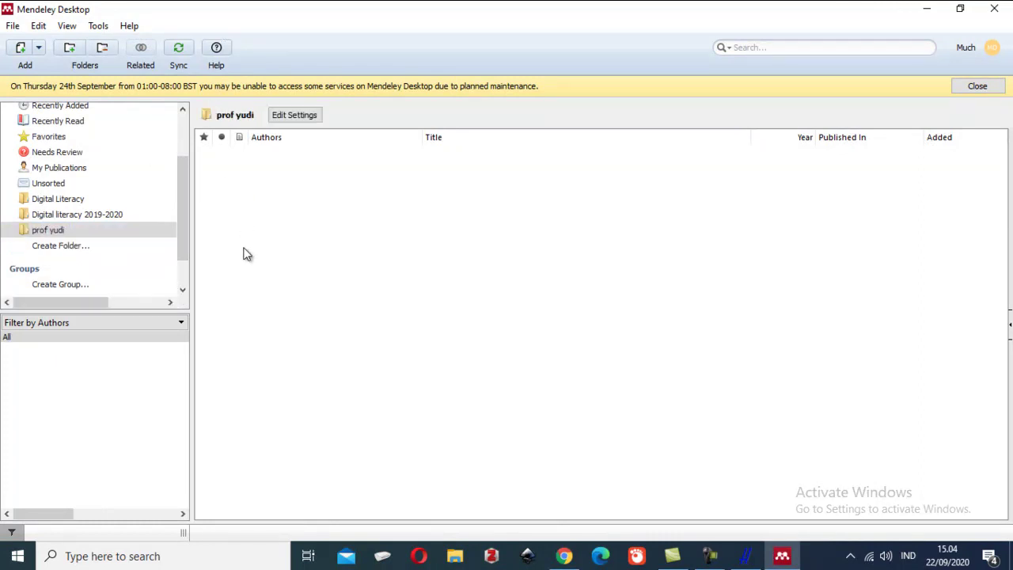
Add the exported .ris file named after the professor from Documents to the new, empty folder
{"action": "left_click", "coordinate": [380, 273]}
{"action": "left_click", "coordinate": [38, 49]}
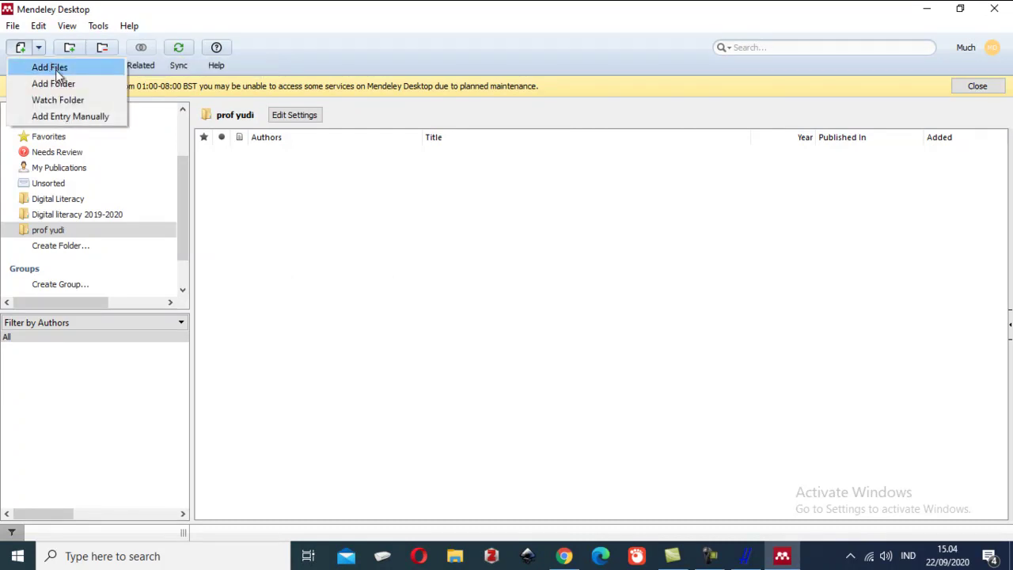
{"action": "left_click", "coordinate": [55, 70]}
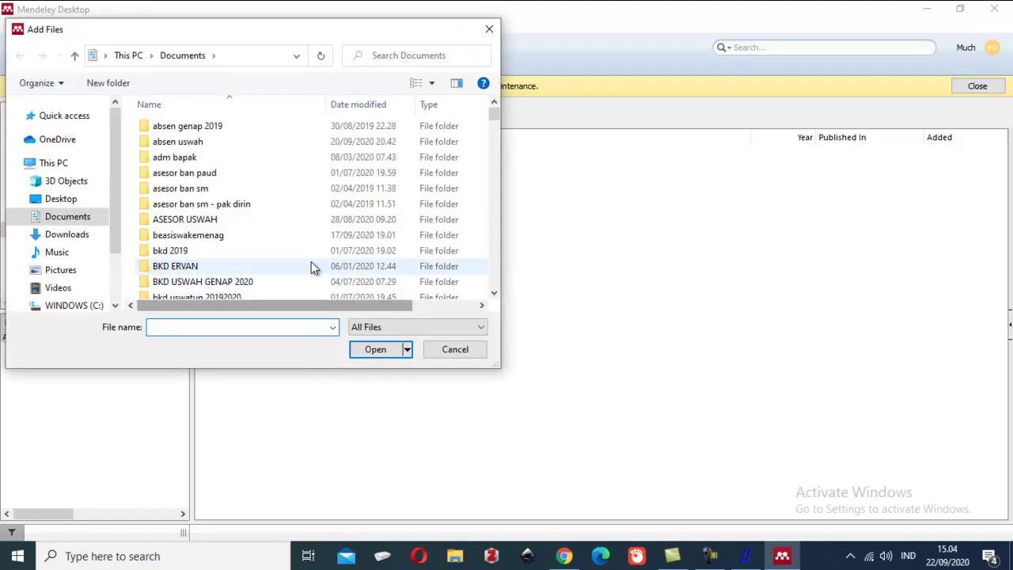
{"action": "type", "text": "pp"}
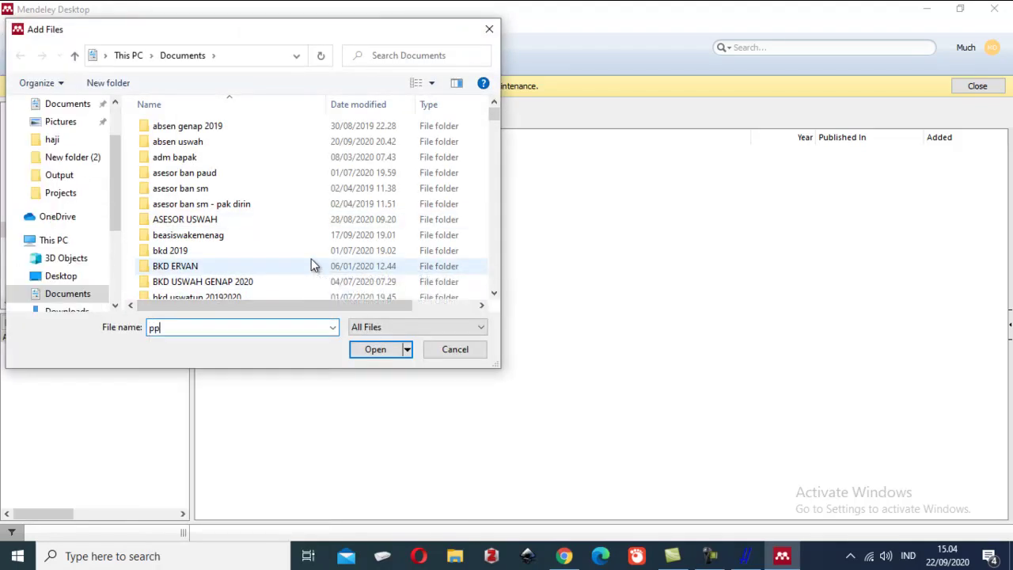
{"action": "key", "text": "BackSpace"}
{"action": "type", "text": "r"}
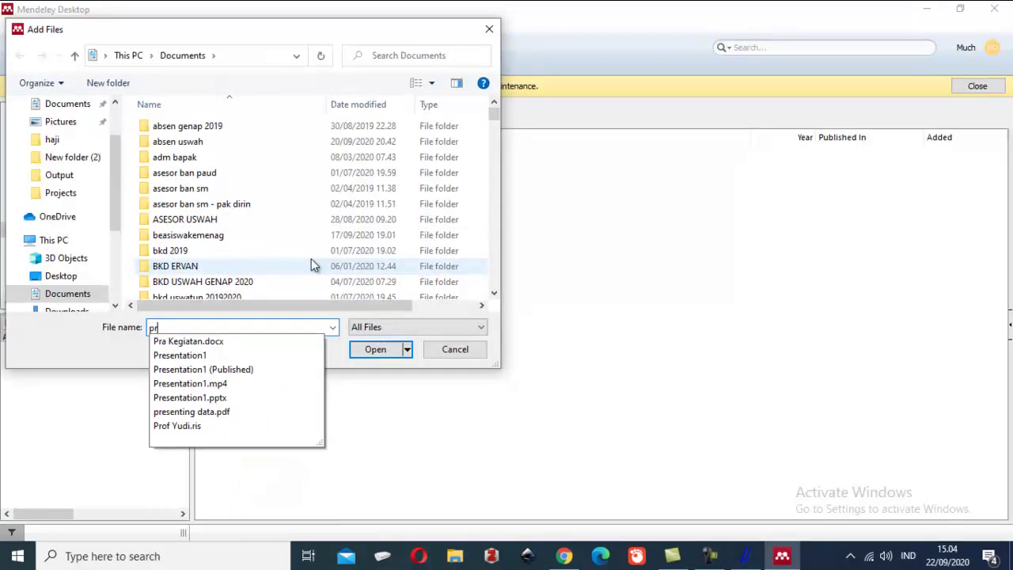
{"action": "type", "text": "of"}
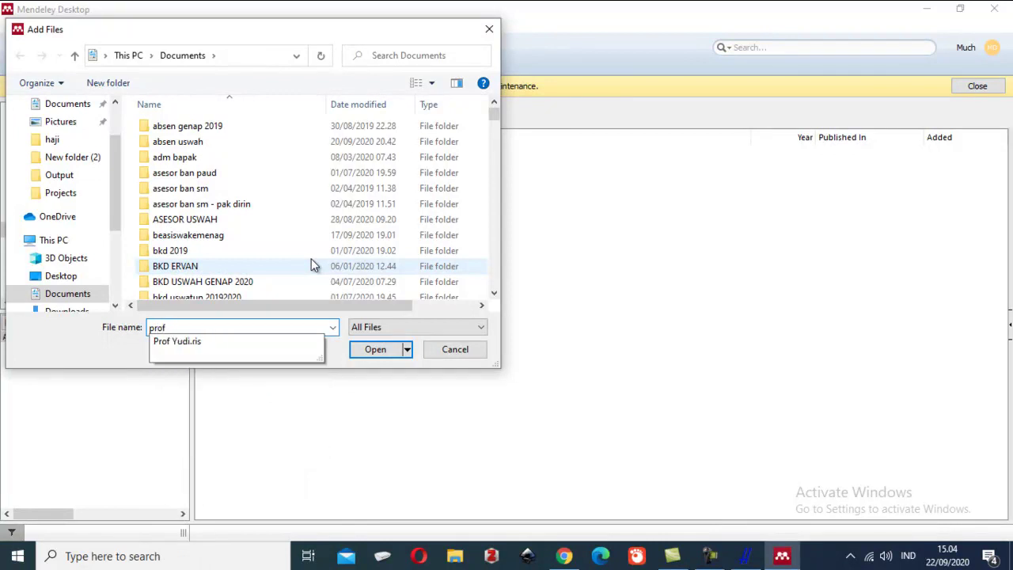
{"action": "left_click", "coordinate": [306, 343]}
{"action": "left_click", "coordinate": [375, 349]}
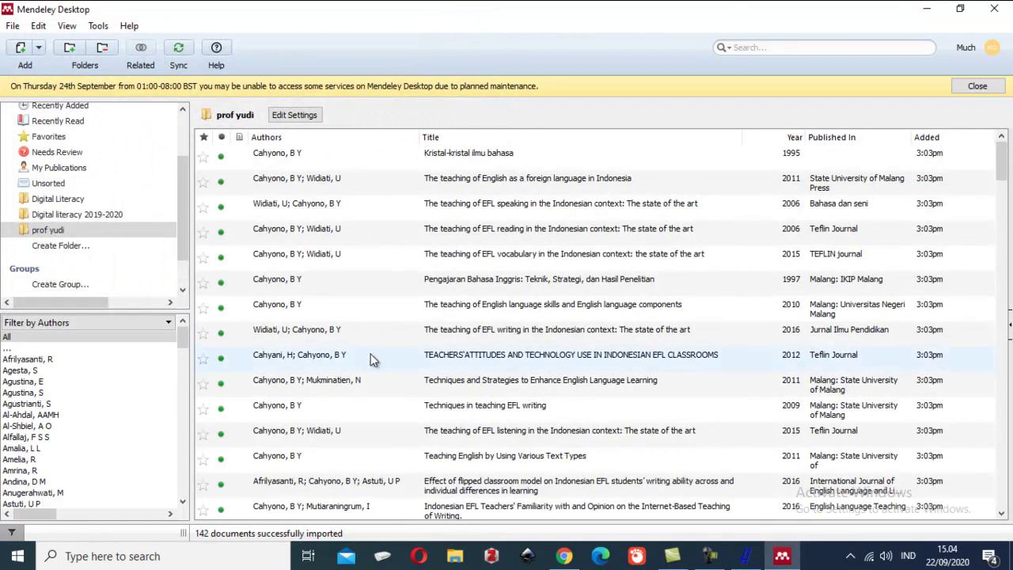
Look through the imported publications in the professor's folder and compare them with the search results in Publish or Perish
{"action": "scroll", "coordinate": [537, 285], "scroll_direction": "down", "scroll_amount": 10}
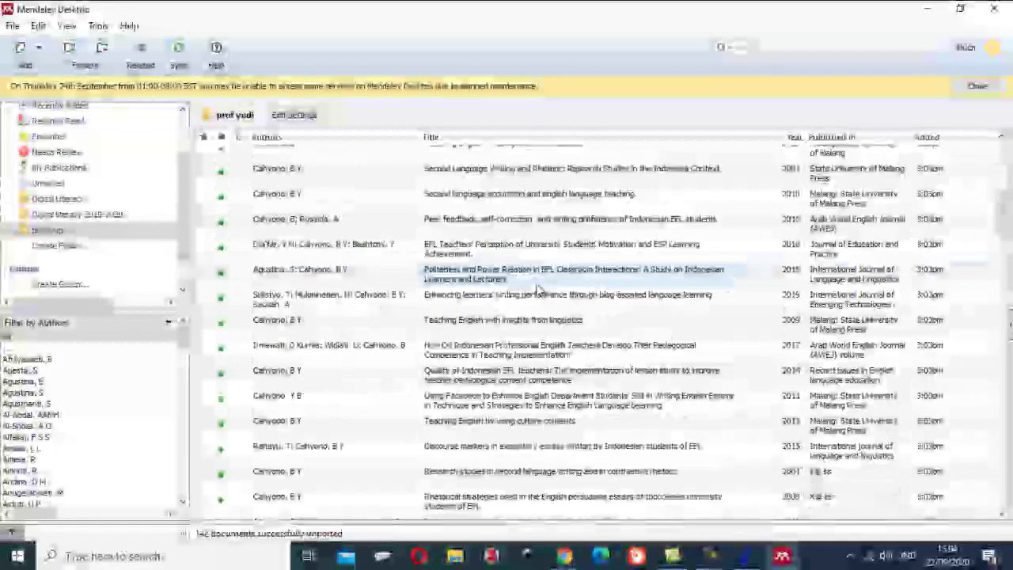
{"action": "scroll", "coordinate": [538, 293], "scroll_direction": "down", "scroll_amount": 10}
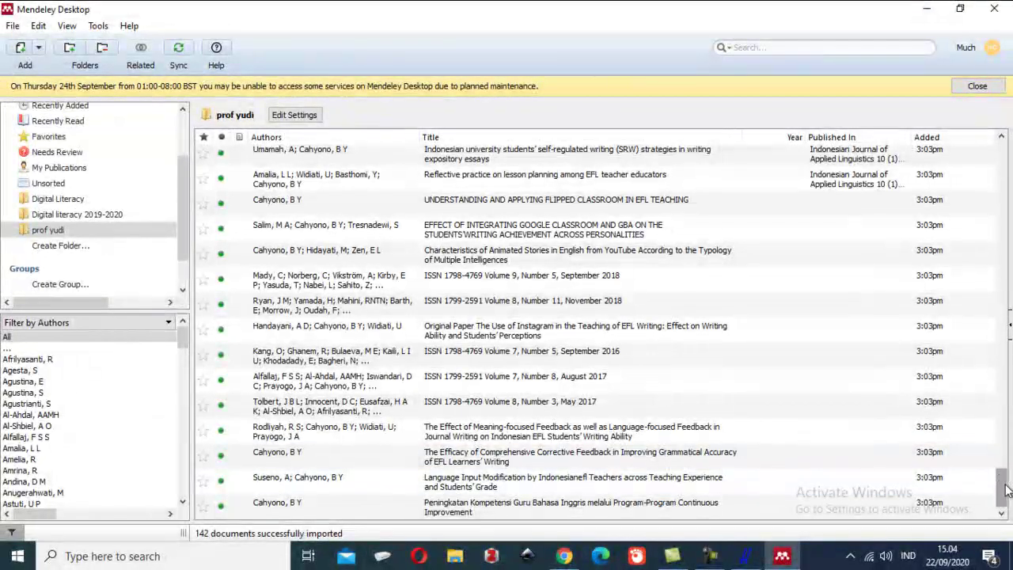
{"action": "left_click_drag", "start_coordinate": [1005, 491], "coordinate": [1003, 150]}
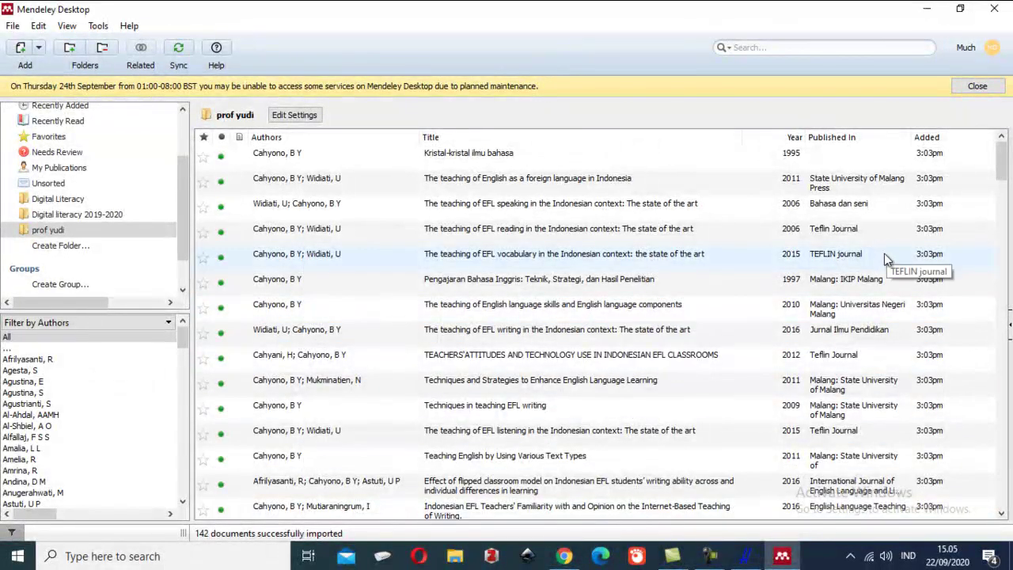
{"action": "left_click", "coordinate": [746, 557]}
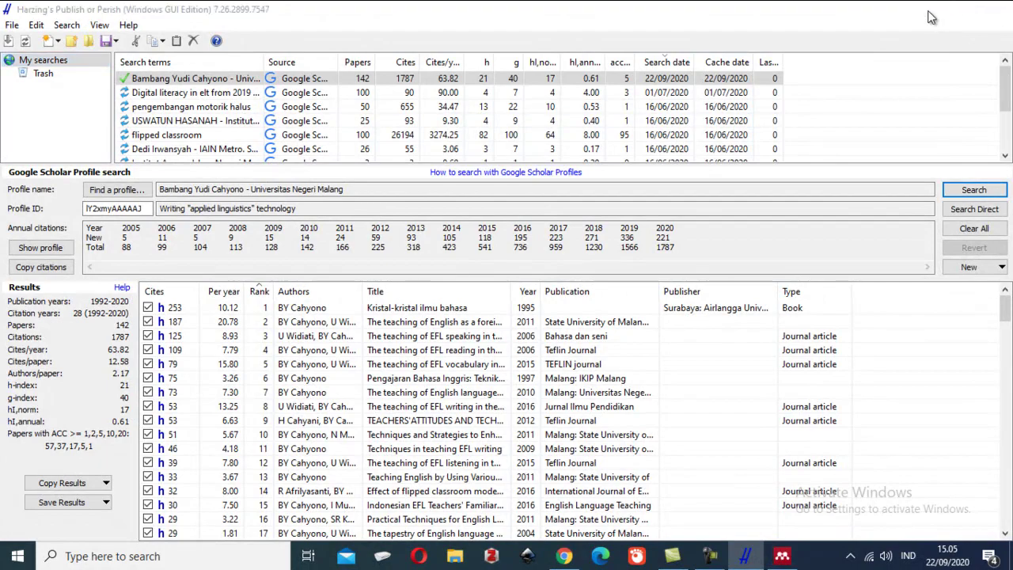
{"action": "left_click", "coordinate": [927, 11]}
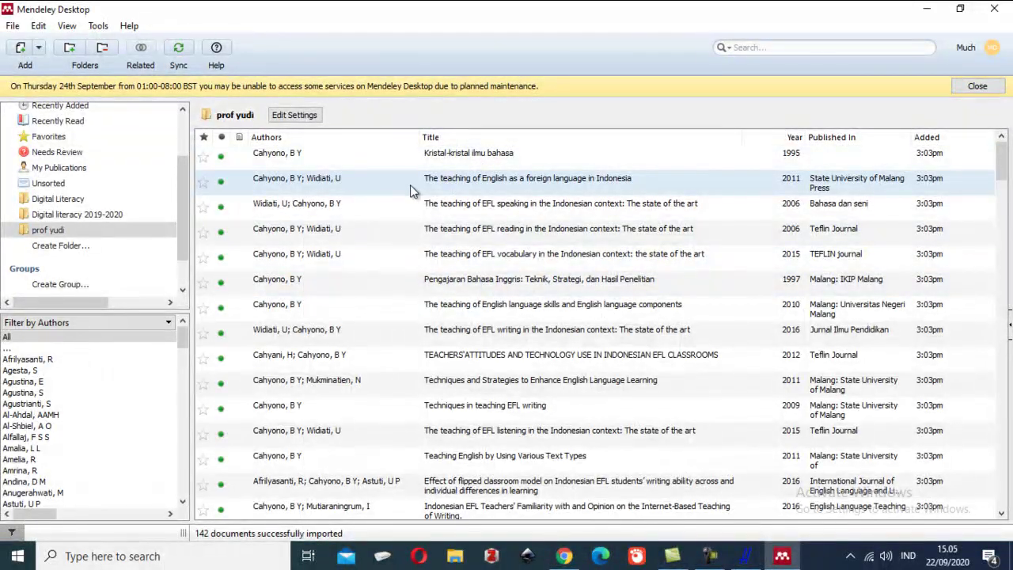
Dismiss the maintenance notice and examine the details of "The teaching of EFL reading in the Indonesian context: The state of the art"
{"action": "left_click", "coordinate": [391, 185]}
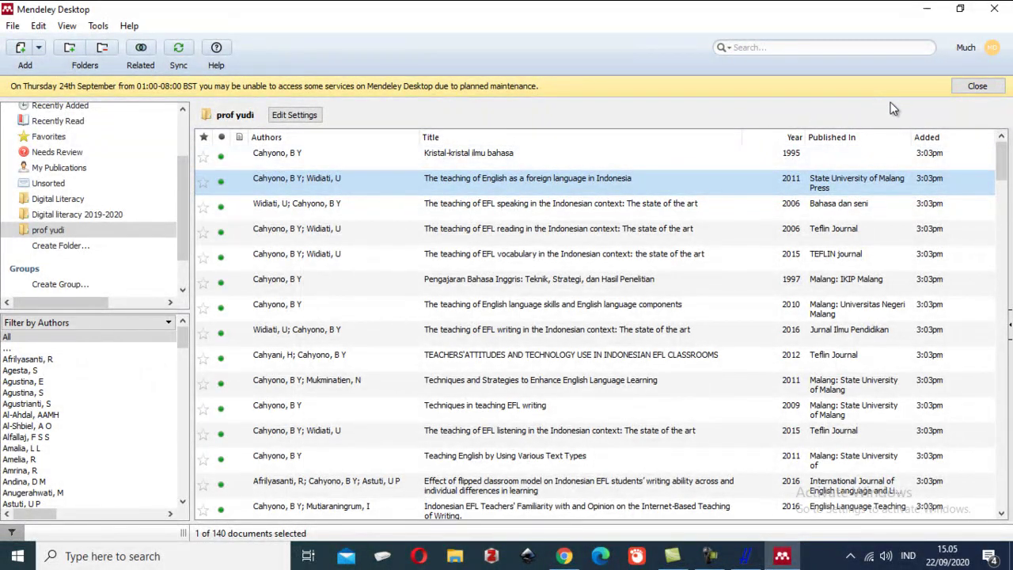
{"action": "left_click", "coordinate": [959, 86]}
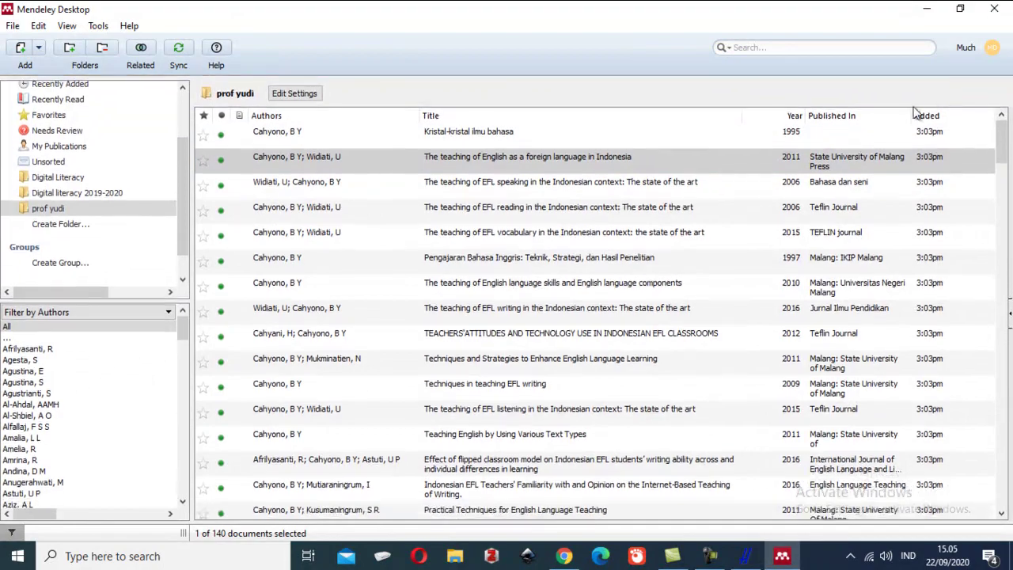
{"action": "left_click", "coordinate": [347, 211]}
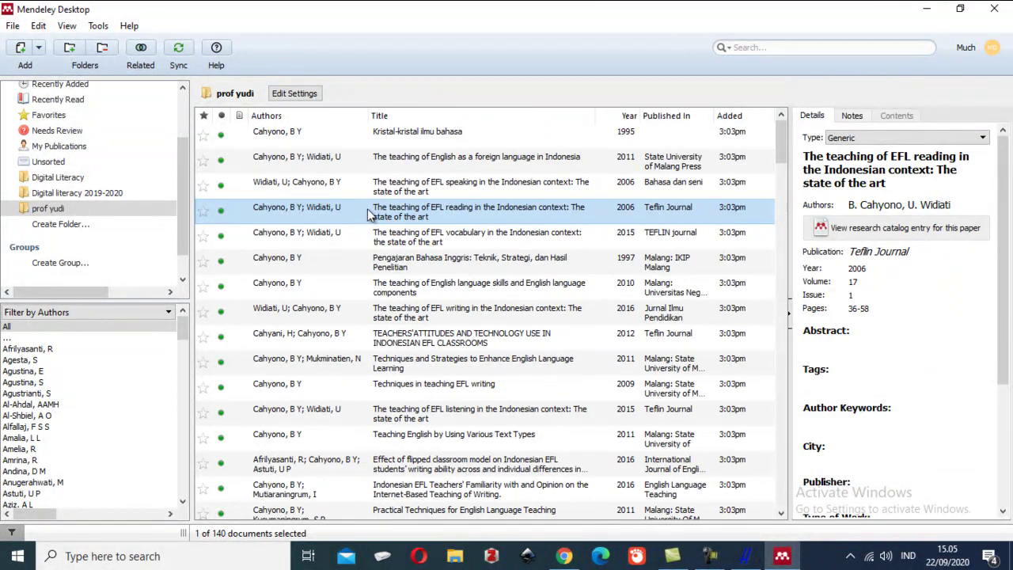
{"action": "scroll", "coordinate": [969, 241], "scroll_direction": "down", "scroll_amount": 3}
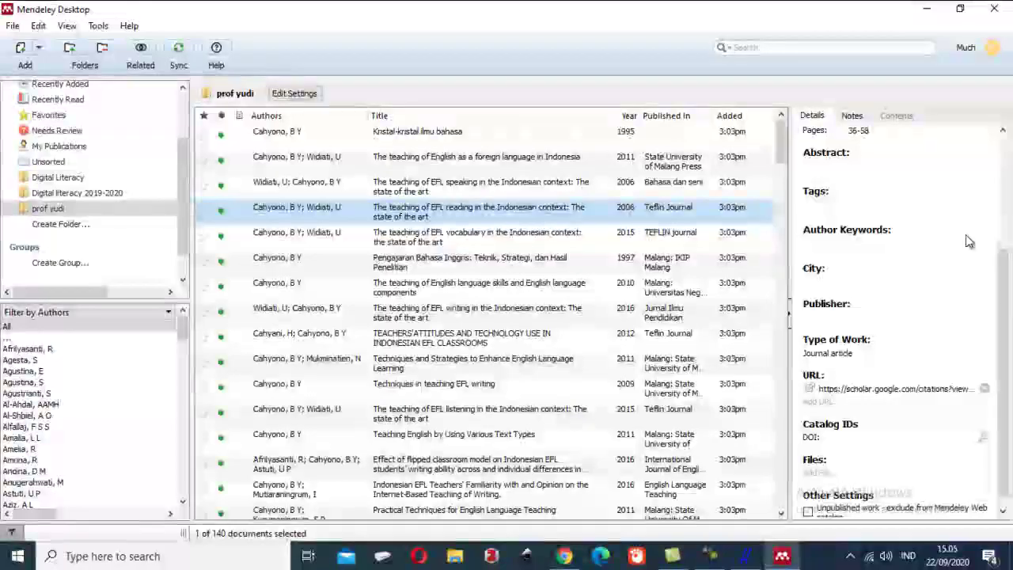
{"action": "scroll", "coordinate": [970, 241], "scroll_direction": "up", "scroll_amount": 3}
{"action": "scroll", "coordinate": [966, 241], "scroll_direction": "up", "scroll_amount": 1}
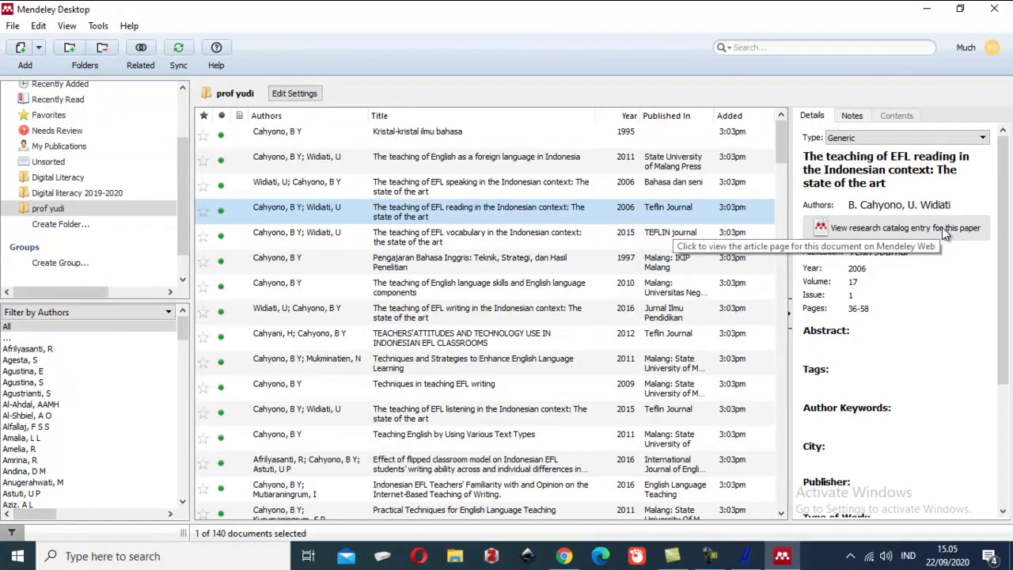
Open the research catalog entry for the EFL reading paper in the browser, and return to its details in Mendeley Desktop
{"action": "left_click", "coordinate": [942, 228]}
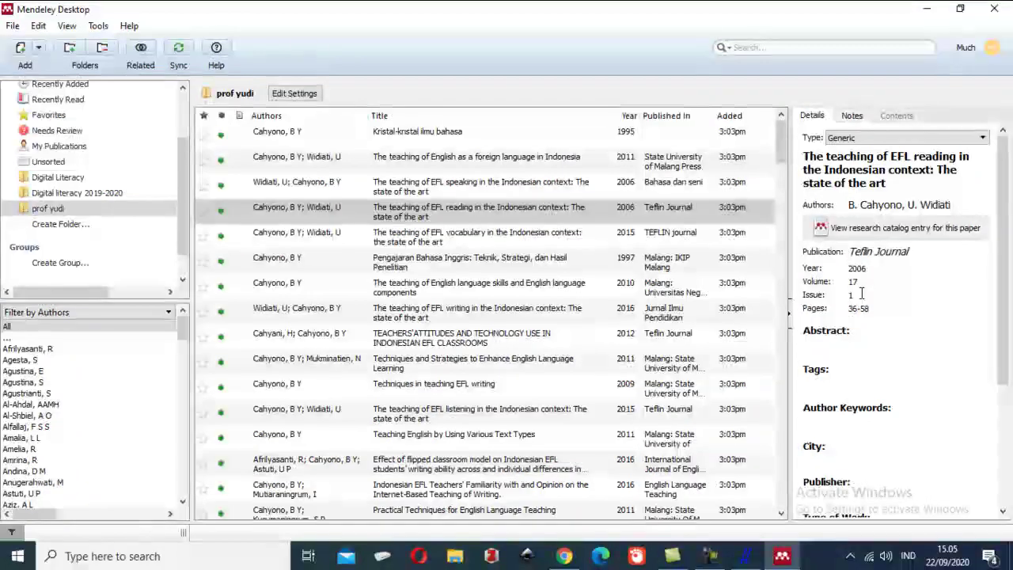
{"action": "scroll", "coordinate": [886, 278], "scroll_direction": "down", "scroll_amount": 3}
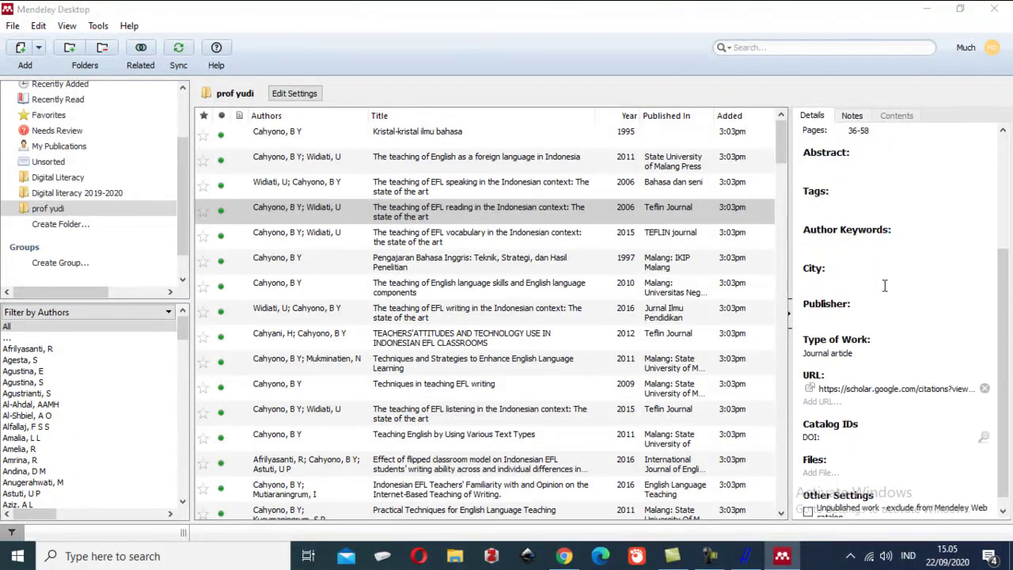
{"action": "left_click", "coordinate": [888, 298]}
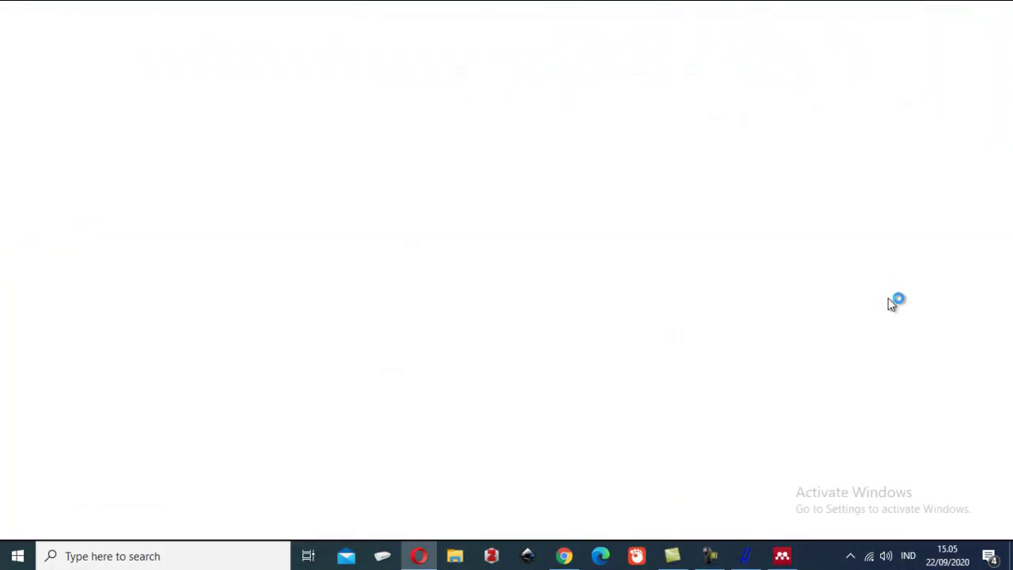
{"action": "left_click", "coordinate": [785, 558]}
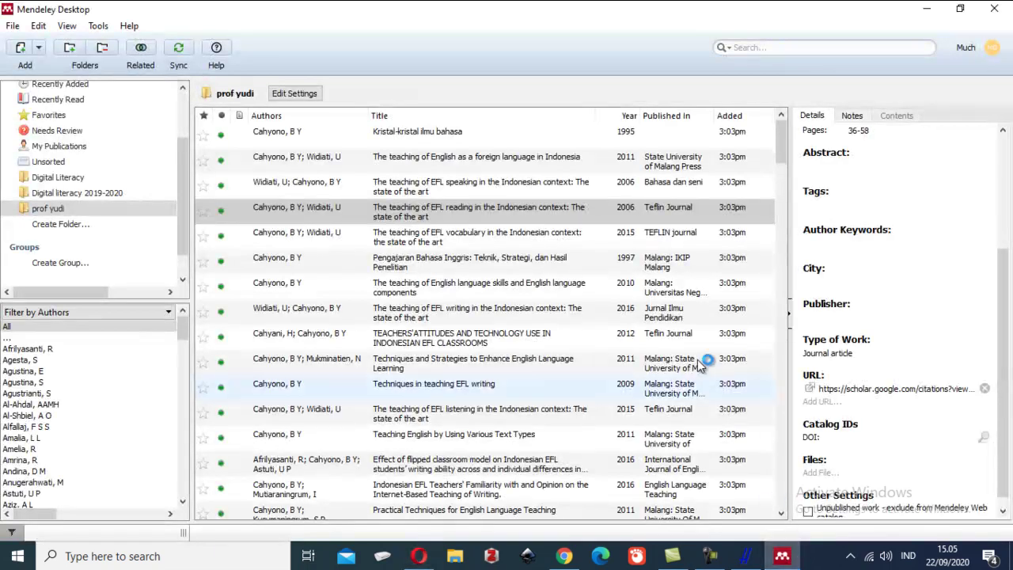
{"action": "scroll", "coordinate": [823, 275], "scroll_direction": "up", "scroll_amount": 3}
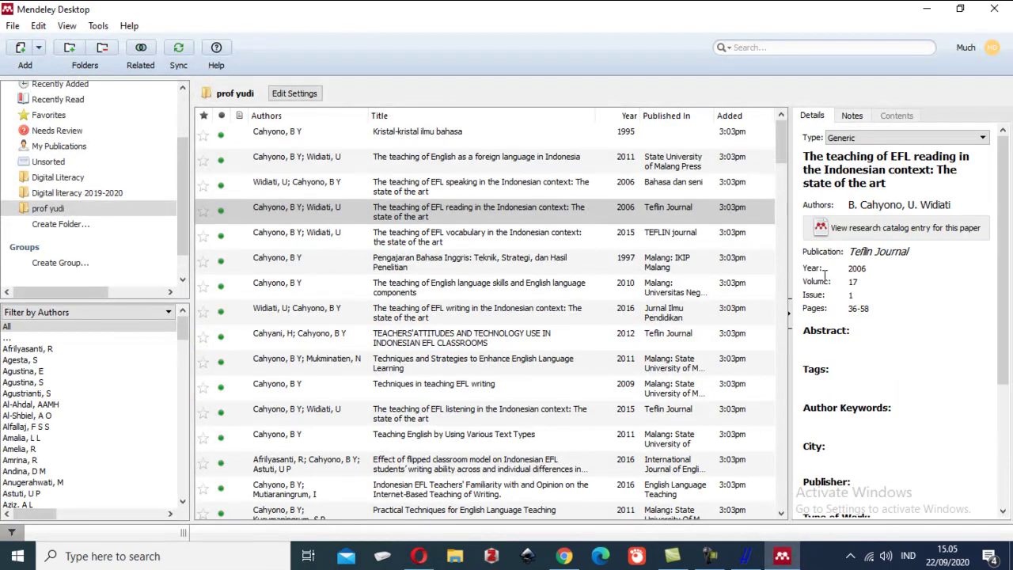
Look through the publication list in the professor's folder from the first entry to the last
{"action": "scroll", "coordinate": [467, 231], "scroll_direction": "down", "scroll_amount": 10}
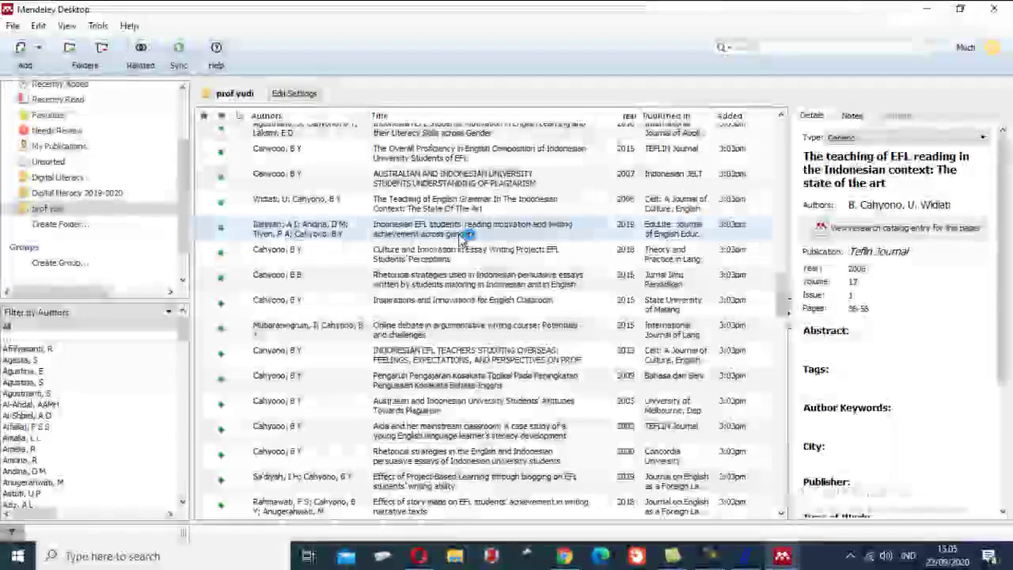
{"action": "scroll", "coordinate": [466, 236], "scroll_direction": "down", "scroll_amount": 10}
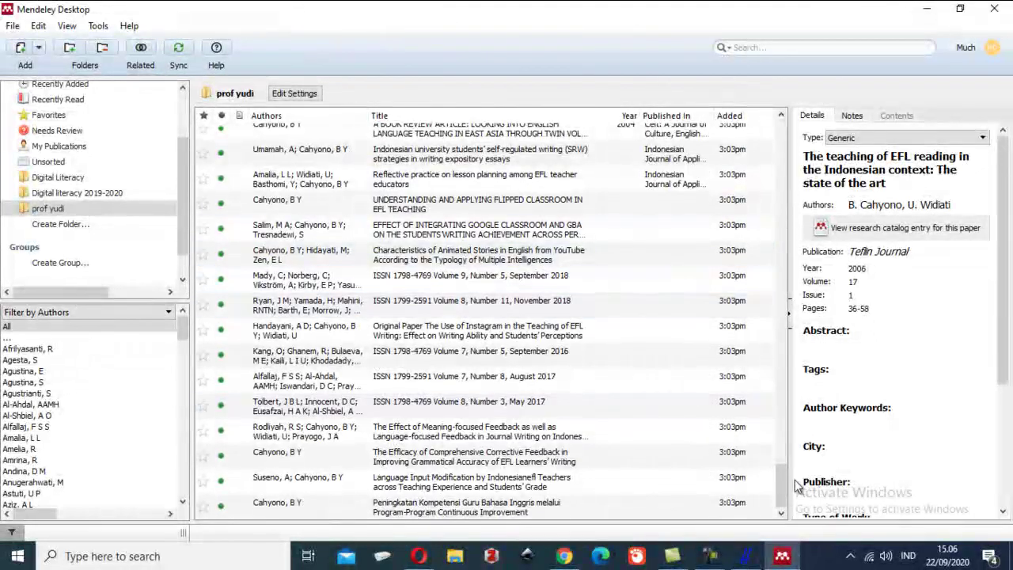
{"action": "scroll", "coordinate": [776, 467], "scroll_direction": "up", "scroll_amount": 8}
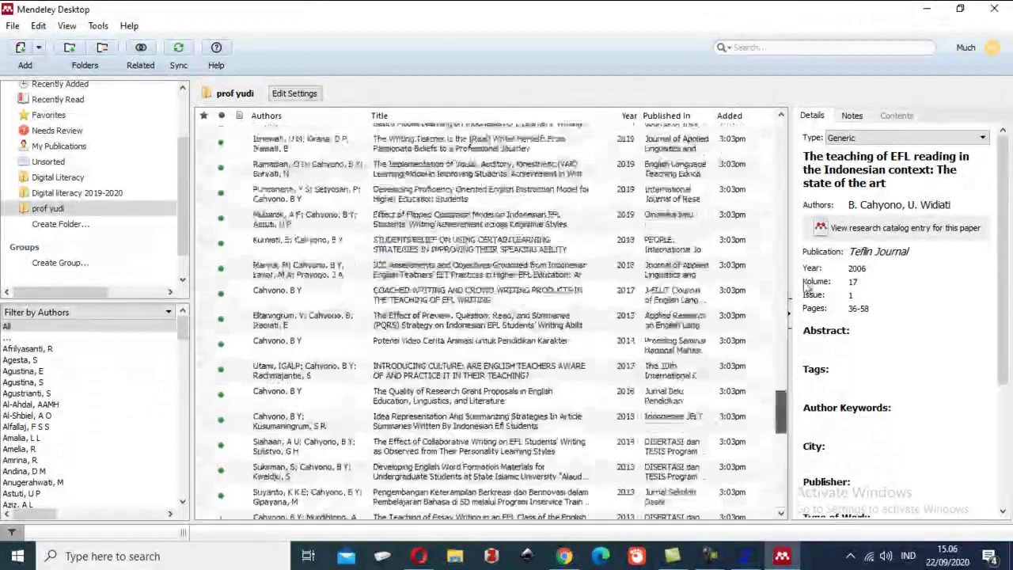
{"action": "scroll", "coordinate": [805, 287], "scroll_direction": "up", "scroll_amount": 10}
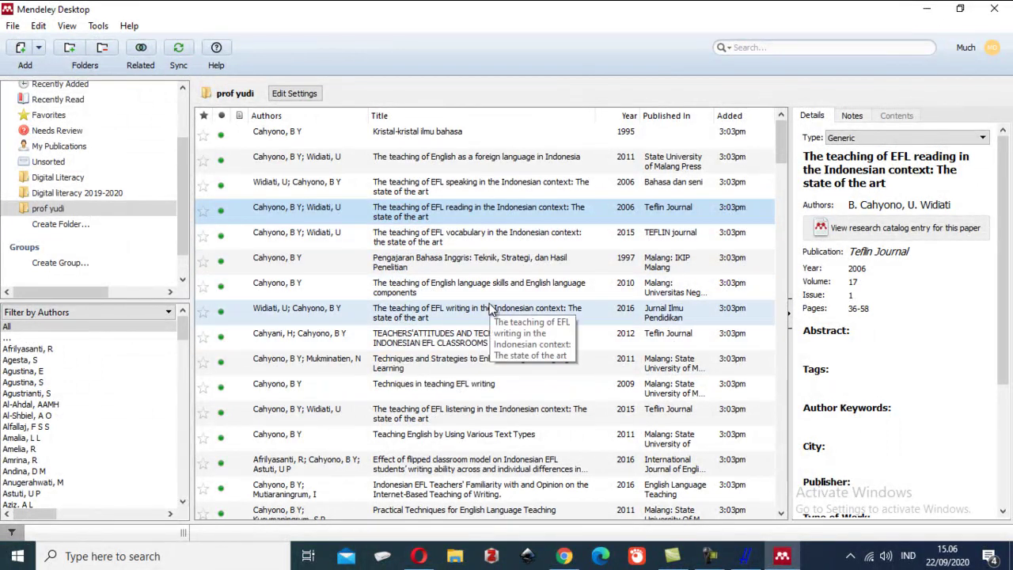
{"action": "scroll", "coordinate": [496, 291], "scroll_direction": "down", "scroll_amount": 3}
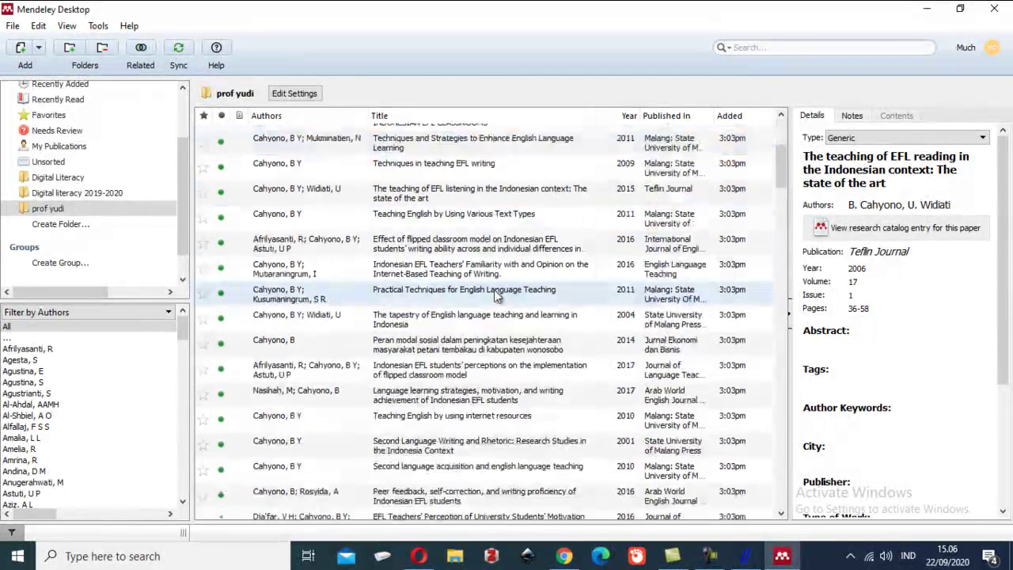
{"action": "scroll", "coordinate": [496, 293], "scroll_direction": "down", "scroll_amount": 6}
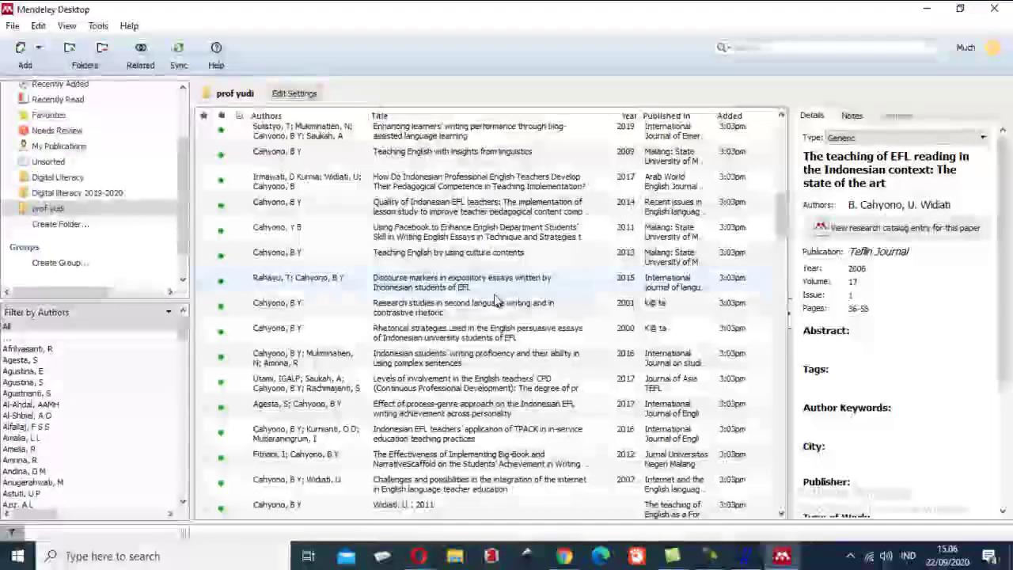
Show the details of "Levels of involvement in the English teachers' CPD" and review the folder's full list of references again
{"action": "left_click", "coordinate": [497, 394]}
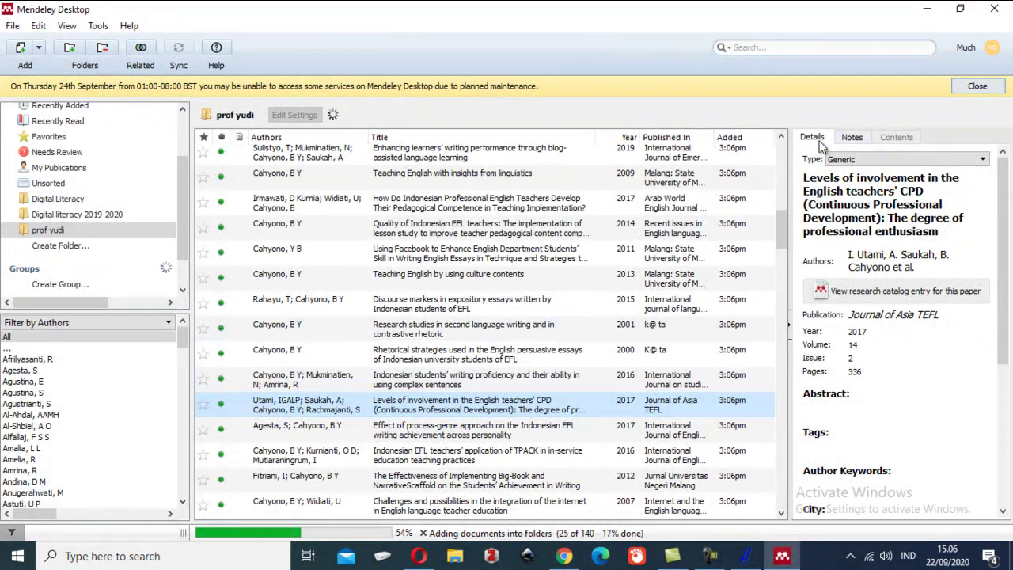
{"action": "scroll", "coordinate": [768, 285], "scroll_direction": "down", "scroll_amount": 3}
{"action": "scroll", "coordinate": [768, 285], "scroll_direction": "down", "scroll_amount": 10}
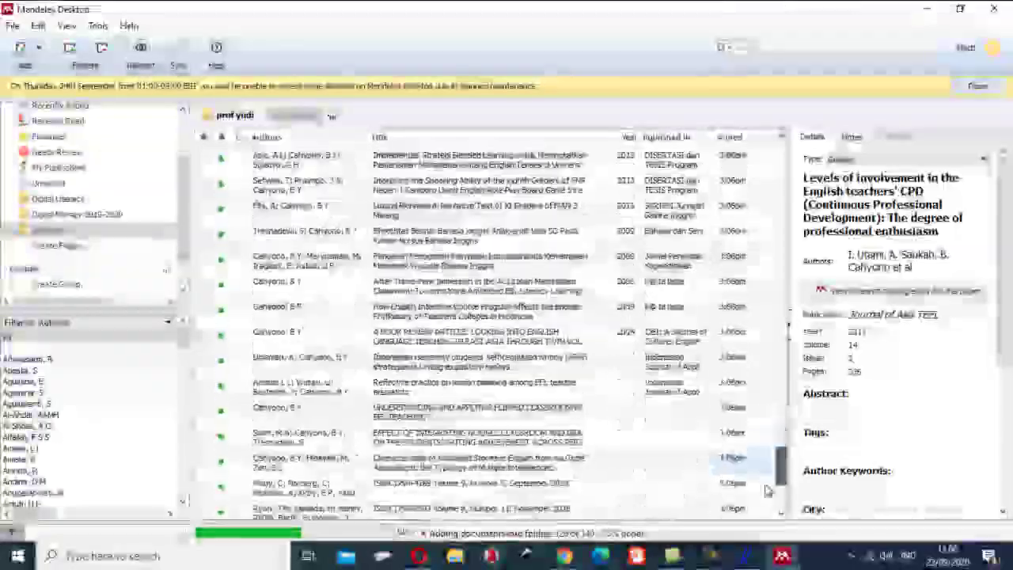
{"action": "left_click_drag", "start_coordinate": [766, 509], "coordinate": [780, 150]}
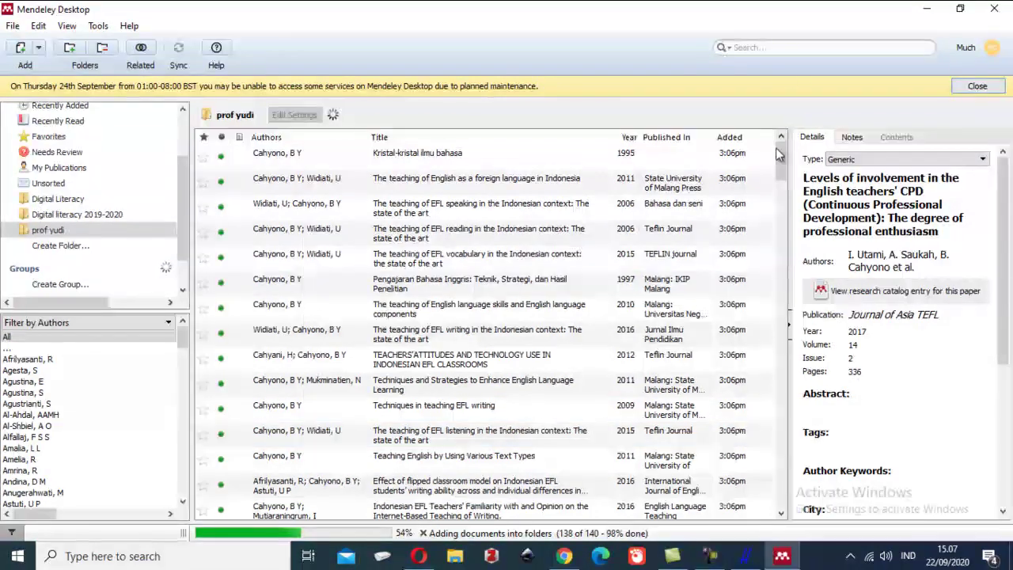
{"action": "left_click_drag", "start_coordinate": [785, 169], "coordinate": [782, 143]}
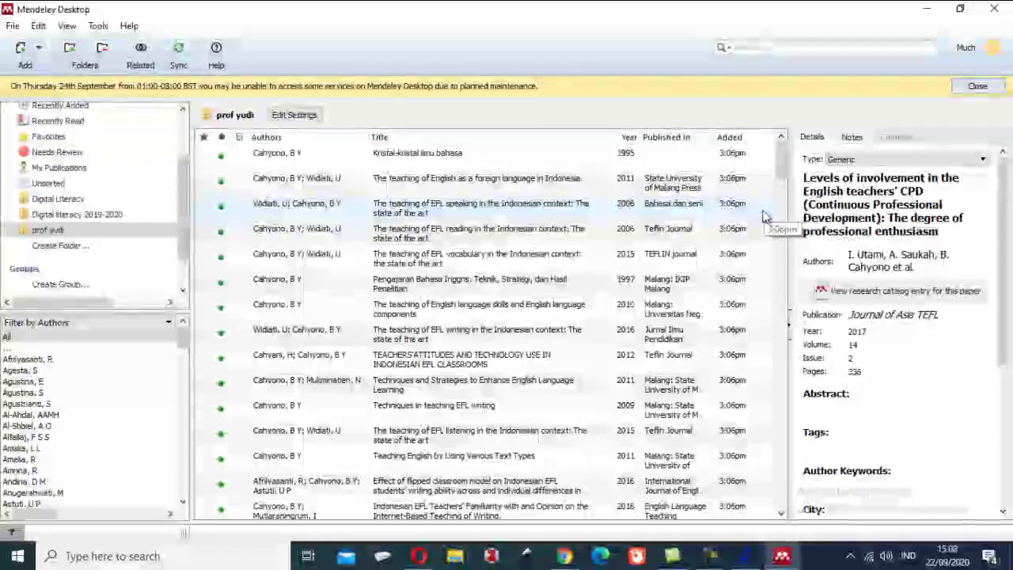
{"action": "left_click_drag", "start_coordinate": [780, 163], "coordinate": [755, 522]}
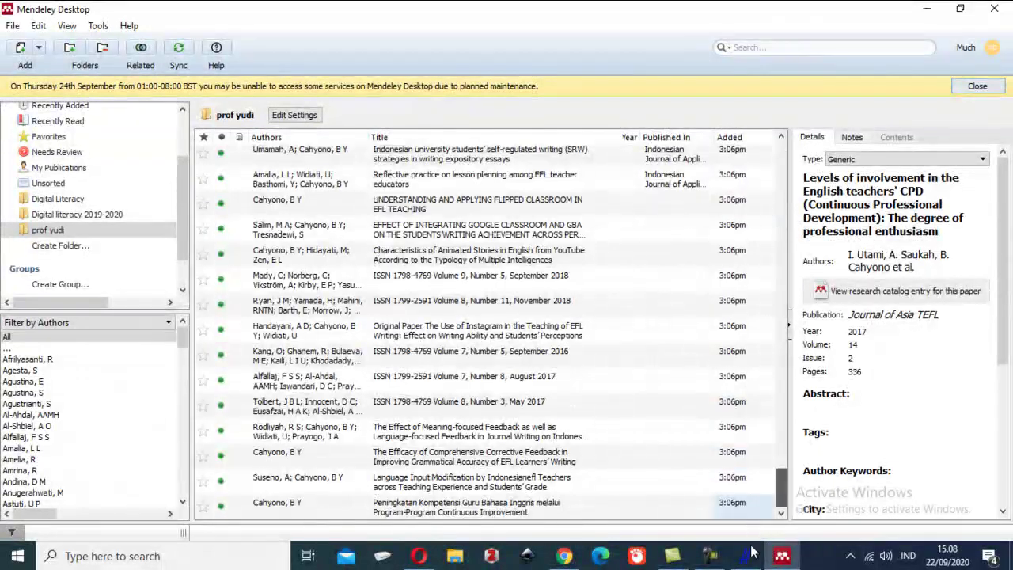
{"action": "left_click_drag", "start_coordinate": [780, 486], "coordinate": [807, 136]}
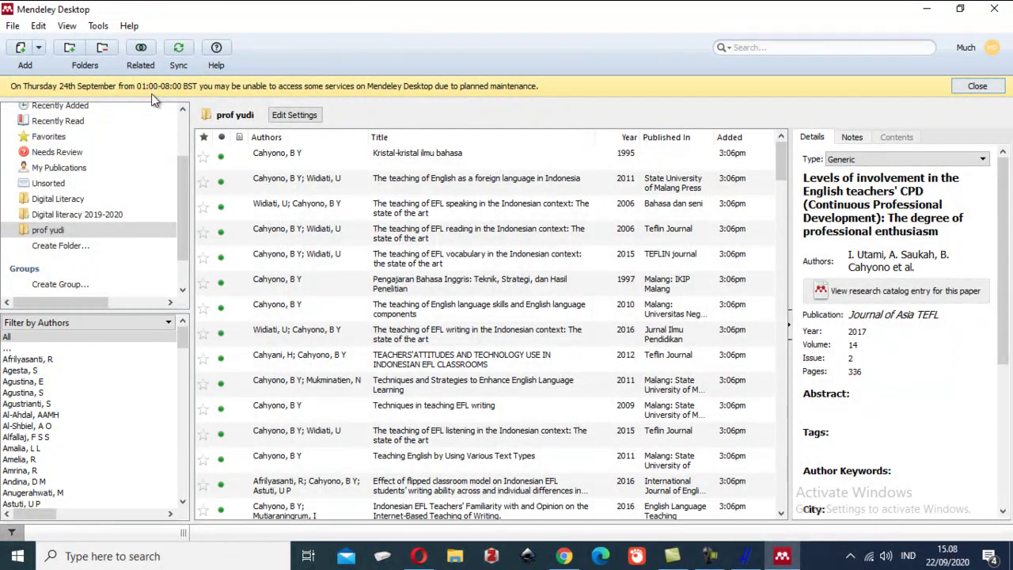
{"action": "scroll", "coordinate": [724, 209], "scroll_direction": "down", "scroll_amount": 10}
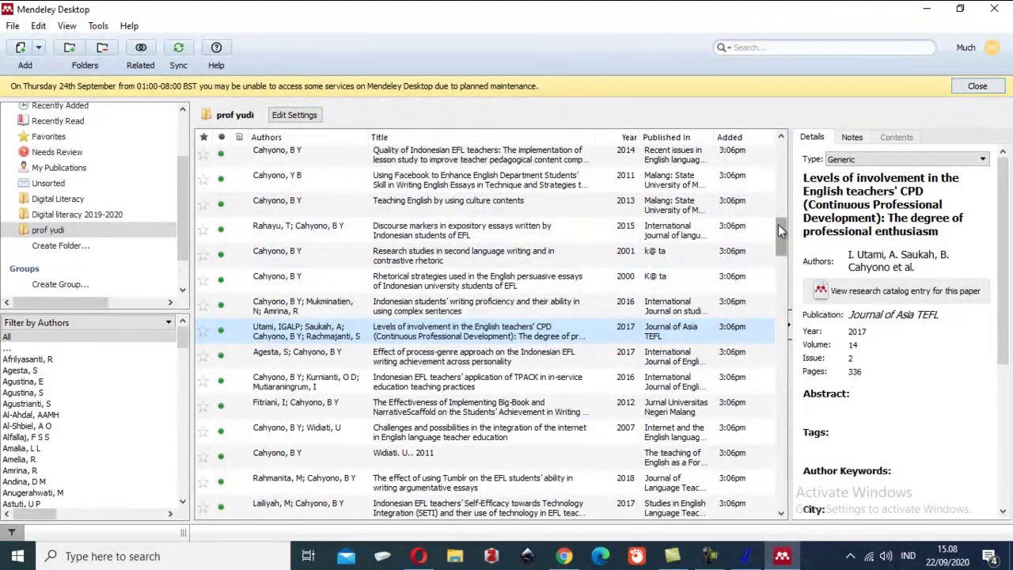
{"action": "left_click_drag", "start_coordinate": [778, 224], "coordinate": [728, 535]}
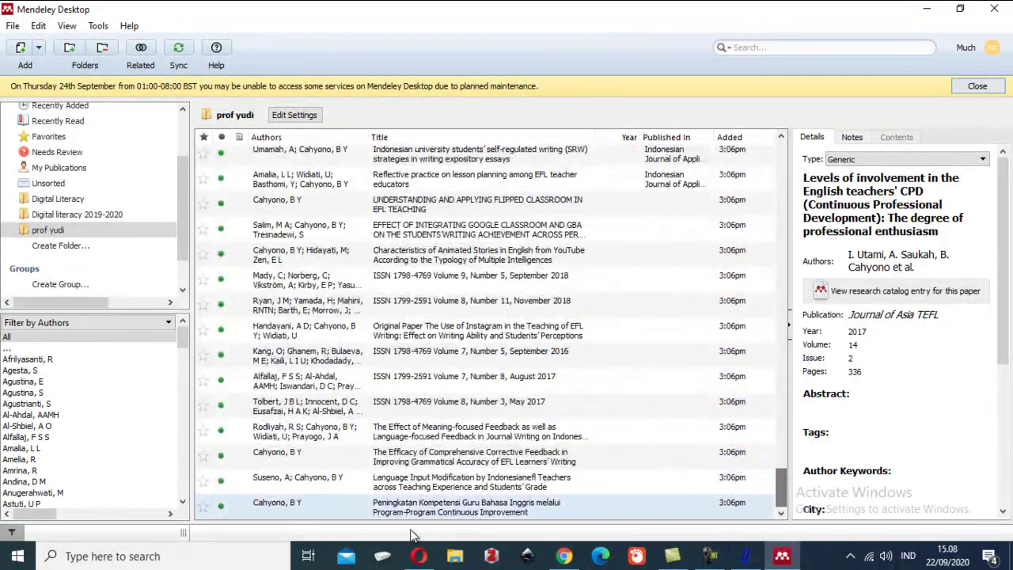
Dismiss the maintenance notice and compare the details of "Kristal-kristal ilmu bahasa" and "The teaching of English as a foreign language in Indonesia"
{"action": "scroll", "coordinate": [640, 350], "scroll_direction": "up", "scroll_amount": 10}
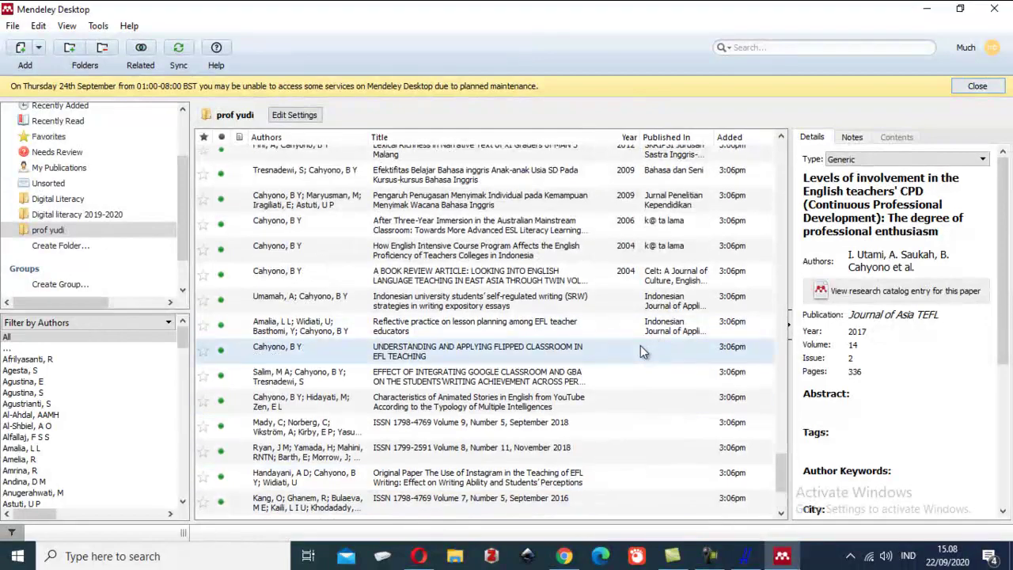
{"action": "left_click", "coordinate": [997, 89]}
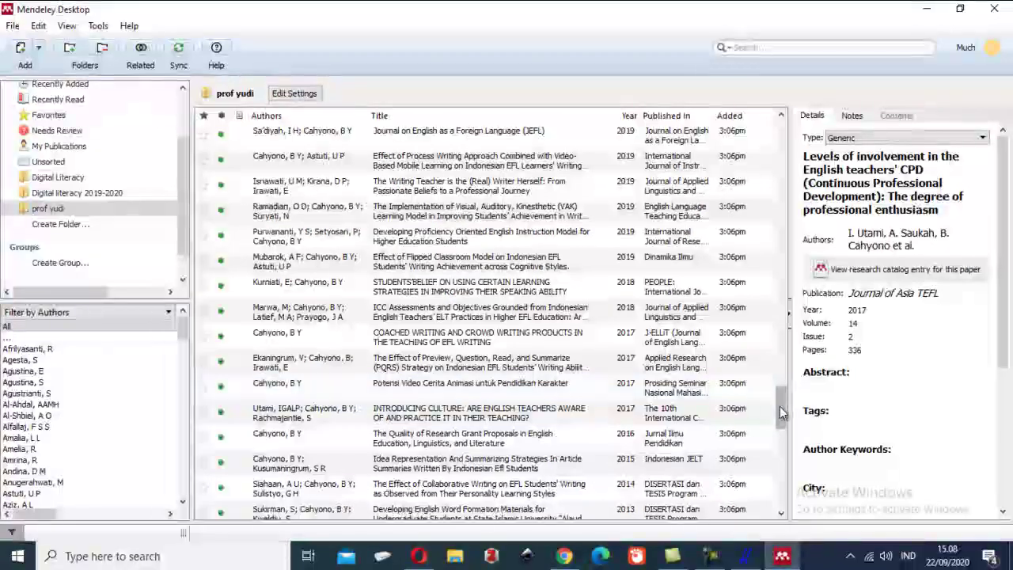
{"action": "left_click_drag", "start_coordinate": [780, 406], "coordinate": [819, 119]}
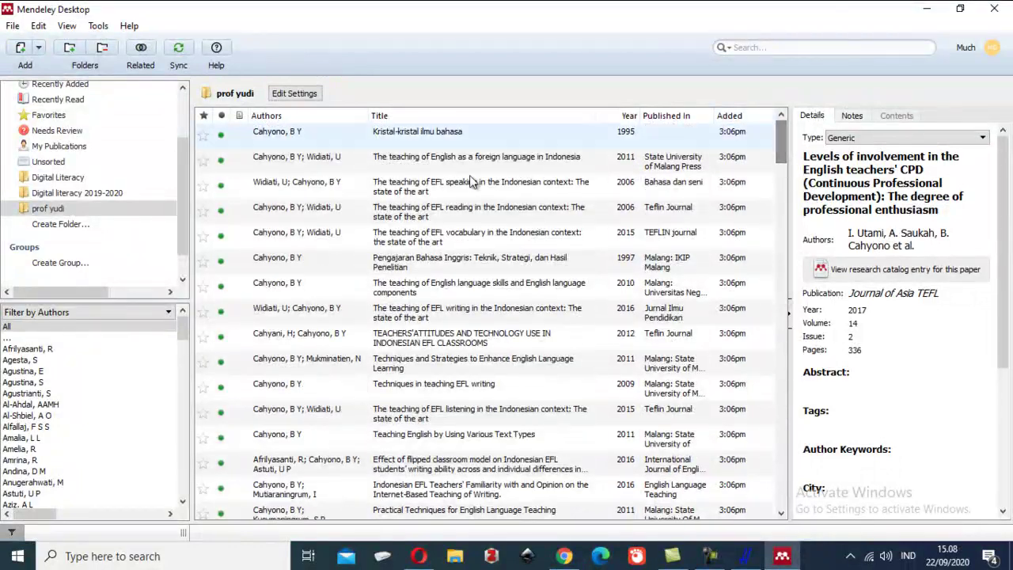
{"action": "left_click", "coordinate": [364, 136]}
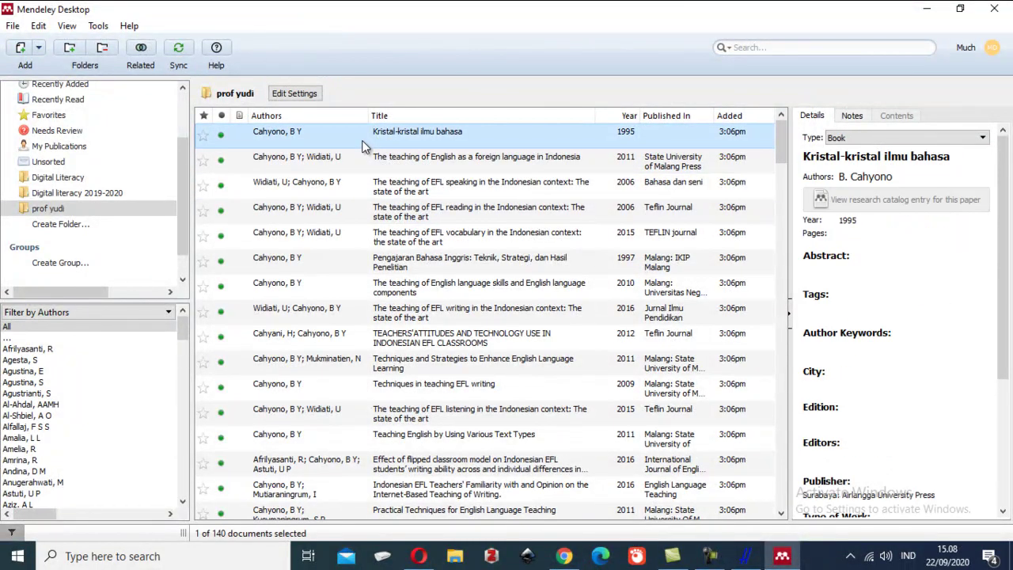
{"action": "left_click", "coordinate": [366, 157]}
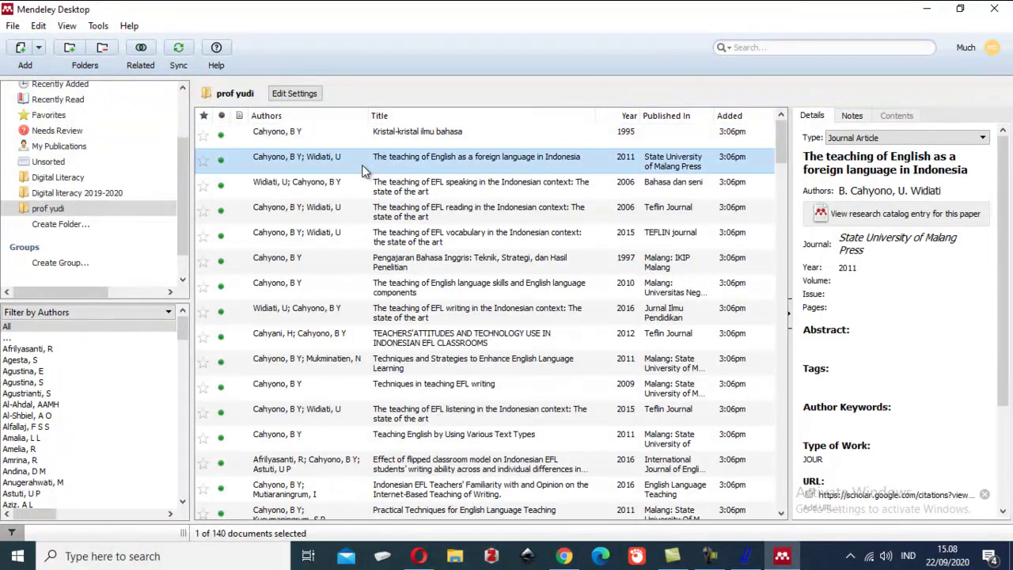
{"action": "left_click", "coordinate": [371, 136]}
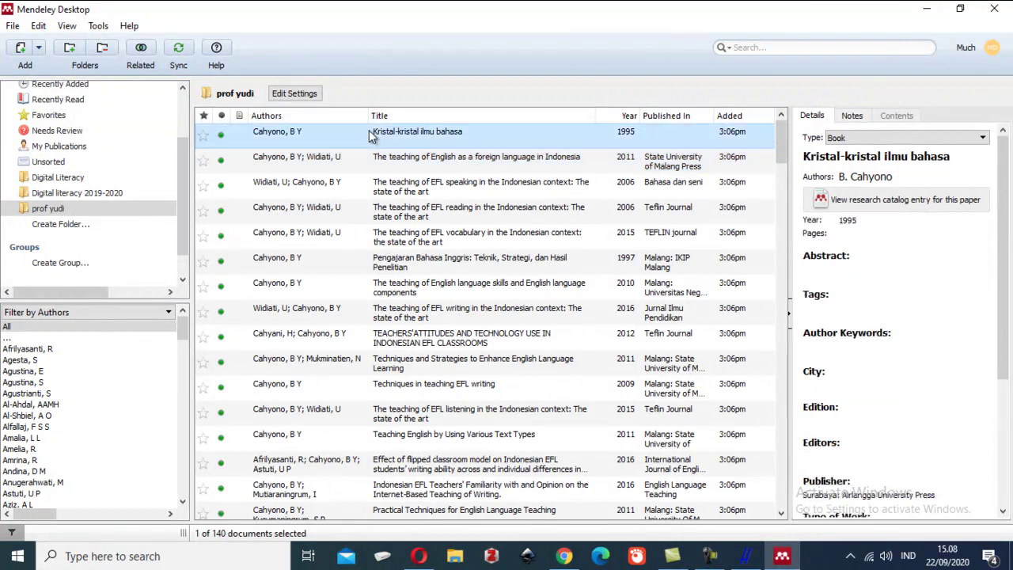
{"action": "left_click", "coordinate": [372, 156]}
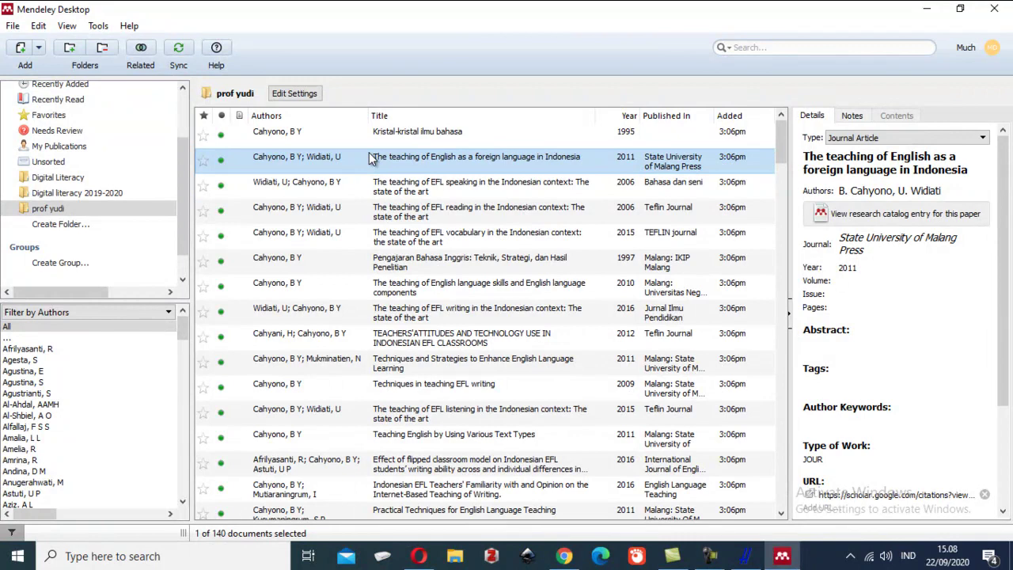
View in turn the details of the EFL speaking, reading and vocabulary papers and "Pengajaran Bahasa Inggris: Teknik, Strategi, dan Hasil Penelitian"
{"action": "left_click", "coordinate": [374, 194]}
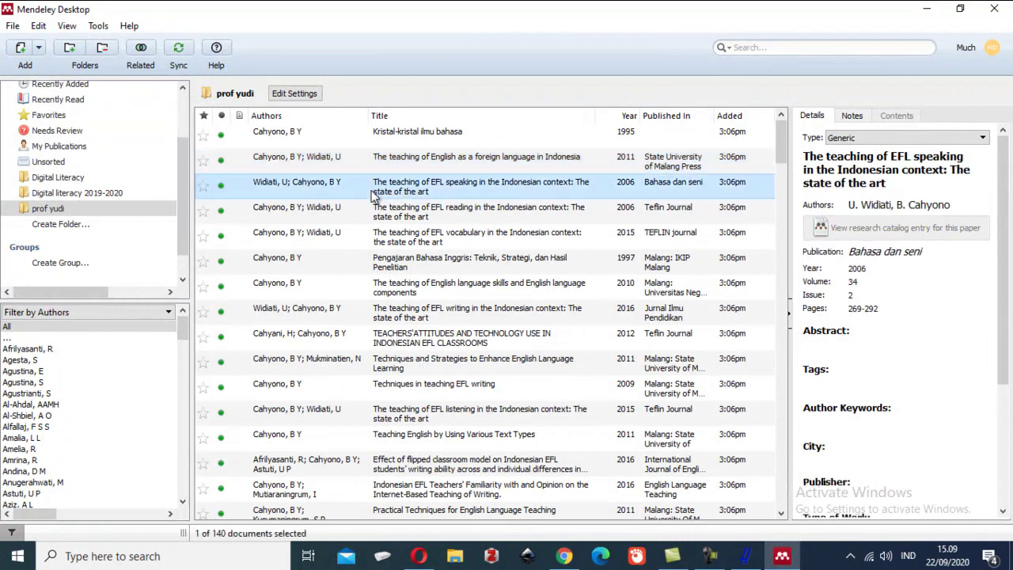
{"action": "left_click", "coordinate": [375, 222]}
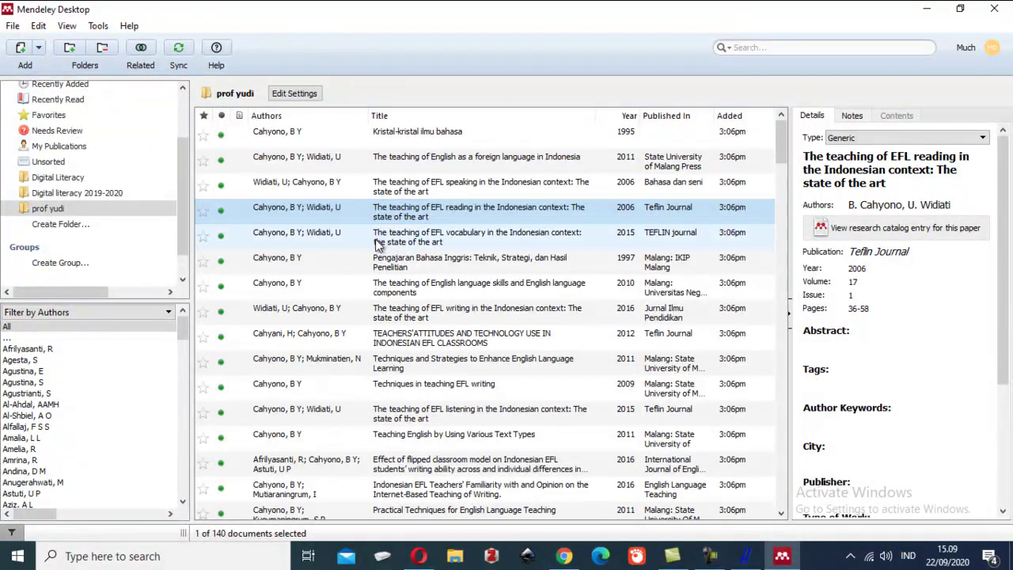
{"action": "left_click", "coordinate": [378, 239]}
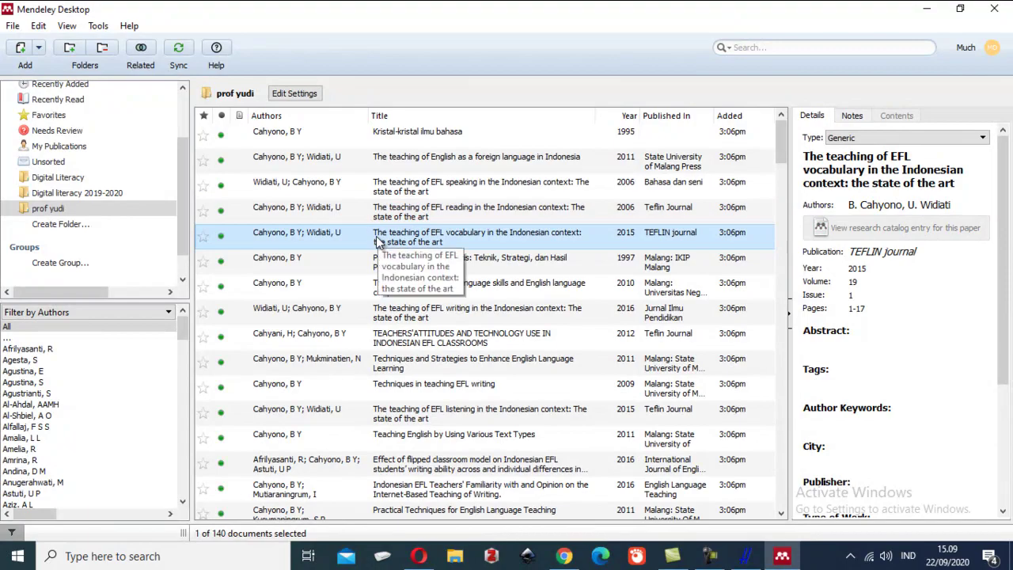
{"action": "left_click", "coordinate": [380, 261]}
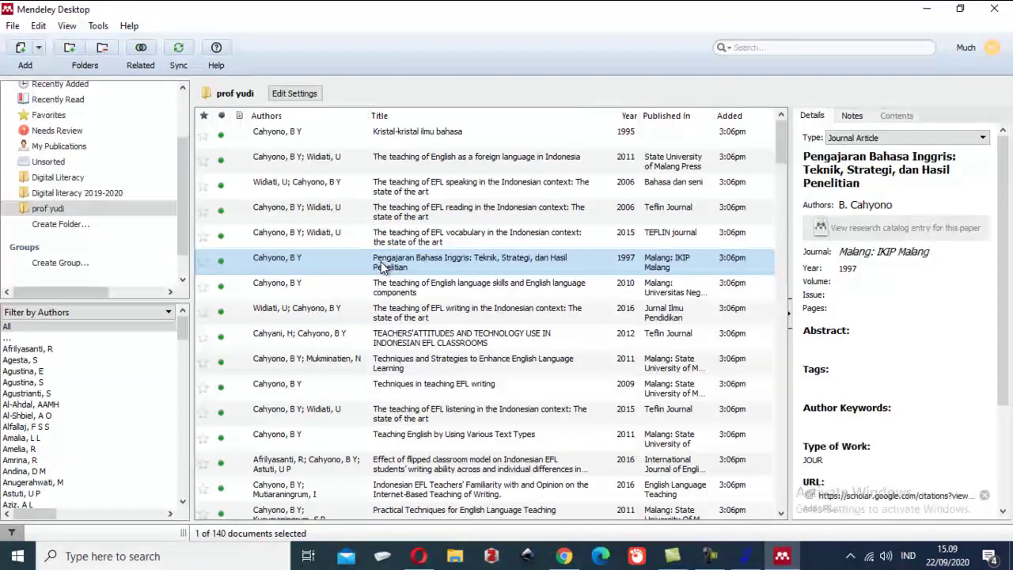
Browse the folder's publications down to the last entry and synchronize the library
{"action": "scroll", "coordinate": [382, 269], "scroll_direction": "down", "scroll_amount": 2}
{"action": "scroll", "coordinate": [382, 269], "scroll_direction": "down", "scroll_amount": 15}
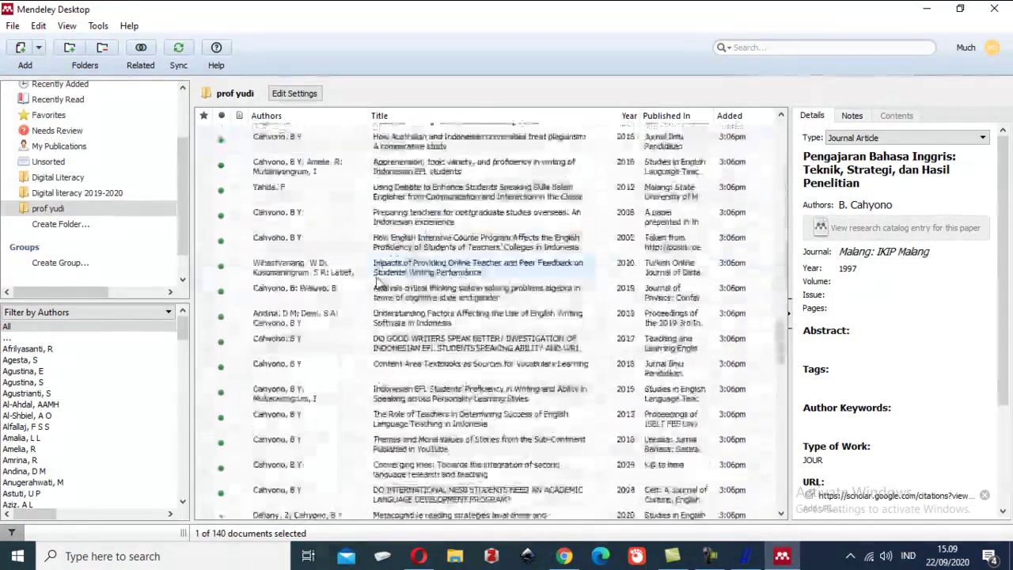
{"action": "scroll", "coordinate": [378, 278], "scroll_direction": "down", "scroll_amount": 5}
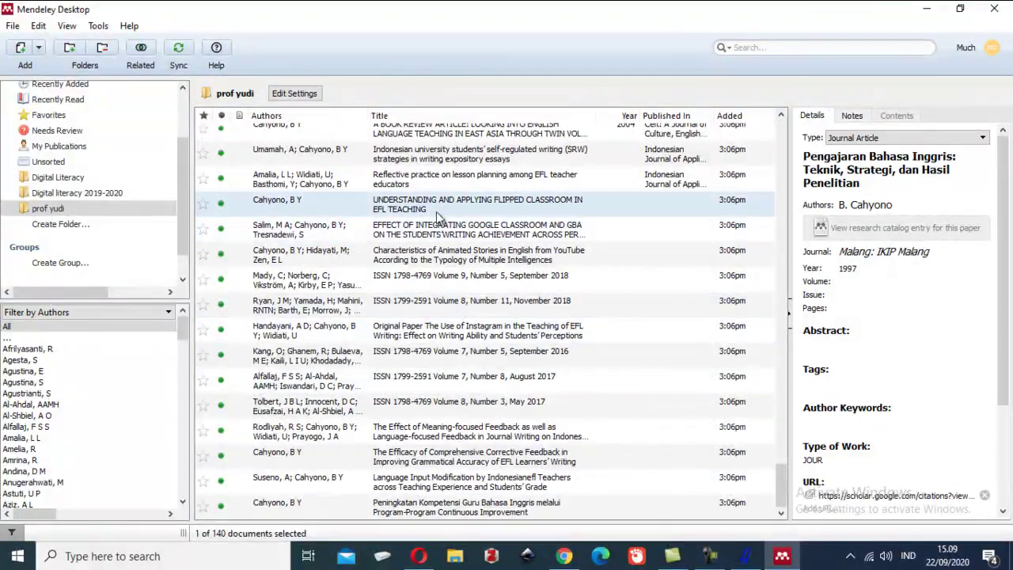
{"action": "left_click", "coordinate": [178, 49]}
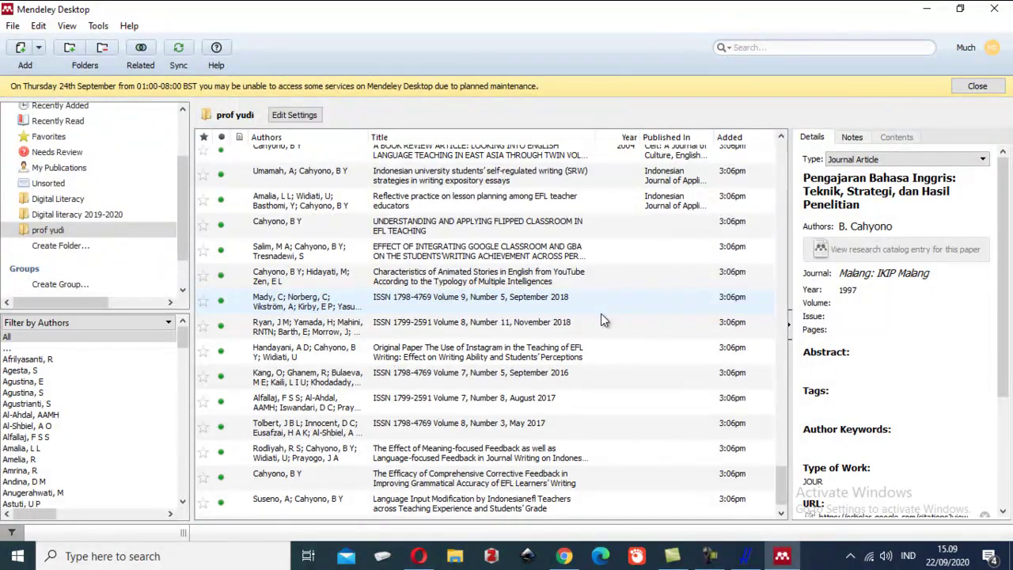
{"action": "scroll", "coordinate": [602, 319], "scroll_direction": "down", "scroll_amount": 1}
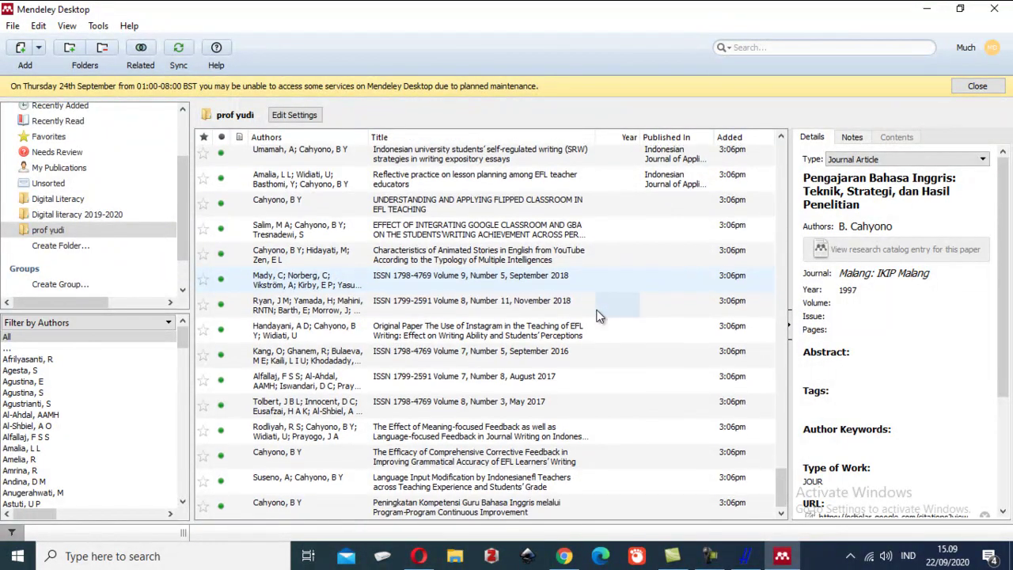
Show the details of "Effect of Process Writing Approach Combined with Video-Based Mobile Learning" and close the browser window holding the EFL listening catalog page
{"action": "scroll", "coordinate": [599, 315], "scroll_direction": "up", "scroll_amount": 15}
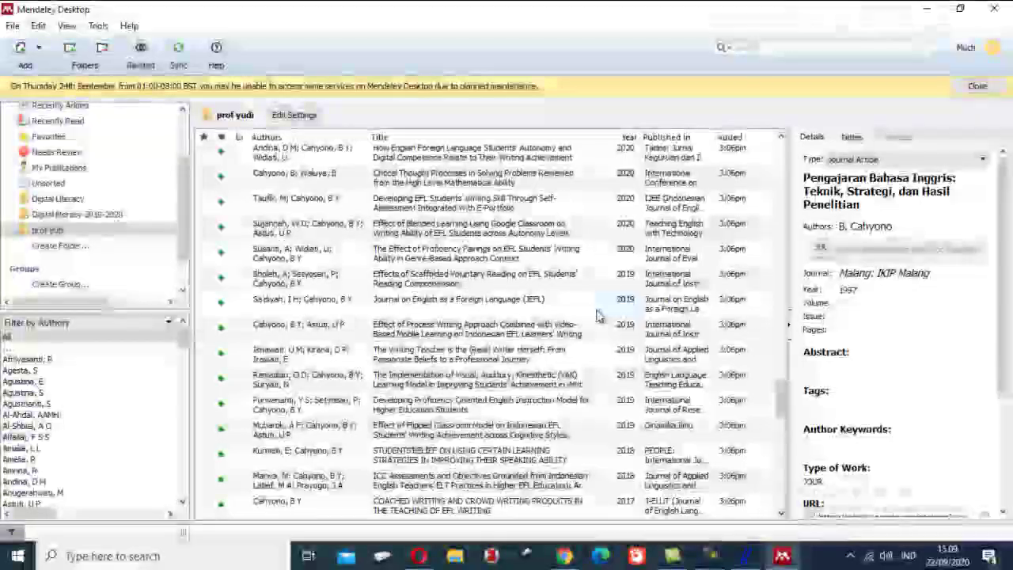
{"action": "scroll", "coordinate": [597, 315], "scroll_direction": "down", "scroll_amount": 3}
{"action": "left_click", "coordinate": [520, 255]}
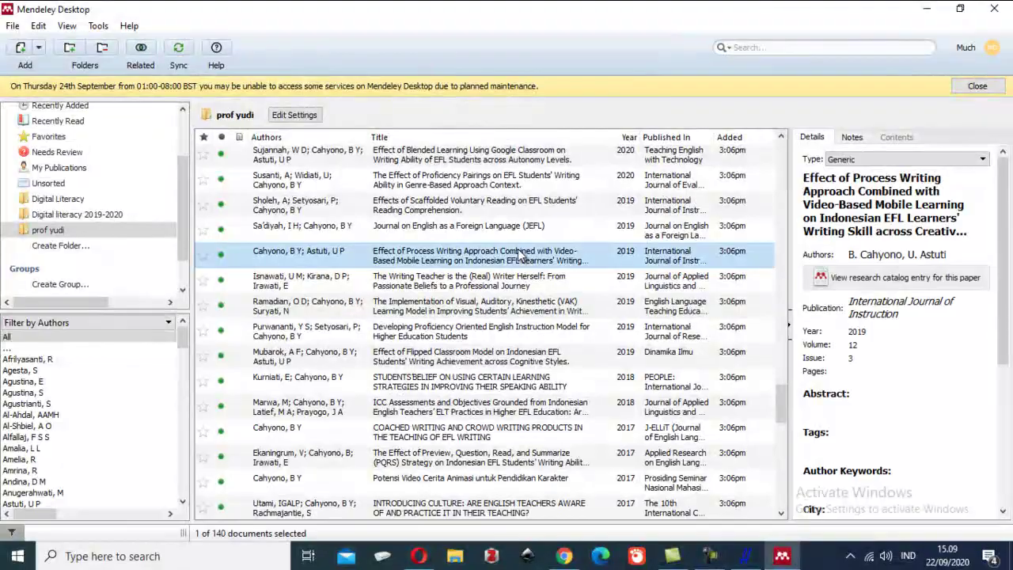
{"action": "left_click", "coordinate": [428, 555]}
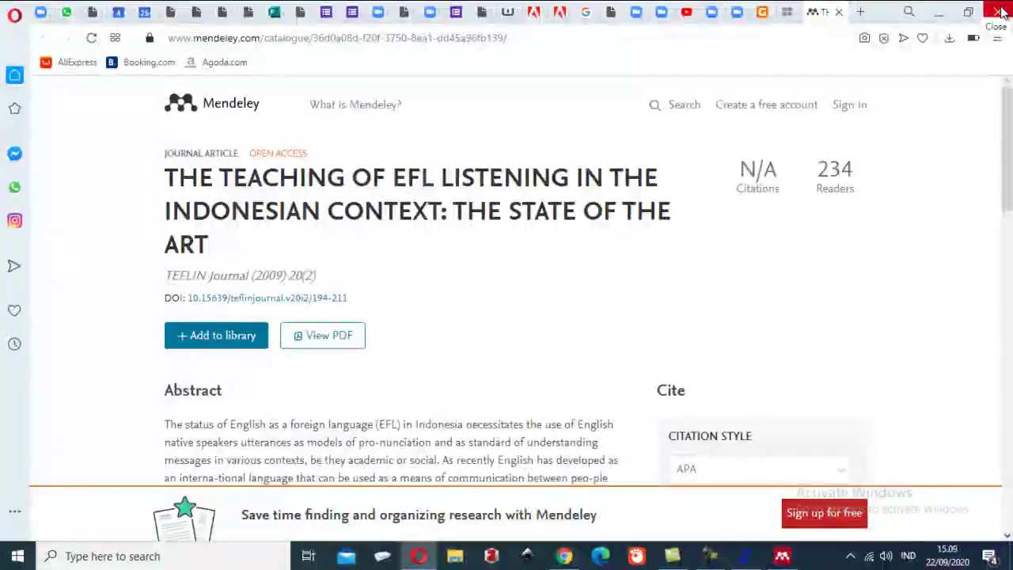
{"action": "left_click", "coordinate": [998, 11]}
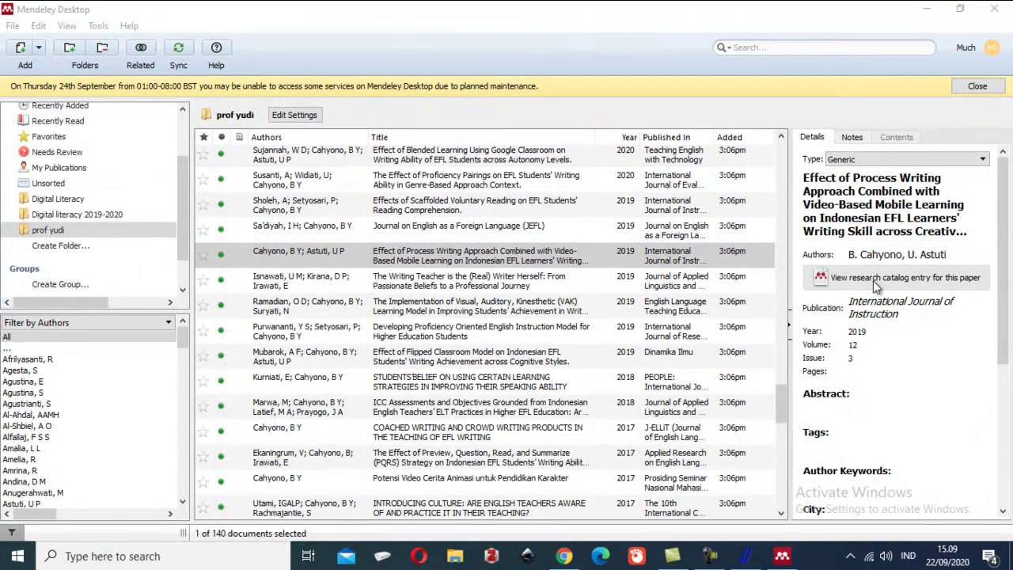
Open the research catalog entry for "The Writing Teacher is the (Real) Writer Herself" in the browser and return to Mendeley Desktop
{"action": "left_click", "coordinate": [500, 288]}
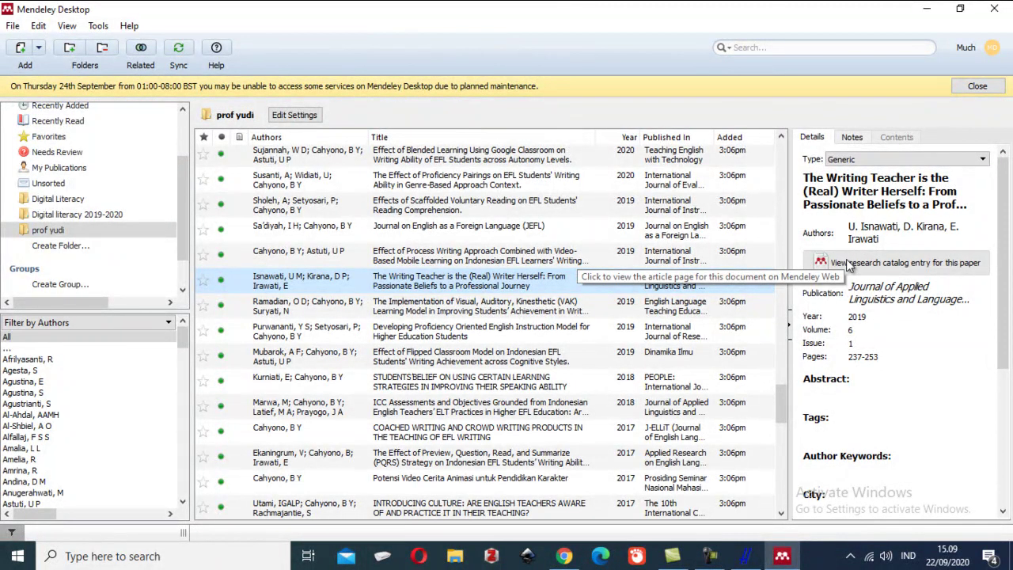
{"action": "left_click", "coordinate": [848, 265]}
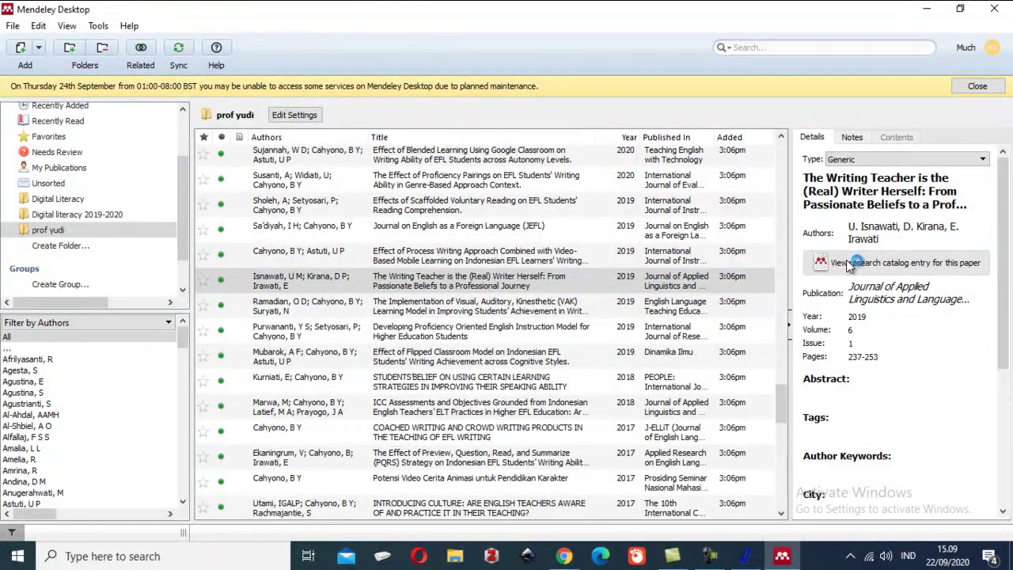
{"action": "right_click", "coordinate": [849, 265]}
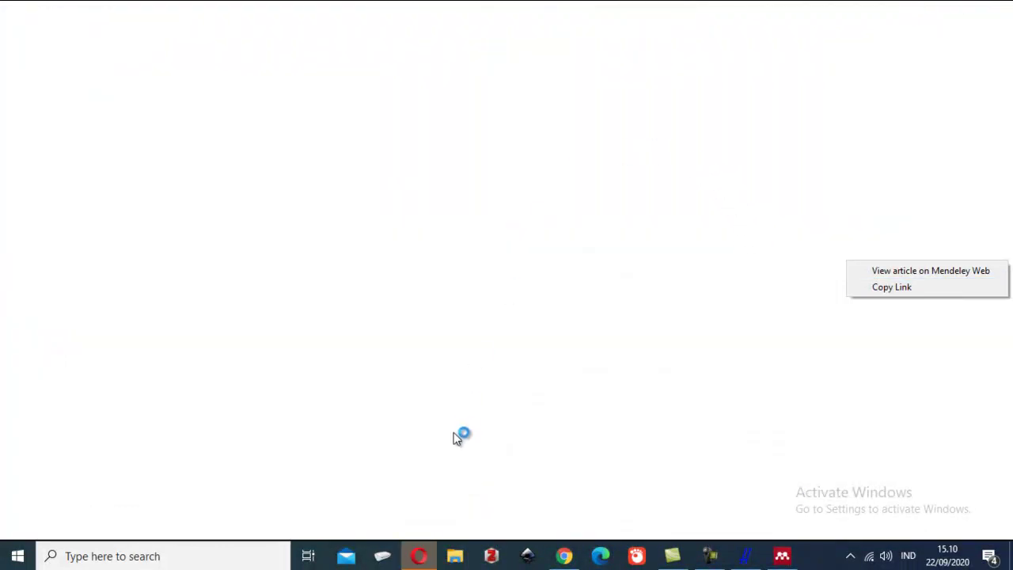
{"action": "mouse_move", "coordinate": [428, 557]}
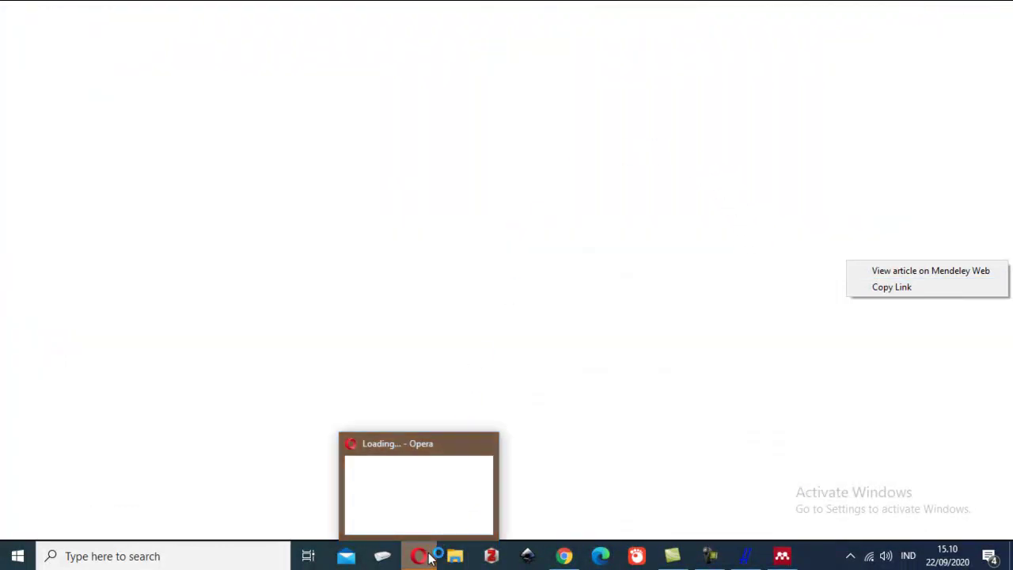
{"action": "left_click", "coordinate": [786, 559]}
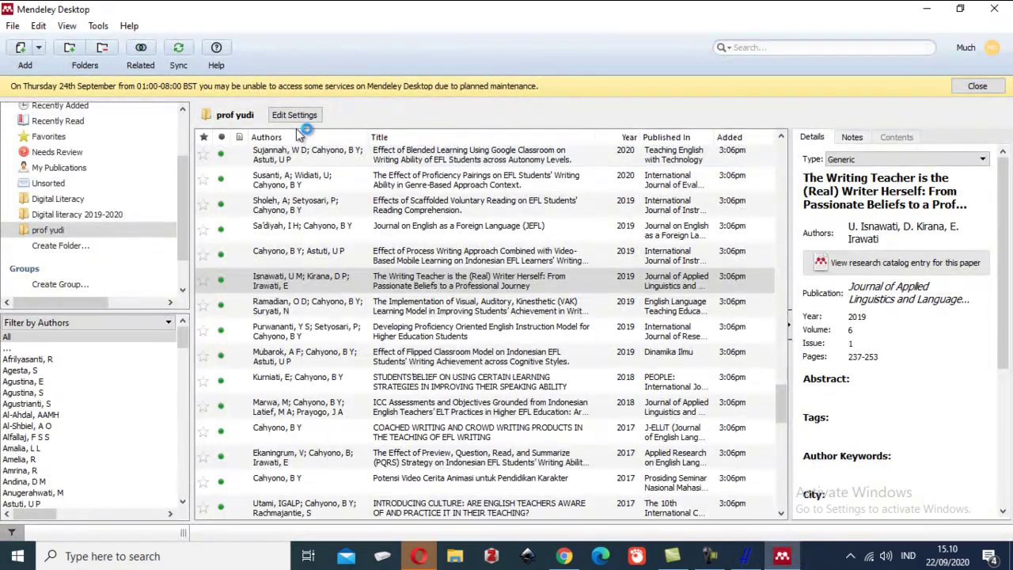
Examine the details of the Google Classroom blended learning, process writing approach and scaffolded voluntary reading papers
{"action": "left_click", "coordinate": [288, 156]}
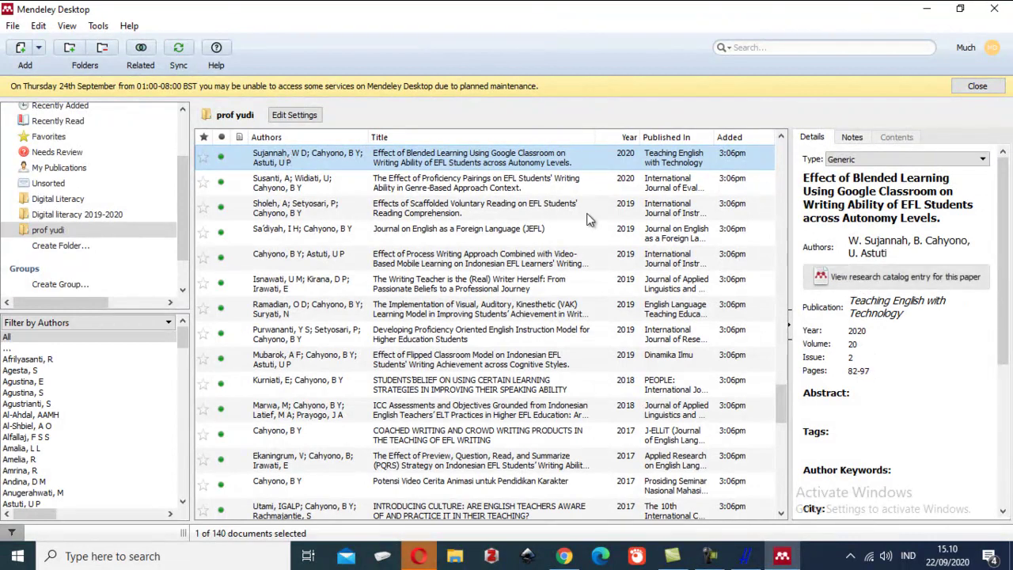
{"action": "scroll", "coordinate": [795, 268], "scroll_direction": "down", "scroll_amount": 5}
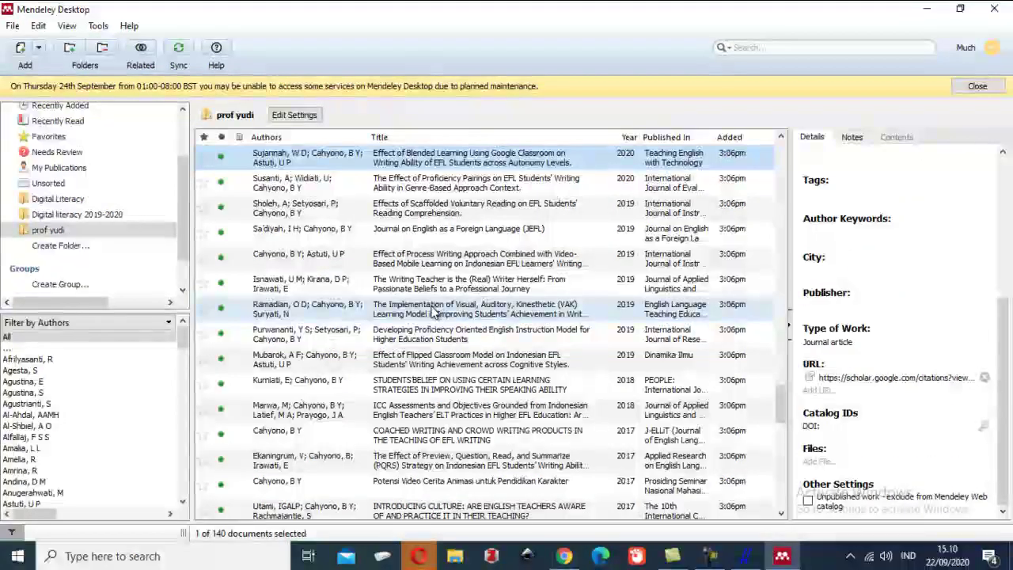
{"action": "left_click", "coordinate": [425, 267]}
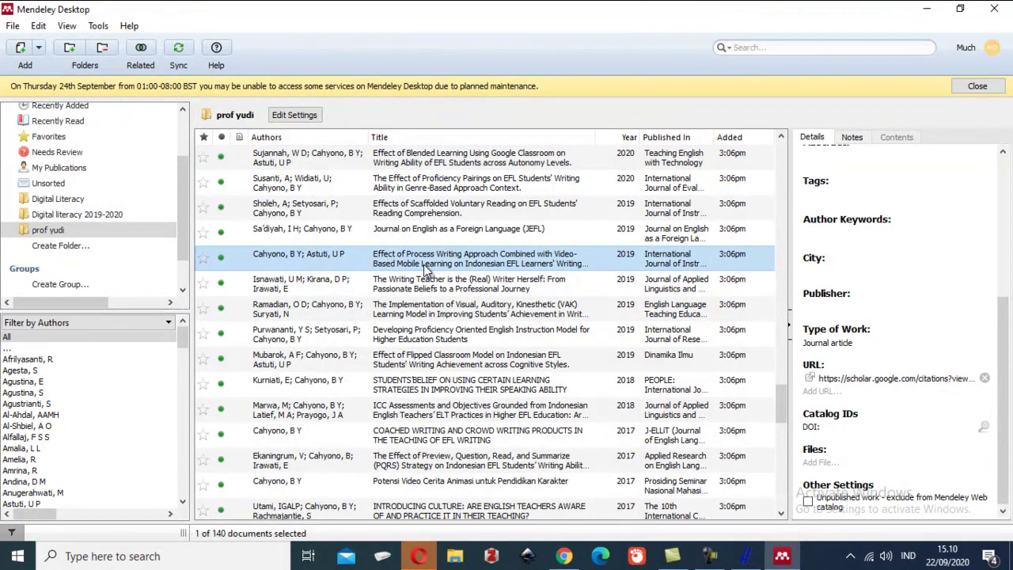
{"action": "left_click_drag", "start_coordinate": [1003, 316], "coordinate": [1010, 202]}
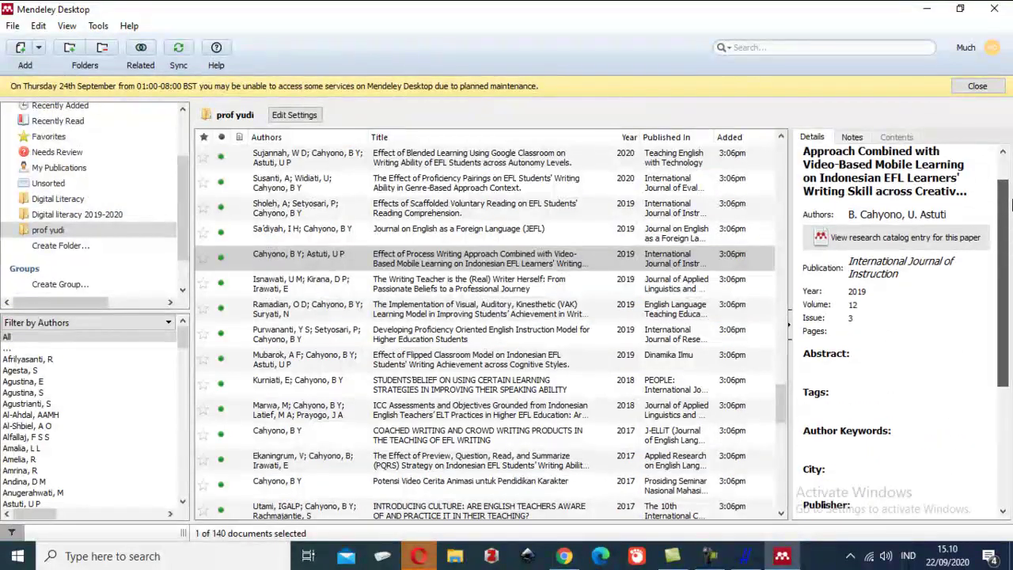
{"action": "left_click", "coordinate": [467, 221]}
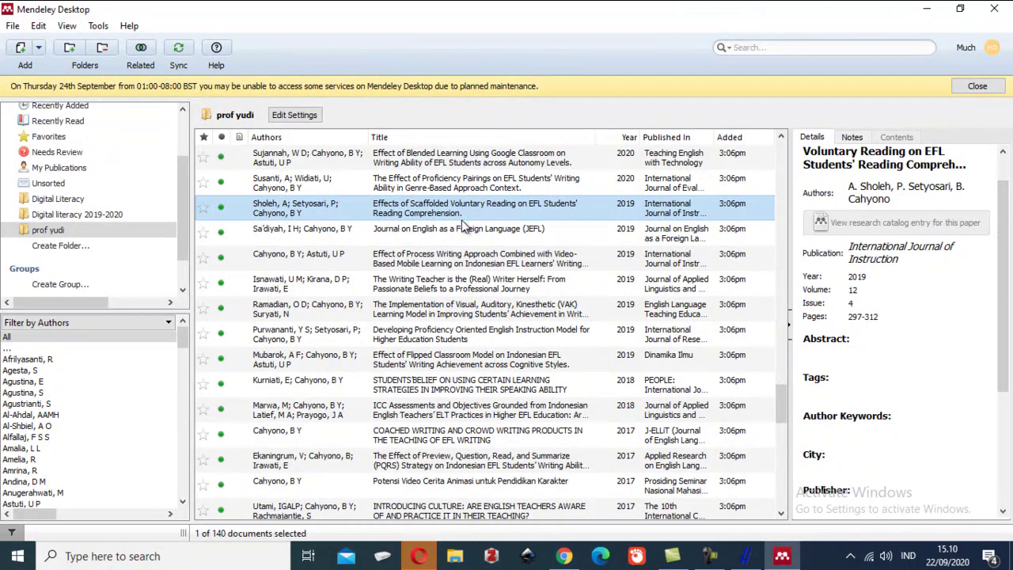
Switch to Opera, look over the whole catalog page for "The Writing Teacher is the (Real) Writer Herself" and close the browser
{"action": "left_click", "coordinate": [419, 554]}
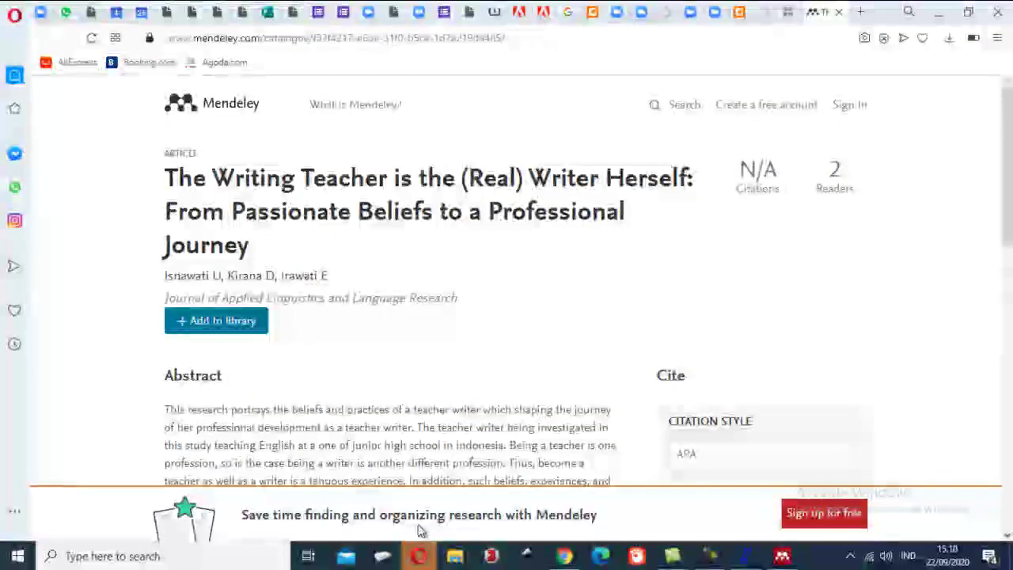
{"action": "scroll", "coordinate": [432, 324], "scroll_direction": "down", "scroll_amount": 15}
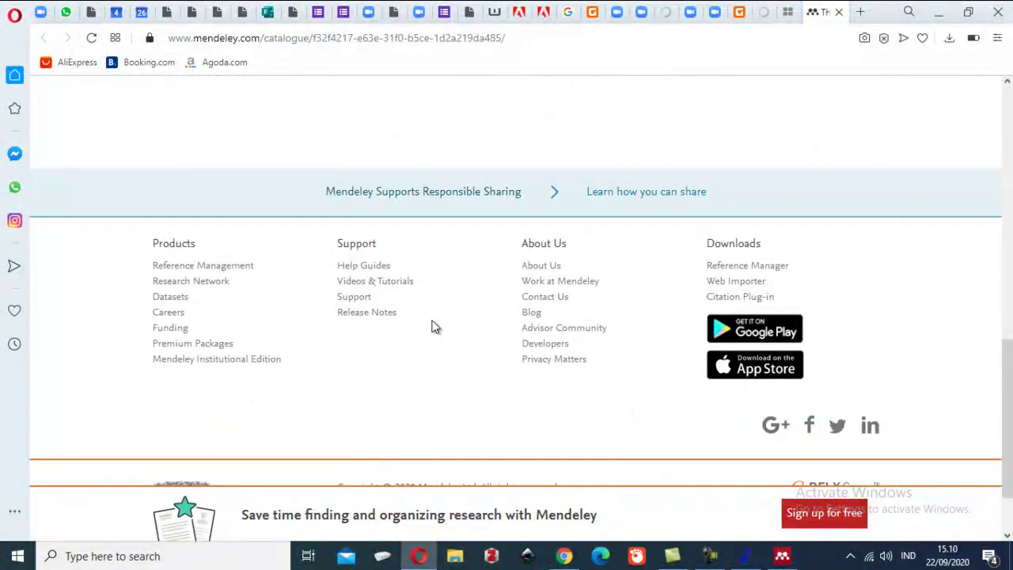
{"action": "scroll", "coordinate": [432, 326], "scroll_direction": "up", "scroll_amount": 15}
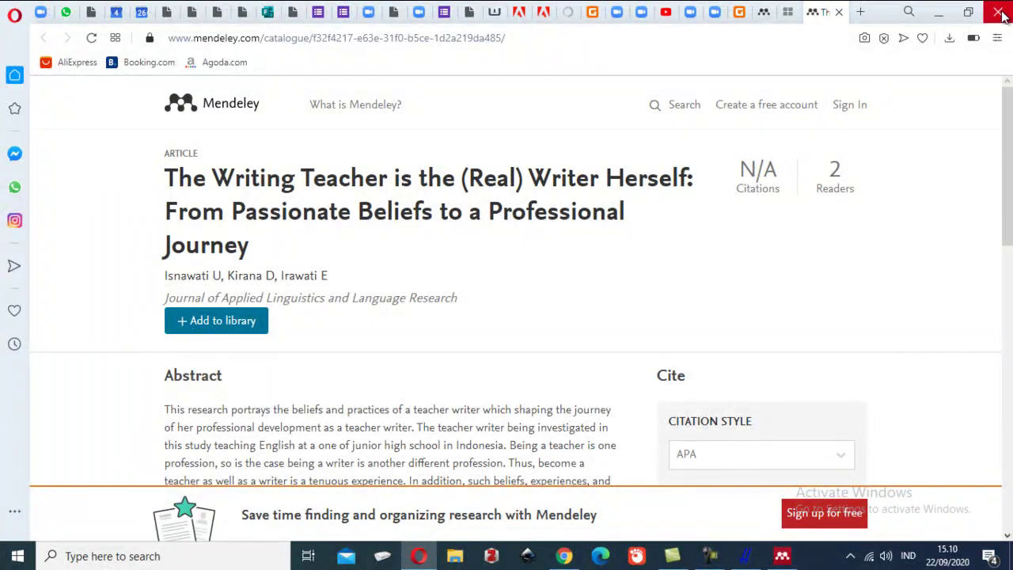
{"action": "left_click", "coordinate": [994, 12]}
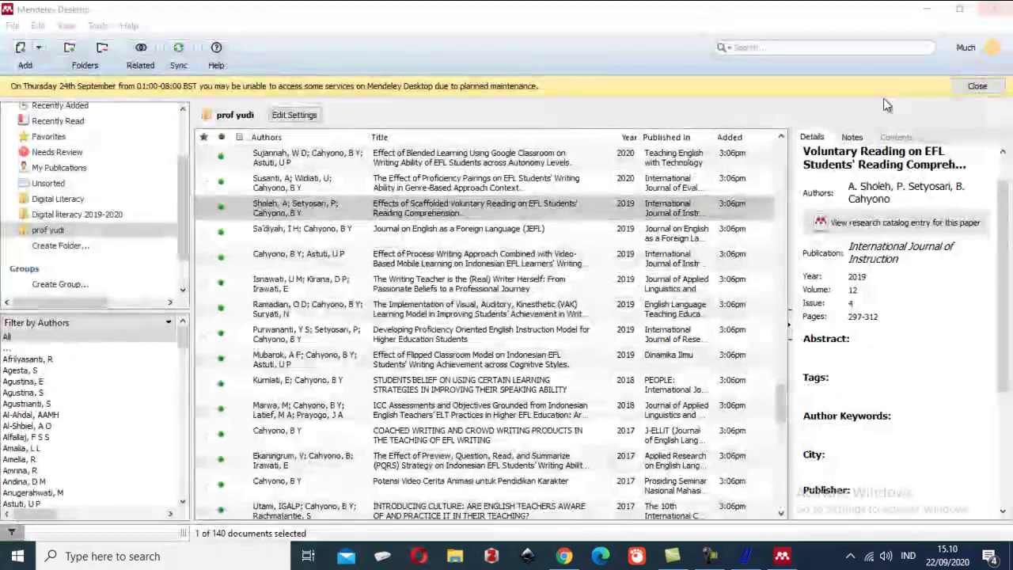
Look through the older publications further down the folder's list and return to the 2019 entries
{"action": "scroll", "coordinate": [434, 202], "scroll_direction": "down", "scroll_amount": 10}
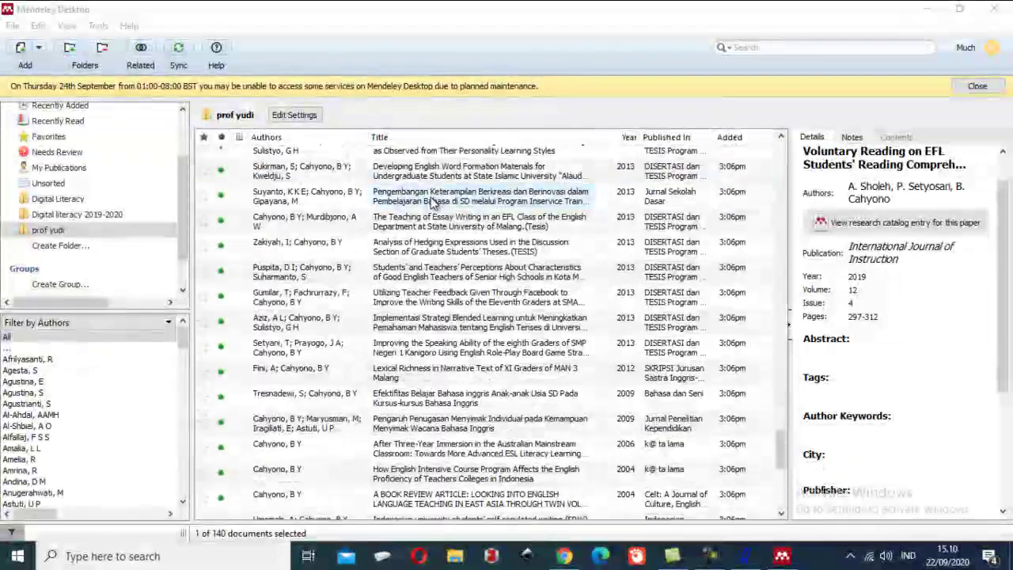
{"action": "scroll", "coordinate": [434, 202], "scroll_direction": "down", "scroll_amount": 5}
{"action": "scroll", "coordinate": [434, 203], "scroll_direction": "up", "scroll_amount": 10}
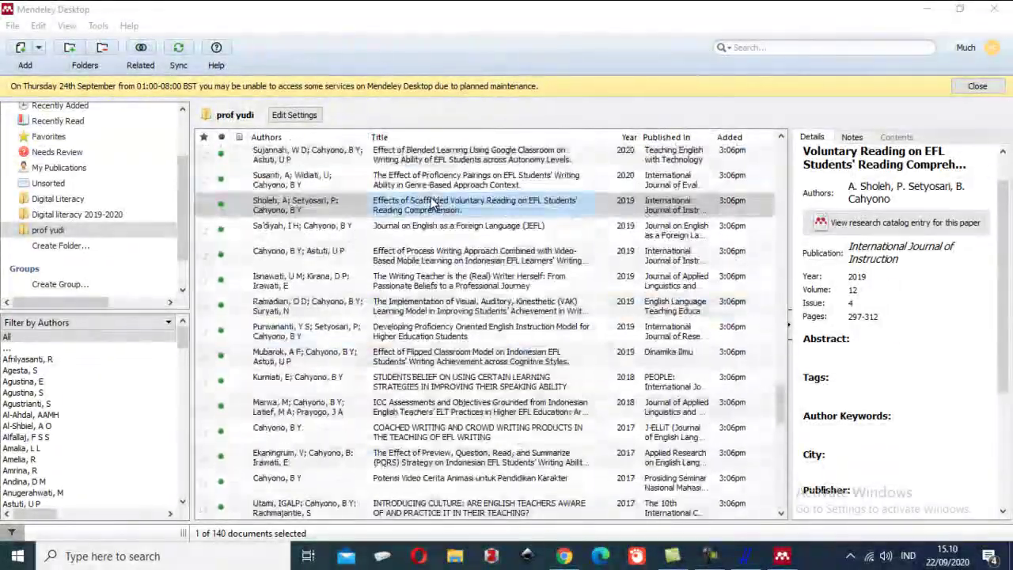
Return to the beginning of the folder's publication list and view the details of the EFL speaking and EFL reading papers
{"action": "scroll", "coordinate": [434, 203], "scroll_direction": "down", "scroll_amount": 10}
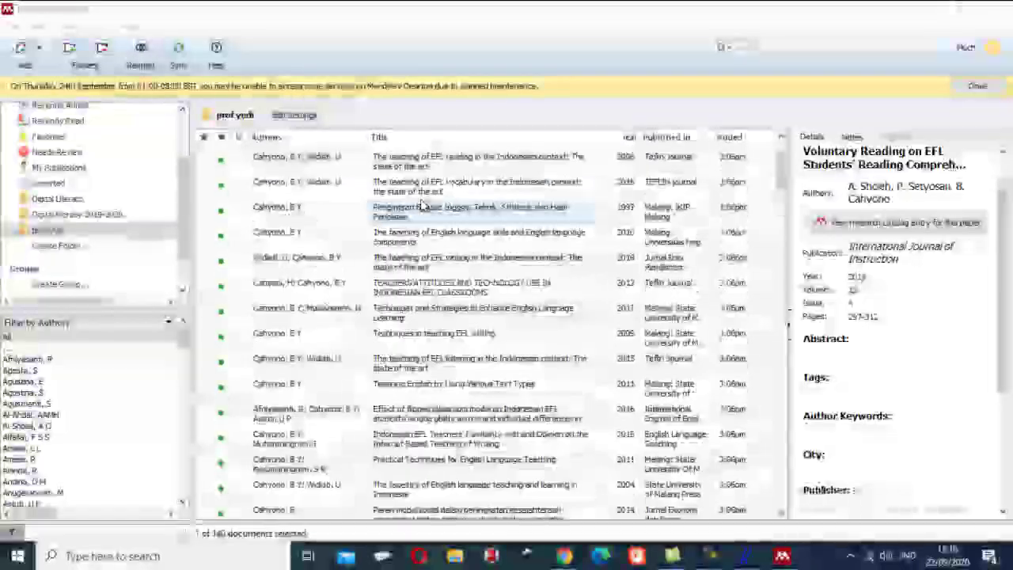
{"action": "scroll", "coordinate": [423, 204], "scroll_direction": "up", "scroll_amount": 1}
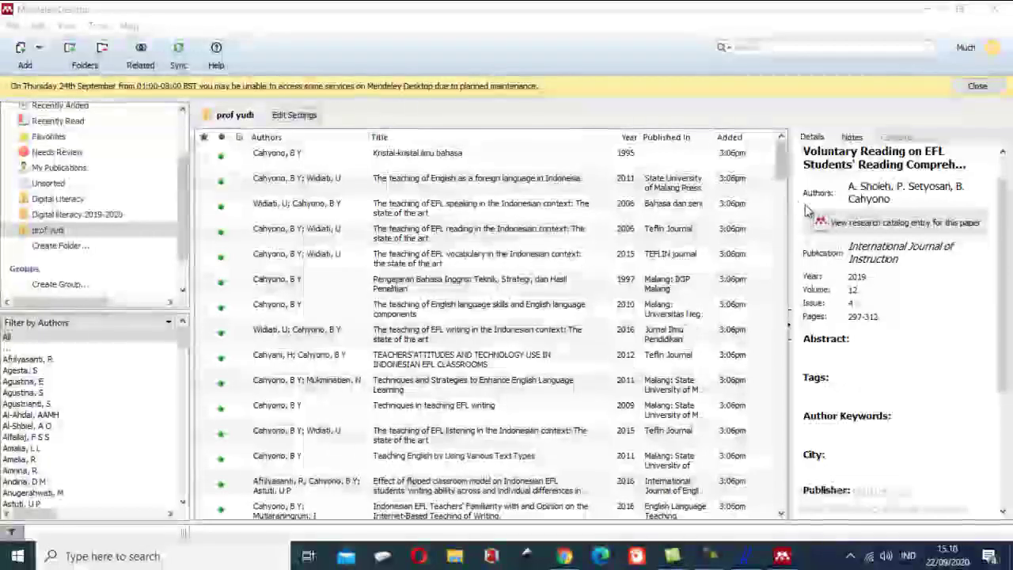
{"action": "left_click_drag", "start_coordinate": [781, 162], "coordinate": [791, 129]}
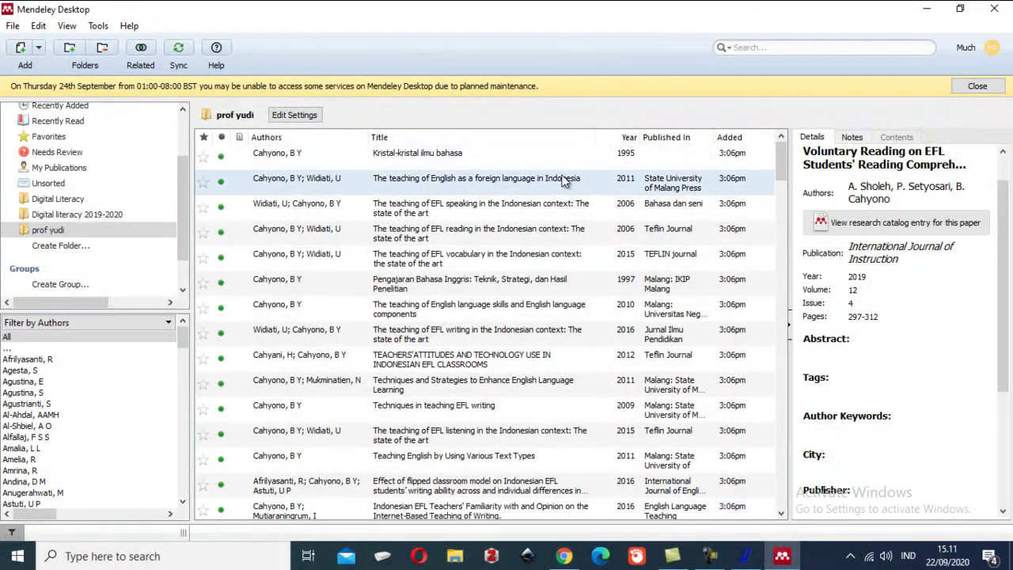
{"action": "left_click", "coordinate": [538, 178]}
{"action": "left_click", "coordinate": [514, 210]}
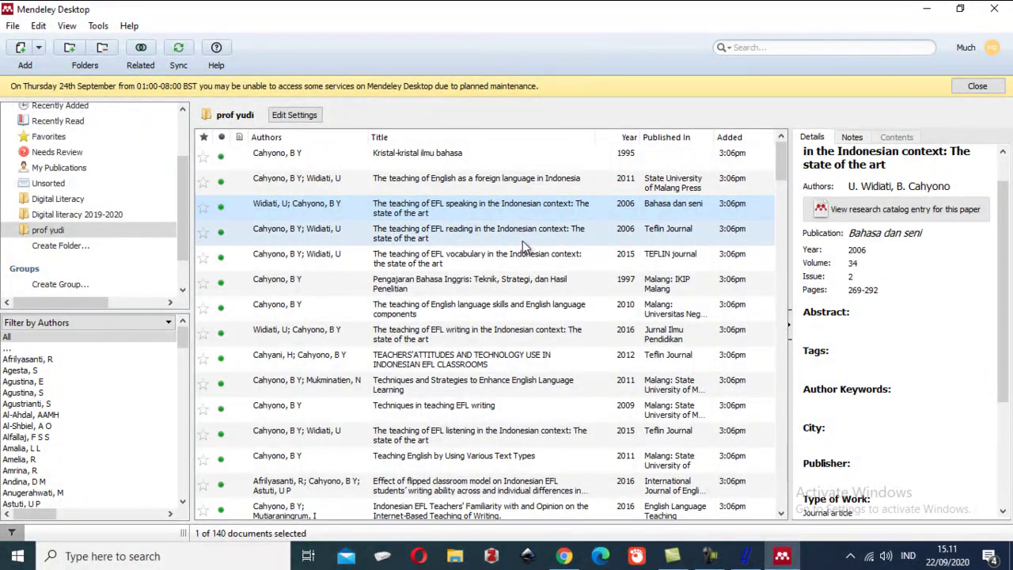
{"action": "left_click", "coordinate": [523, 240]}
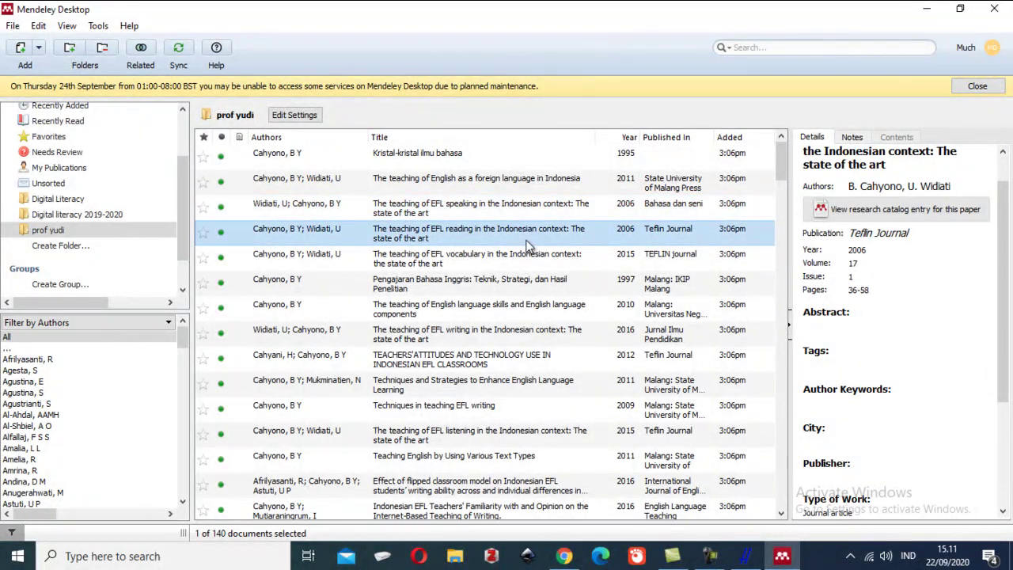
Minimize Mendeley Desktop, launch Word 2013 from the desktop and switch back to Mendeley Desktop
{"action": "left_click", "coordinate": [934, 8]}
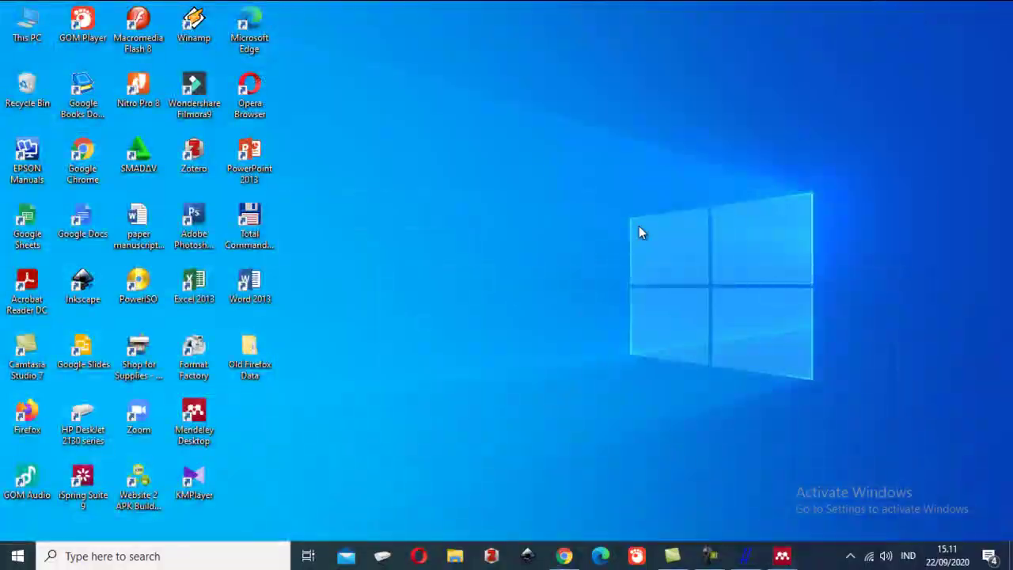
{"action": "double_click", "coordinate": [264, 293]}
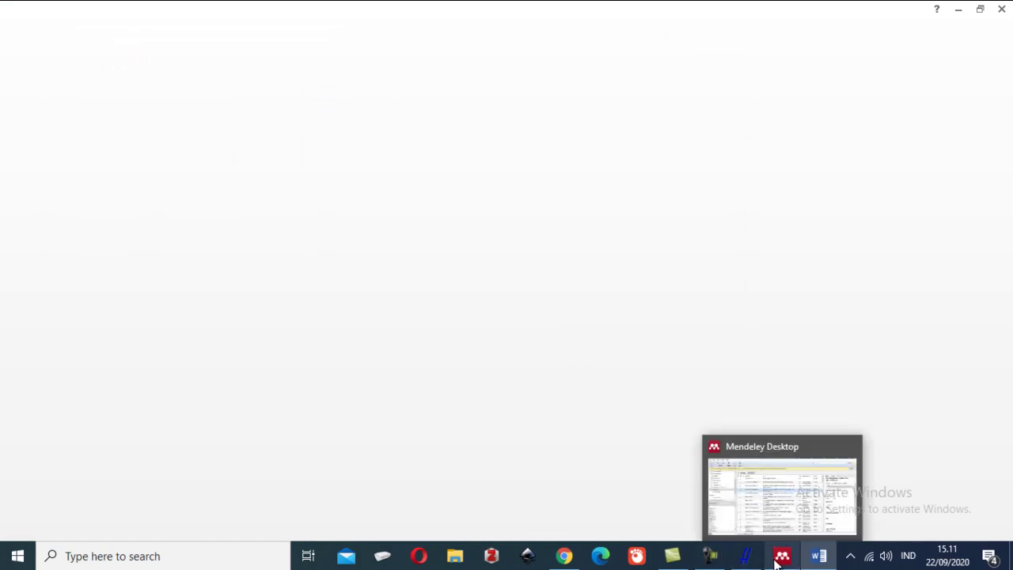
{"action": "left_click", "coordinate": [778, 559]}
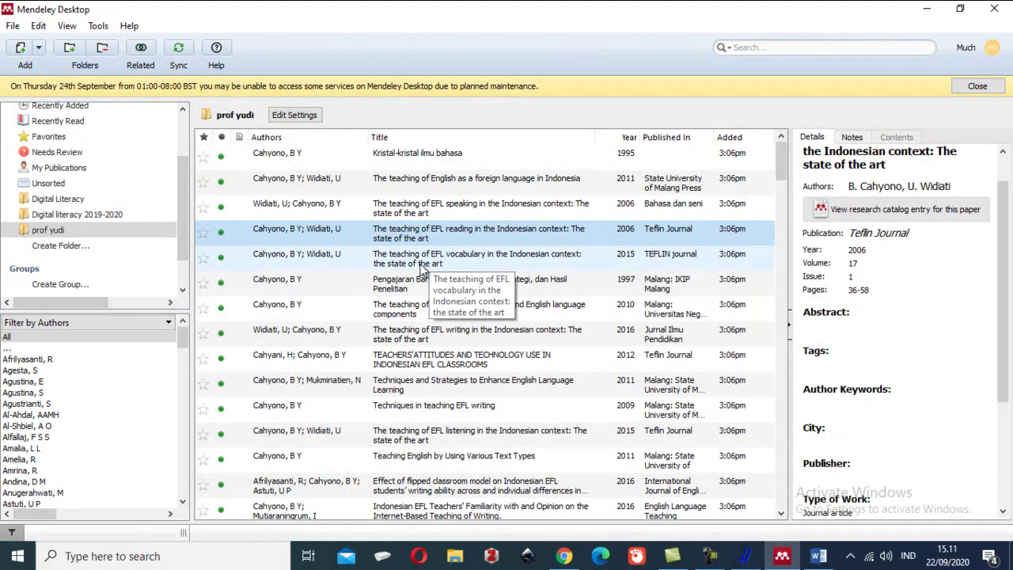
Examine the details of the EFL vocabulary, writing and listening papers and the two entries on language learning and writing techniques
{"action": "left_click", "coordinate": [422, 268]}
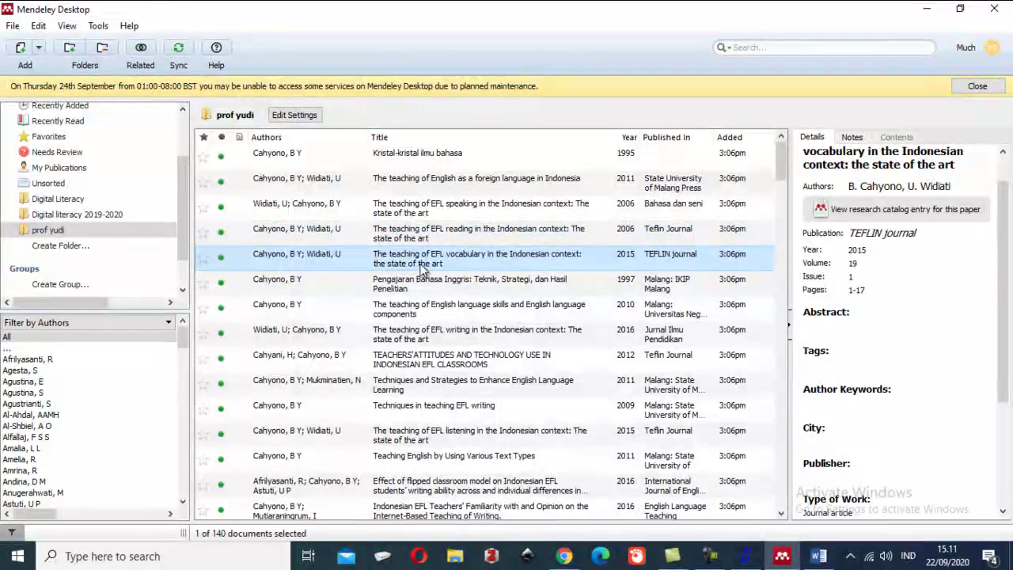
{"action": "left_click", "coordinate": [425, 319]}
{"action": "left_click", "coordinate": [425, 333]}
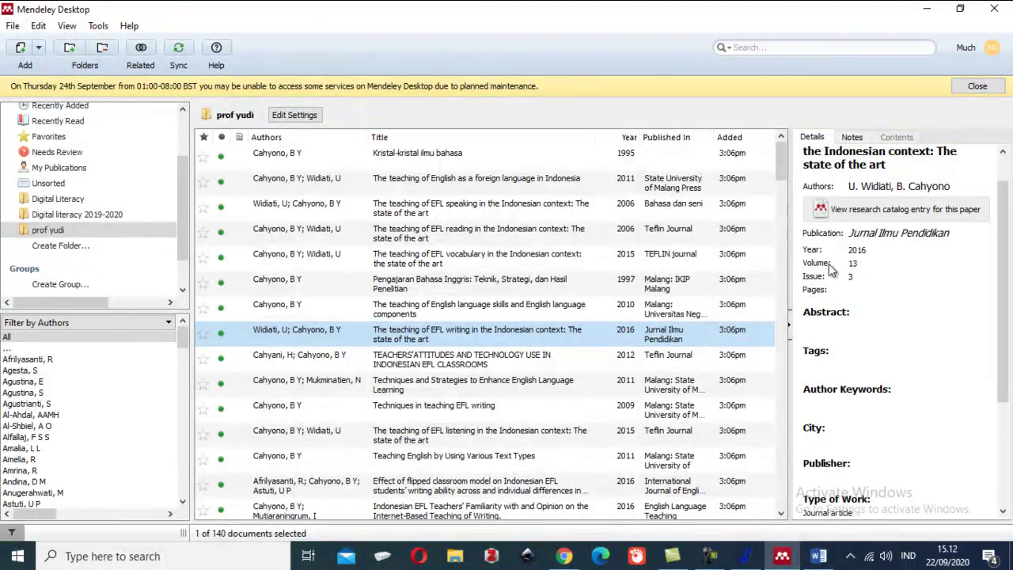
{"action": "left_click", "coordinate": [562, 384]}
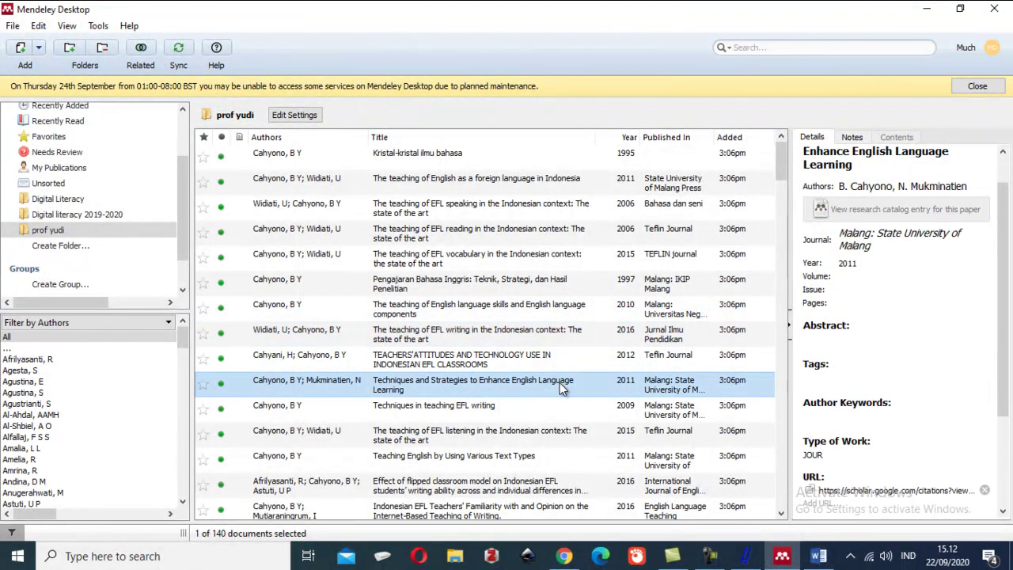
{"action": "scroll", "coordinate": [560, 382], "scroll_direction": "down", "scroll_amount": 1}
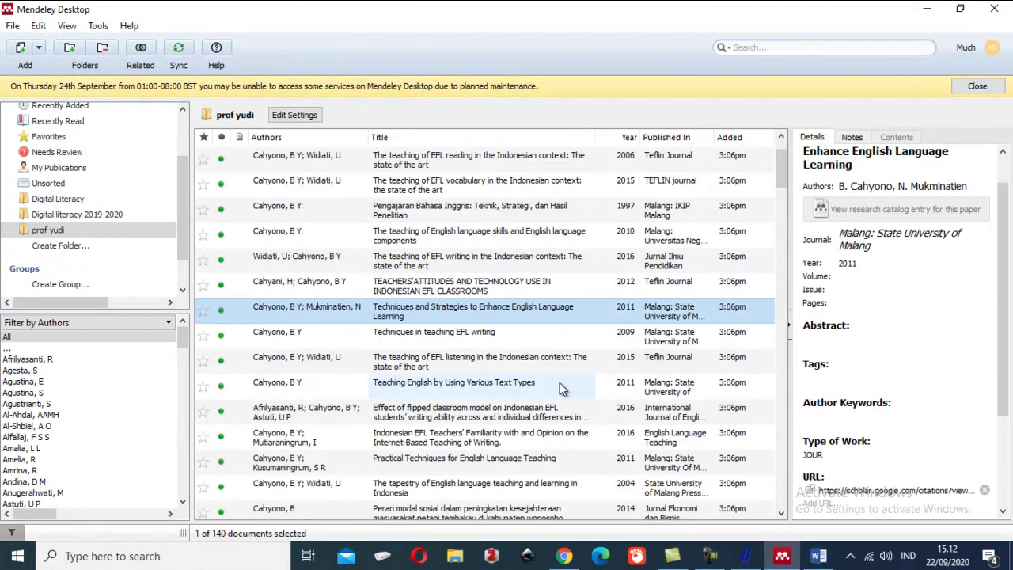
{"action": "left_click", "coordinate": [495, 333]}
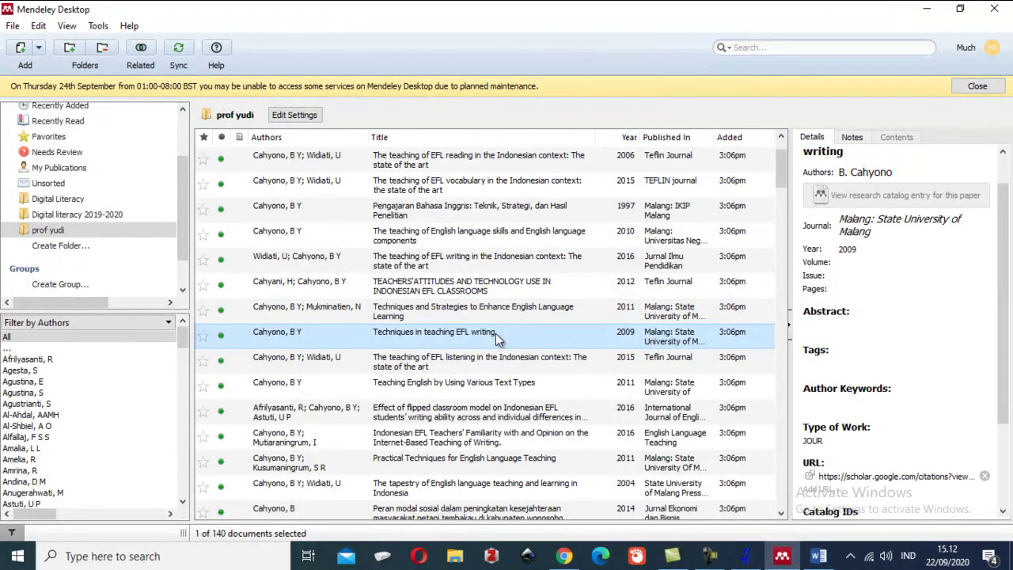
{"action": "left_click", "coordinate": [511, 361]}
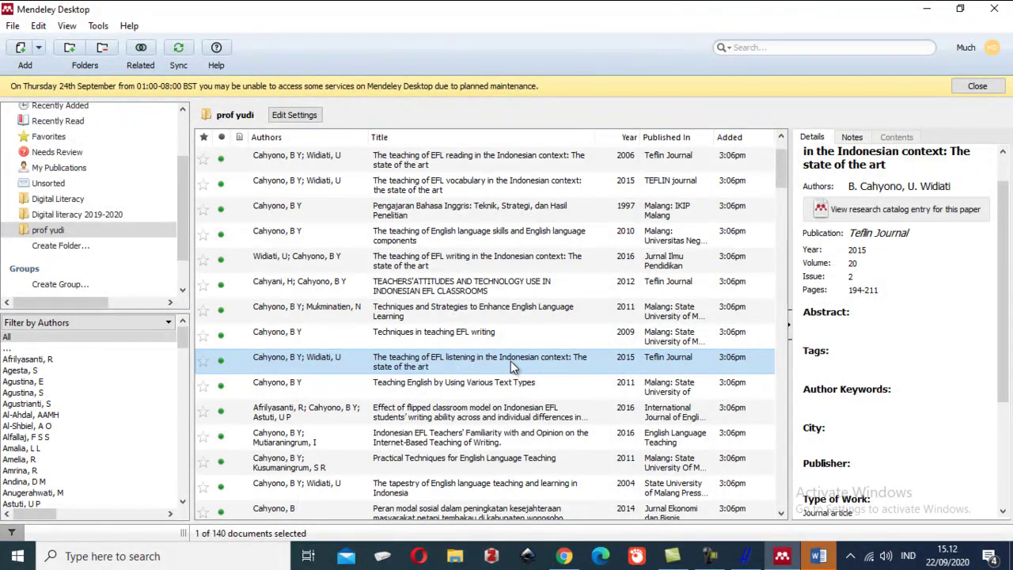
Switch to Word, dismiss the Office activation wizard and write "Teaching writing is difficult" in the blank document
{"action": "left_click", "coordinate": [815, 557]}
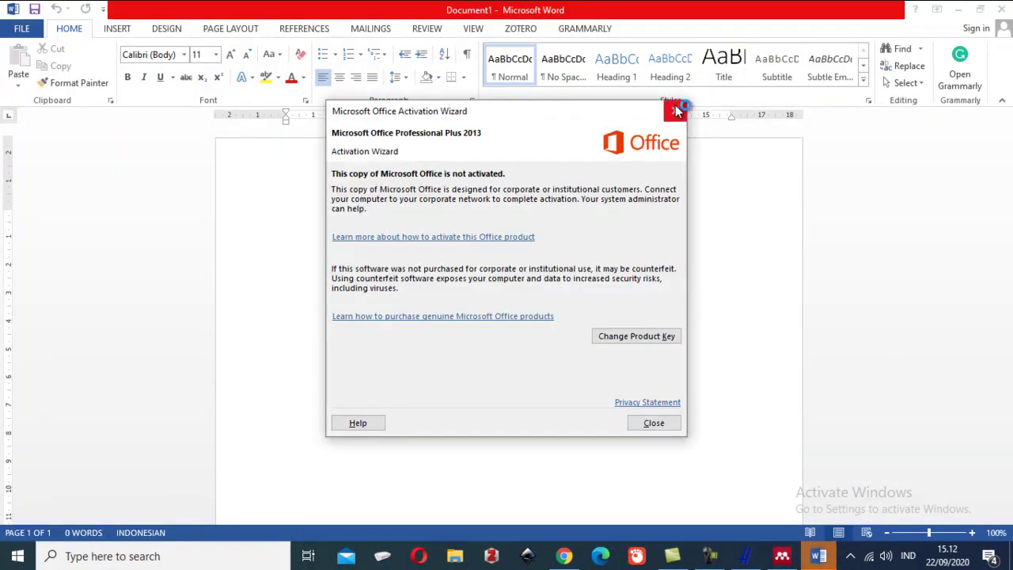
{"action": "left_click", "coordinate": [675, 111]}
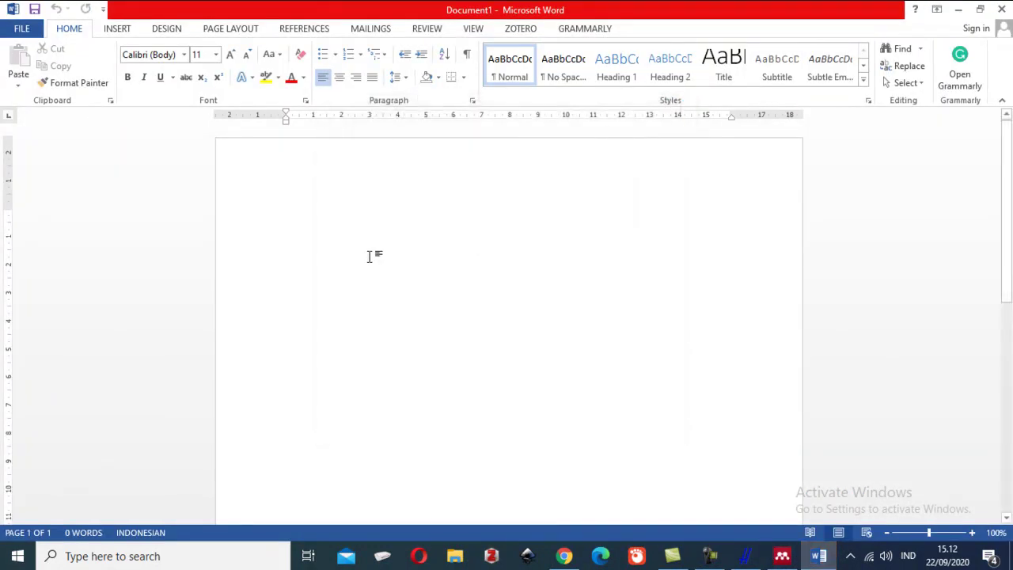
{"action": "type", "text": "Tea"}
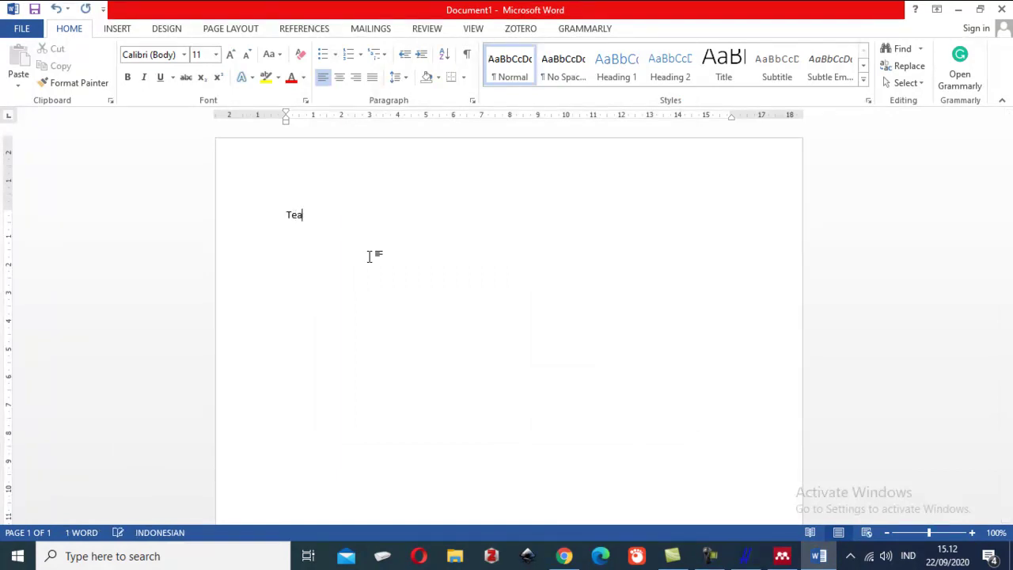
{"action": "type", "text": "chi"}
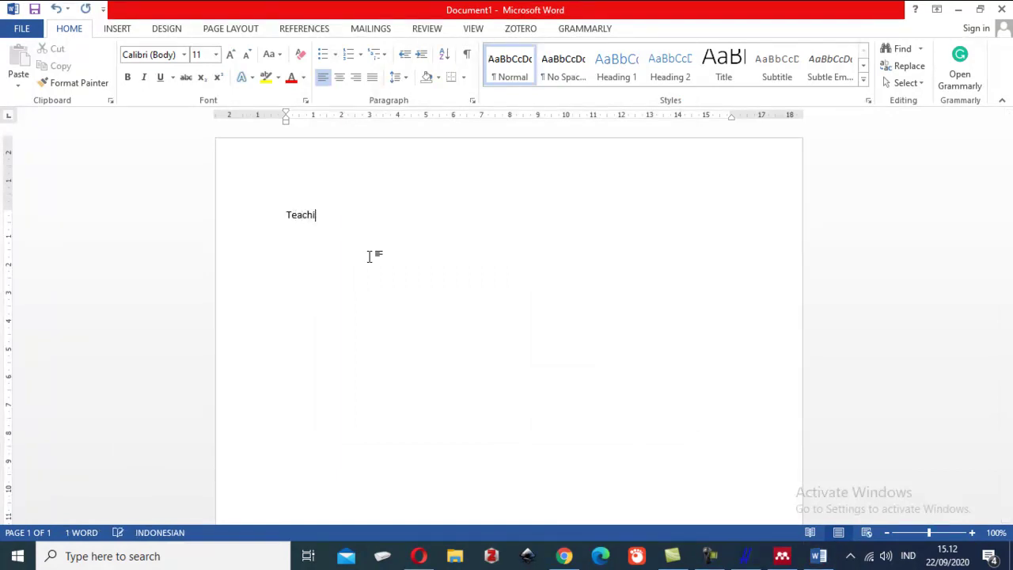
{"action": "type", "text": "ng"}
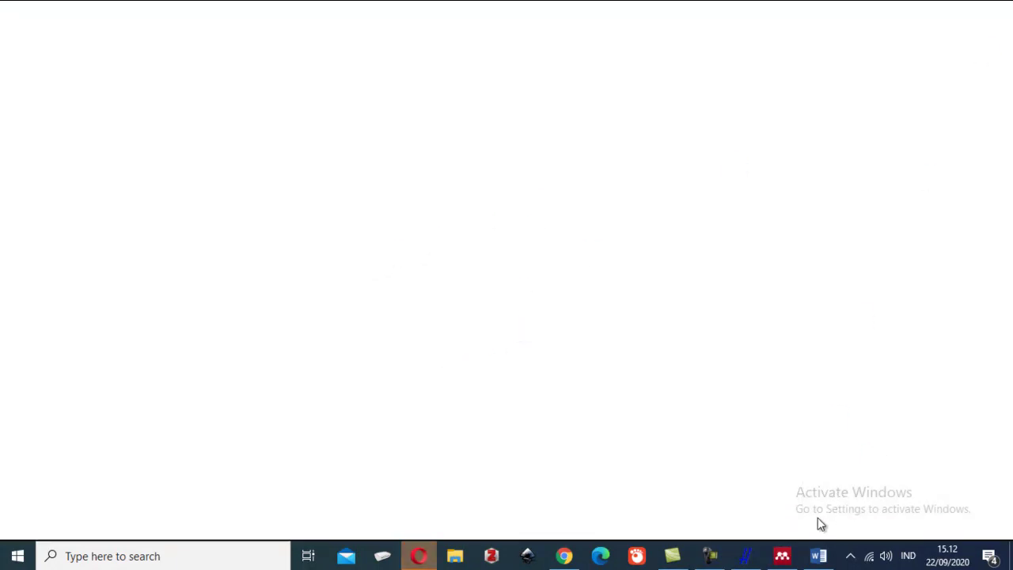
{"action": "left_click", "coordinate": [819, 556]}
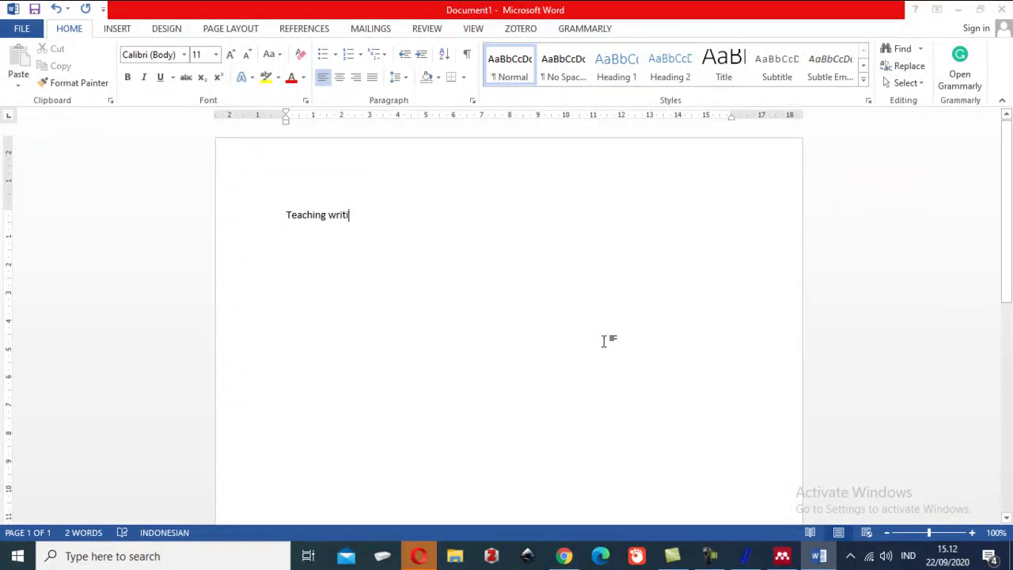
{"action": "type", "text": "ng is "}
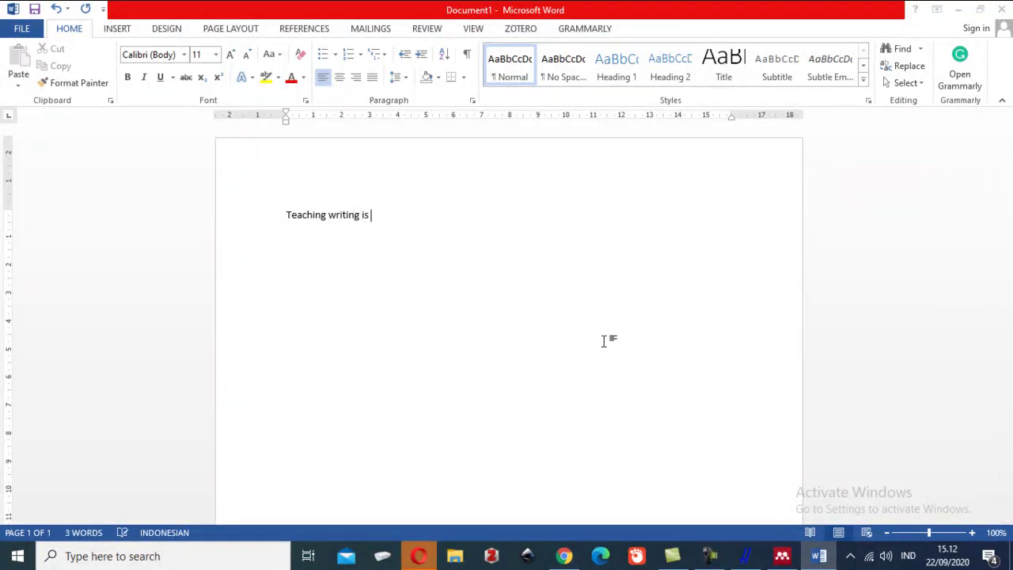
{"action": "type", "text": "dif"}
{"action": "type", "text": "fuc"}
{"action": "type", "text": "ly"}
{"action": "key", "text": "BackSpace"}
{"action": "type", "text": "t"}
{"action": "key", "text": "BackSpace"}
{"action": "key", "text": "BackSpace"}
{"action": "key", "text": "BackSpace"}
{"action": "key", "text": "BackSpace"}
{"action": "type", "text": "icult"}
Start inserting a Mendeley citation after "difficult" and search My Library by the author's surname
{"action": "left_click", "coordinate": [326, 32]}
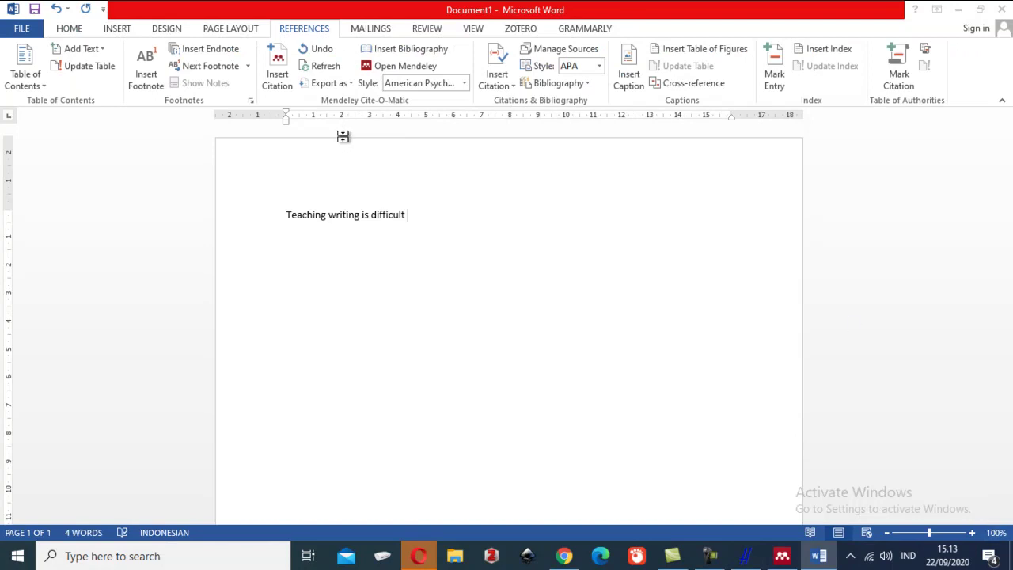
{"action": "left_click", "coordinate": [279, 75]}
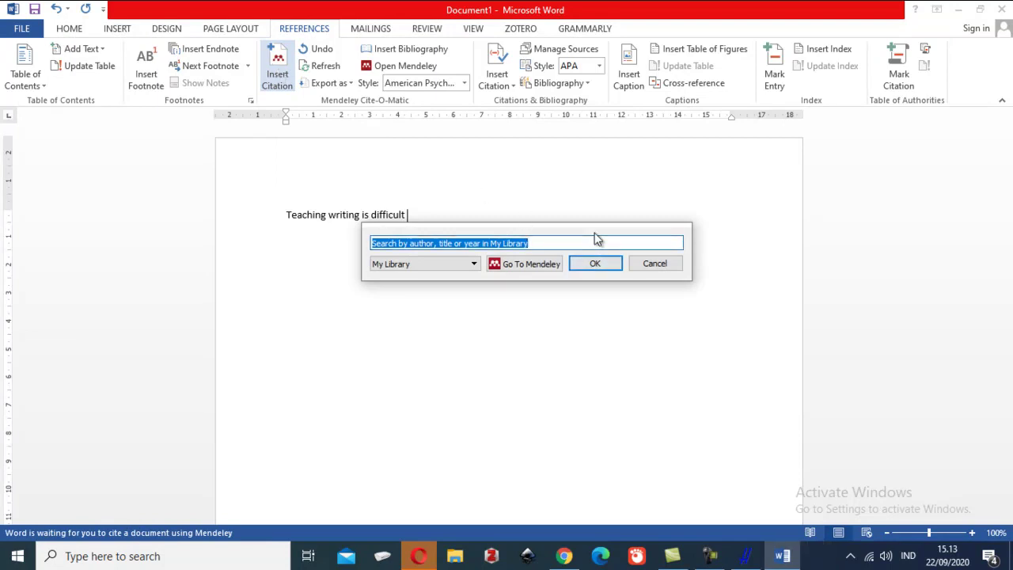
{"action": "left_click", "coordinate": [597, 240]}
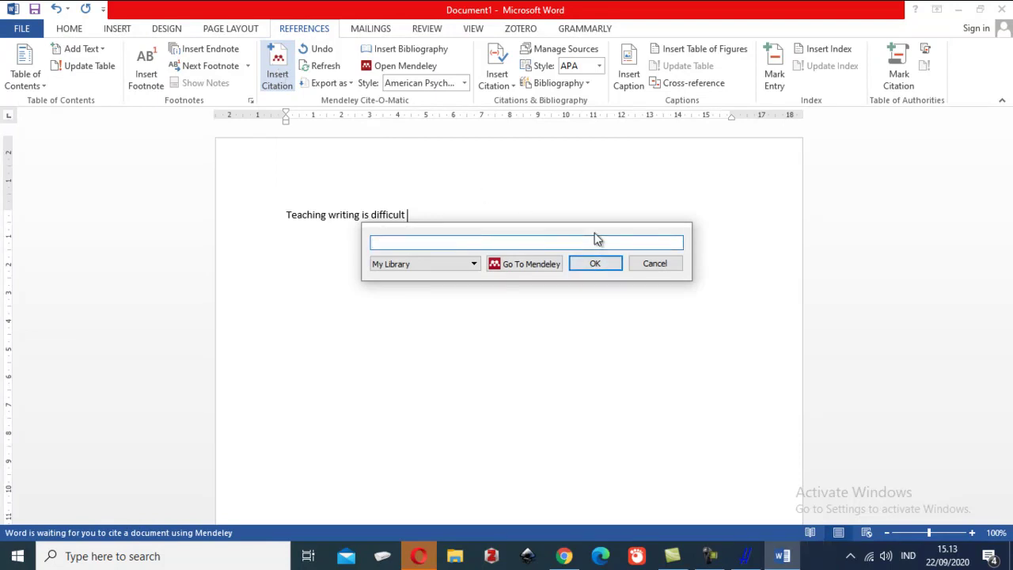
{"action": "type", "text": "cahy"}
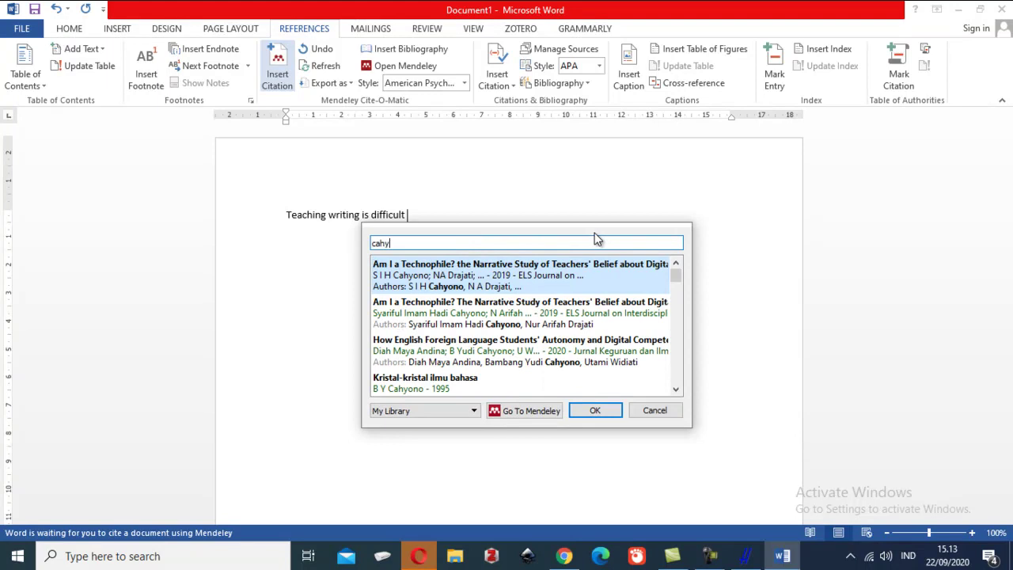
{"action": "type", "text": "ono"}
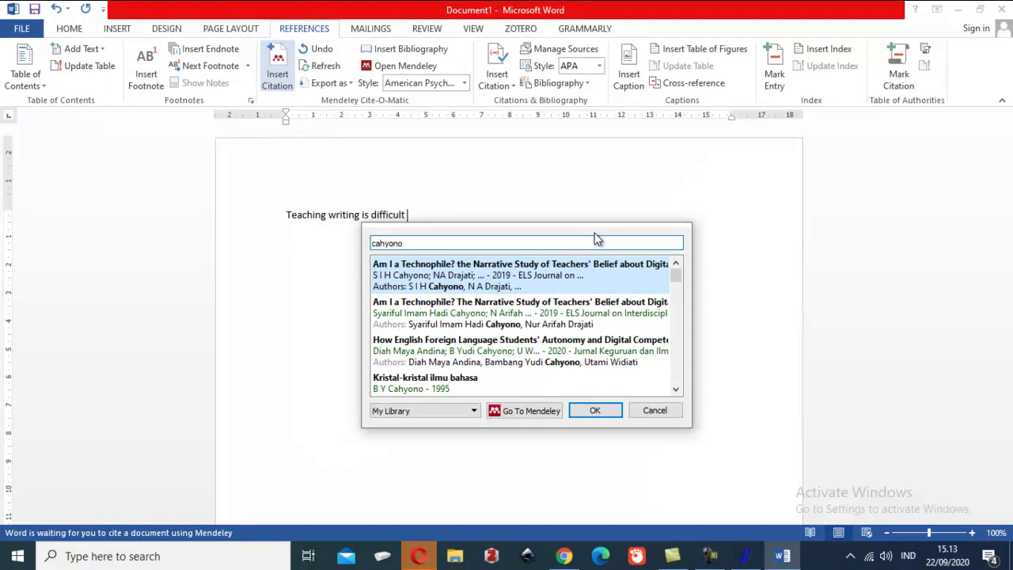